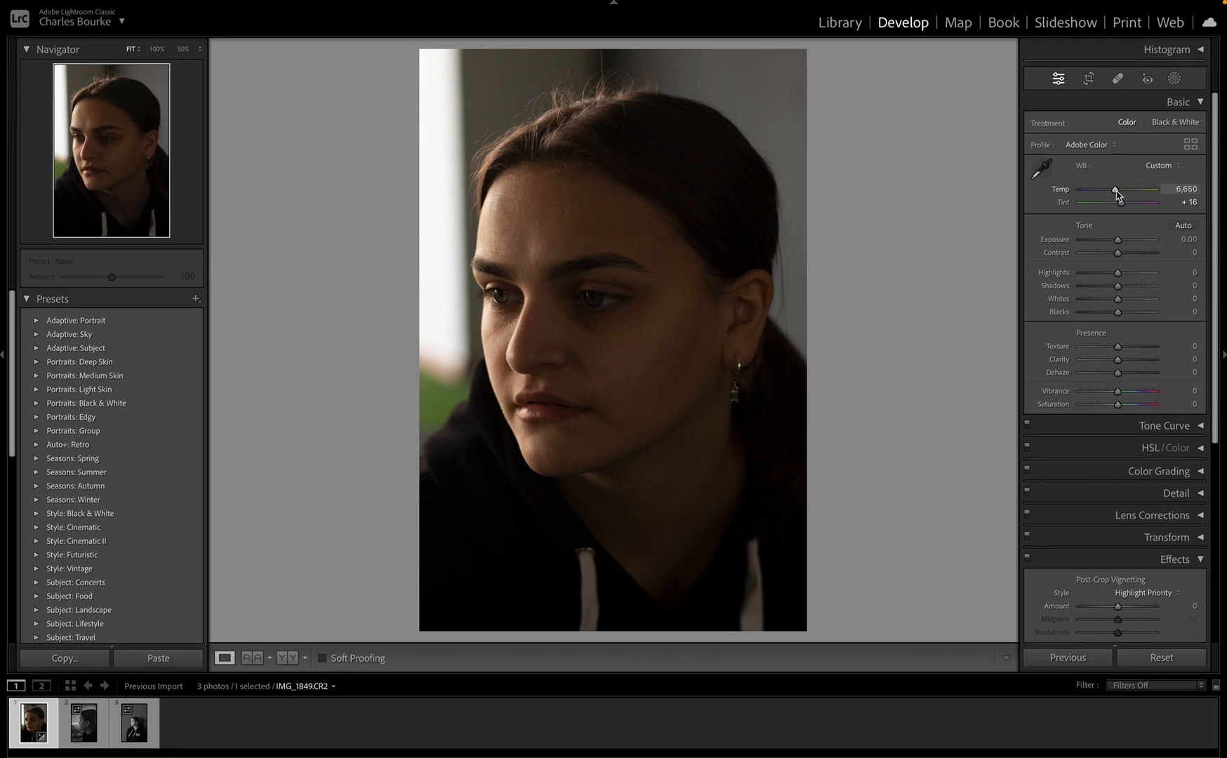
Step: In the Basic panel, drag Temp to 7,513 and Tint to +6
mouse_move(1115, 190)
left_mouse_down()
mouse_move(1135, 190)
mouse_move(1084, 199)
mouse_move(1147, 191)
mouse_move(1091, 188)
mouse_move(1123, 196)
left_mouse_up()
mouse_move(1121, 206)
left_mouse_down()
mouse_move(1111, 208)
mouse_move(1122, 213)
left_mouse_up()
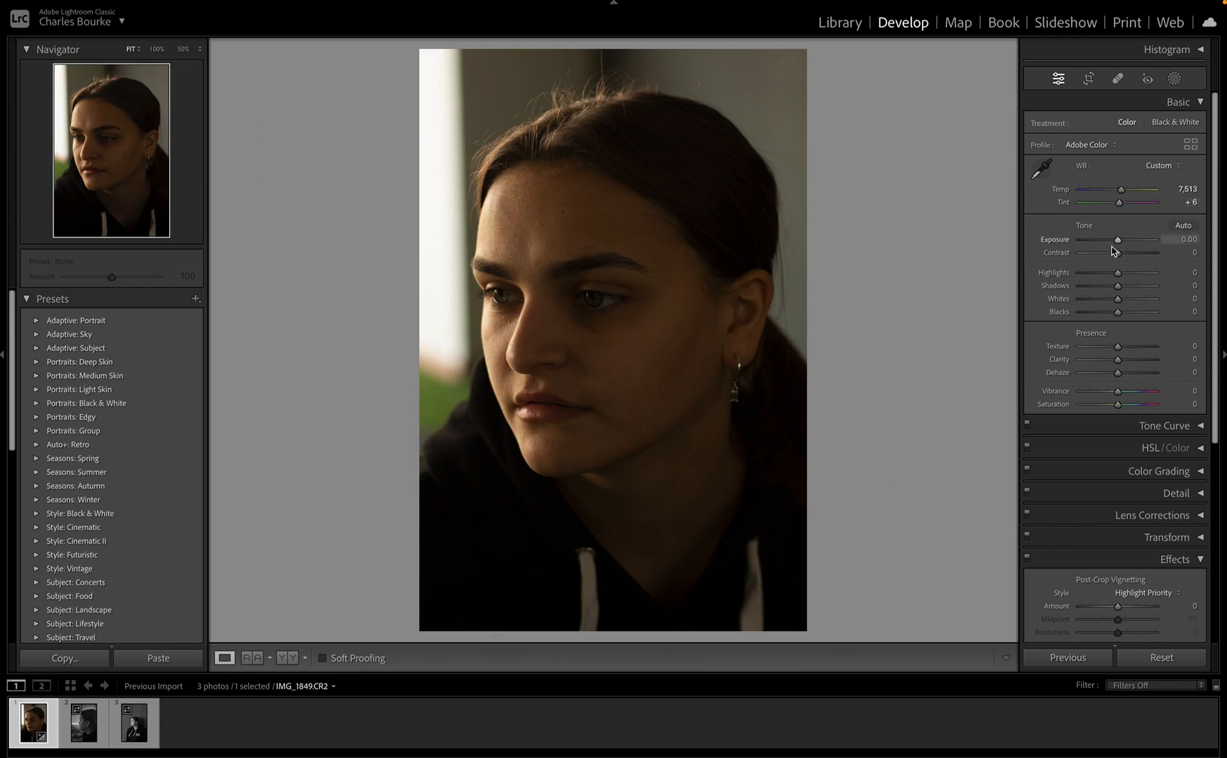
Step: Raise Exposure to +1.25 and Contrast to +14 in the Basic panel
left_click_drag(1091, 240, 1128, 244)
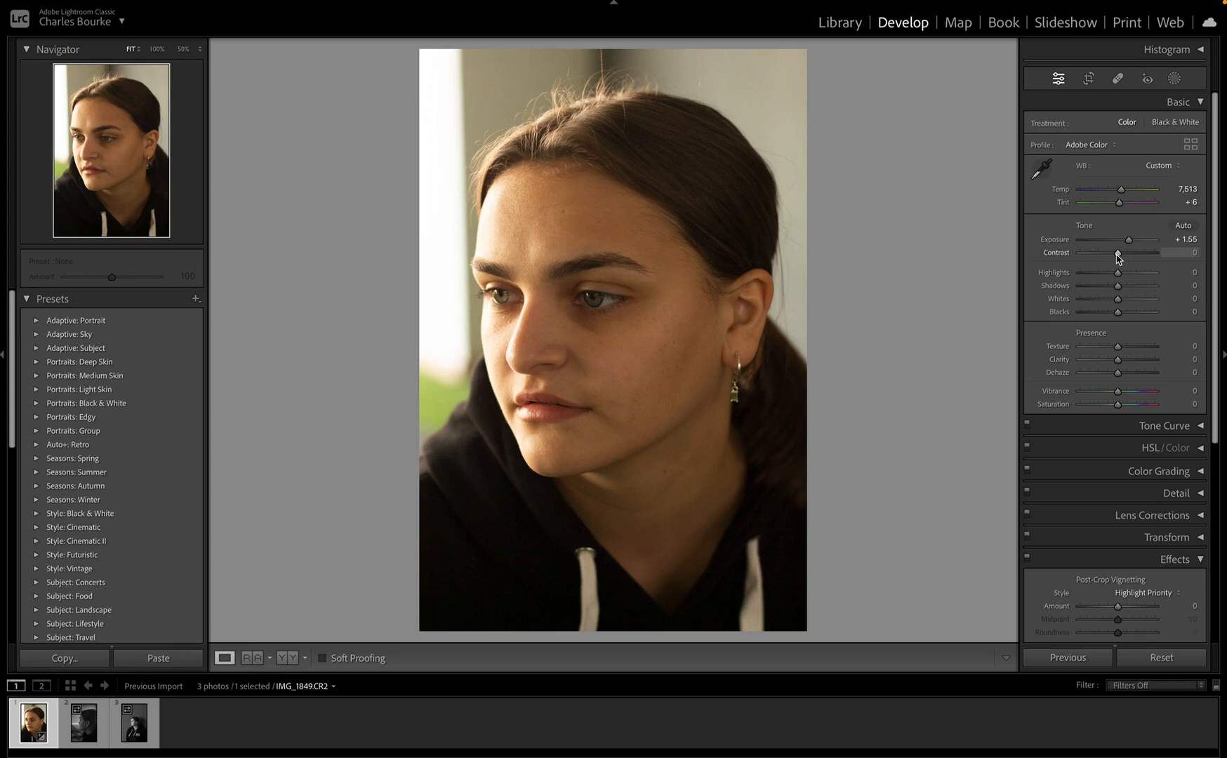
mouse_move(1118, 254)
left_mouse_down()
mouse_move(1090, 257)
mouse_move(1124, 267)
mouse_move(1127, 241)
left_mouse_up()
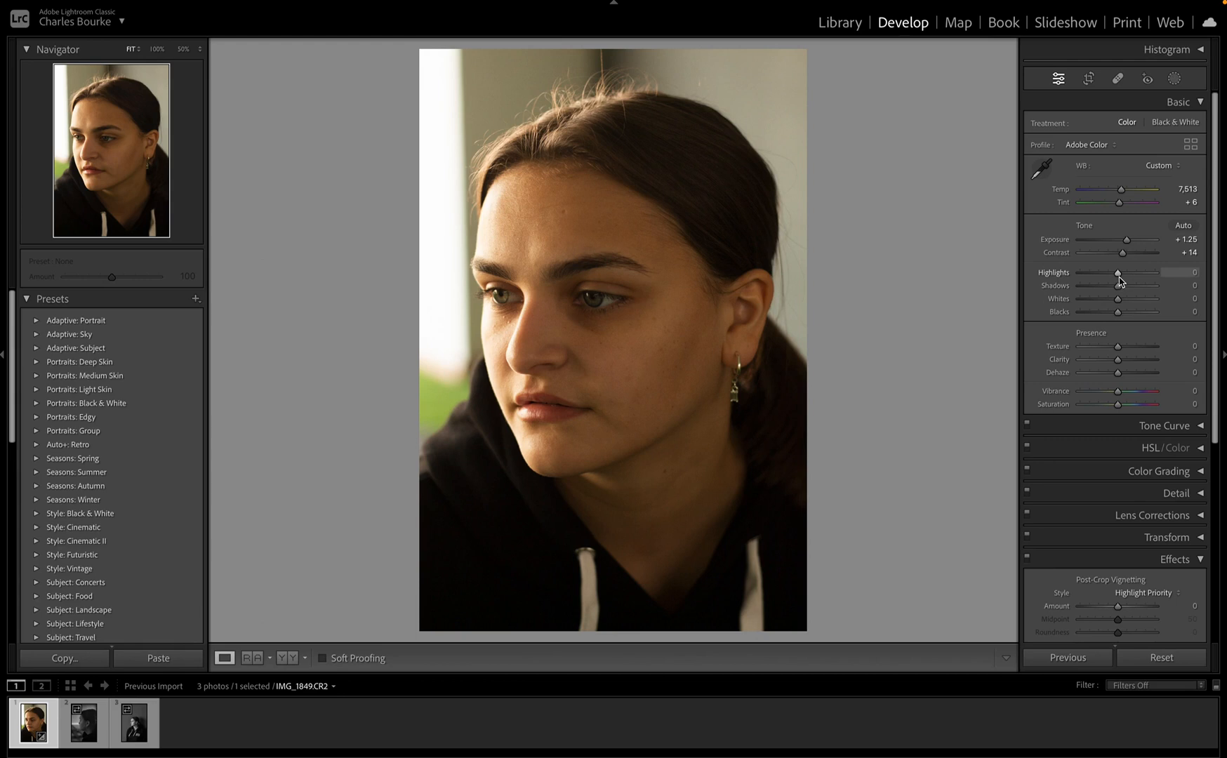
Step: Set Highlights -64, Shadows -11, Whites +34 and Blacks -19 in the Basic panel
mouse_move(1119, 277)
left_mouse_down()
mouse_move(1073, 277)
mouse_move(1164, 278)
mouse_move(1080, 289)
mouse_move(1108, 291)
left_mouse_up()
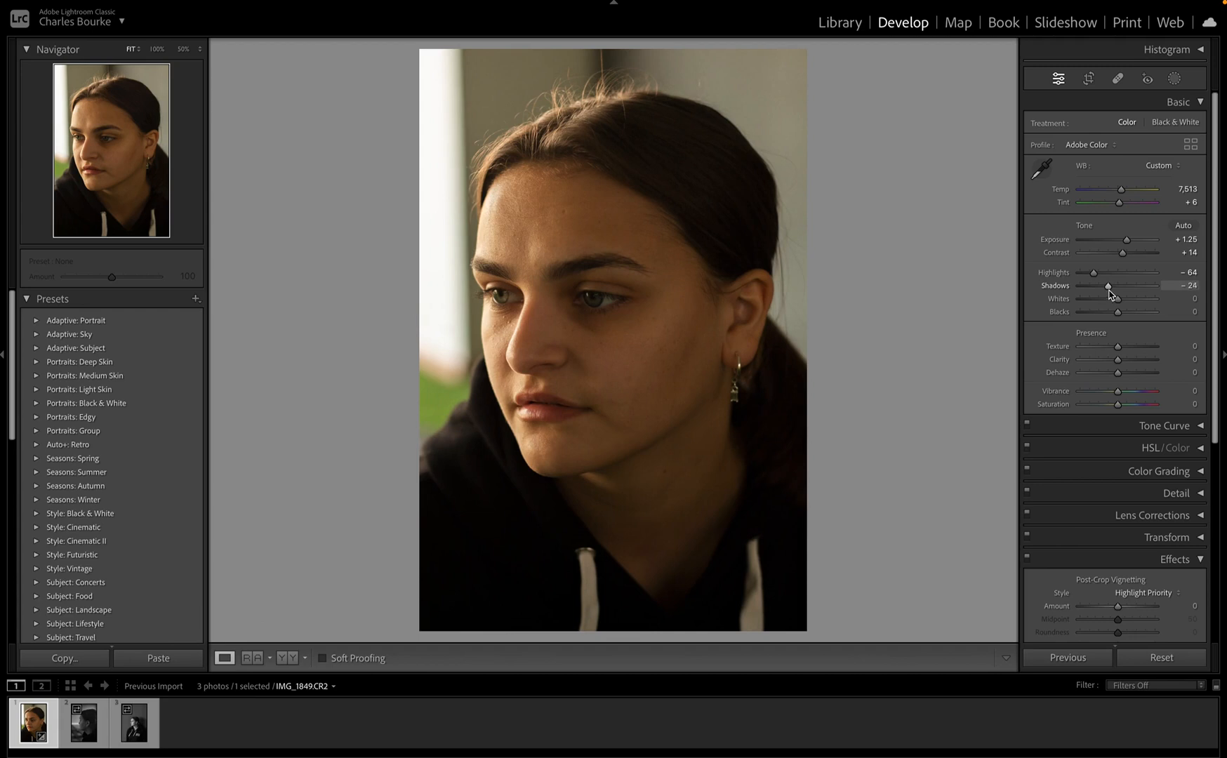
mouse_move(1109, 290)
left_mouse_down()
mouse_move(1139, 291)
mouse_move(1105, 292)
mouse_move(1116, 293)
left_mouse_up()
mouse_move(1117, 302)
left_mouse_down()
mouse_move(1084, 303)
mouse_move(1162, 302)
mouse_move(1108, 302)
mouse_move(1131, 303)
left_mouse_up()
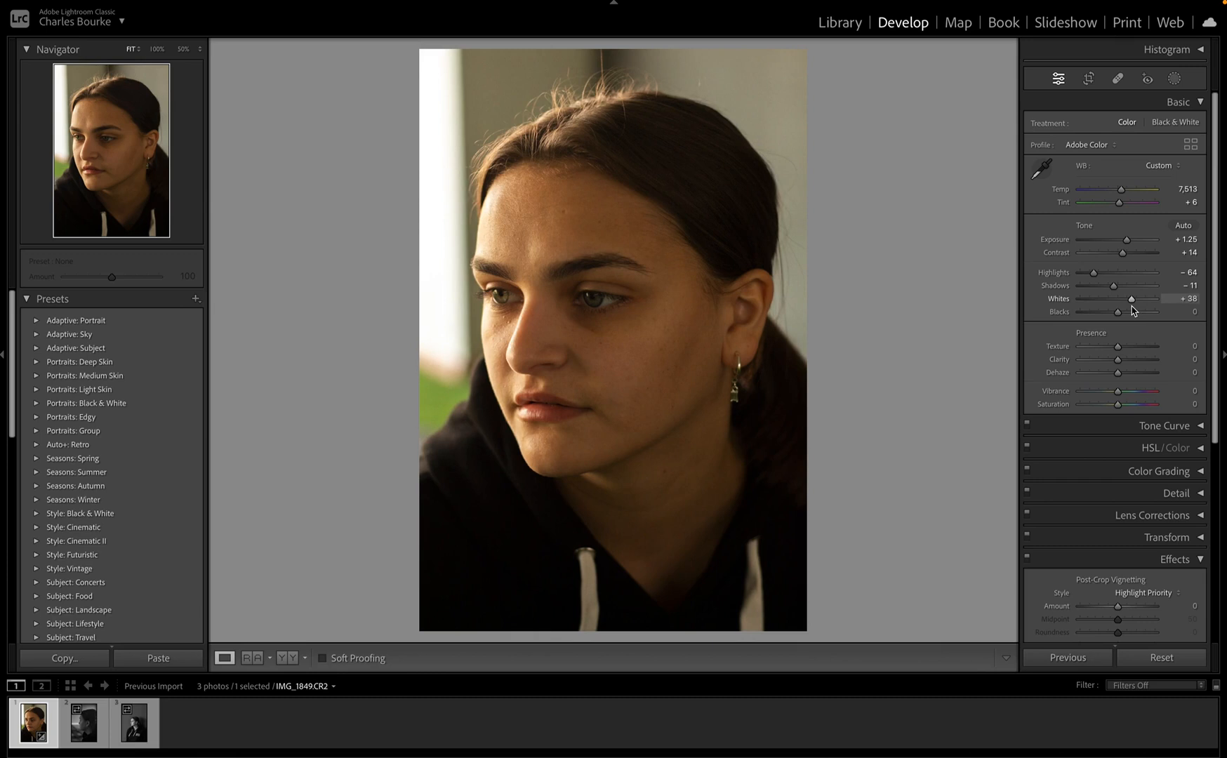
left_click_drag(1132, 310, 1131, 308)
mouse_move(1118, 316)
left_mouse_down()
mouse_move(1099, 317)
mouse_move(1111, 317)
left_mouse_up()
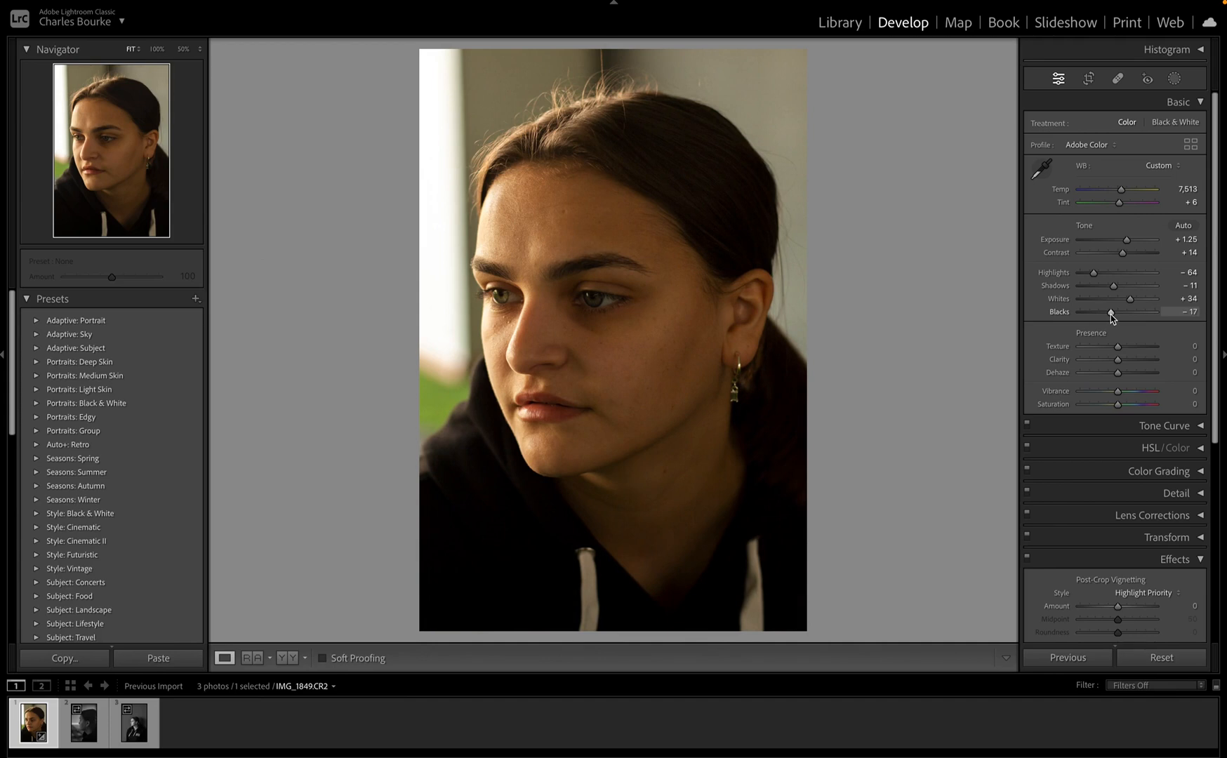
left_click_drag(1111, 316, 1122, 370)
Step: Set Presence to Clarity +20, Dehaze +11 and Saturation +10
mouse_move(1117, 360)
left_mouse_down()
mouse_move(1058, 372)
mouse_move(1183, 374)
mouse_move(1127, 372)
left_mouse_up()
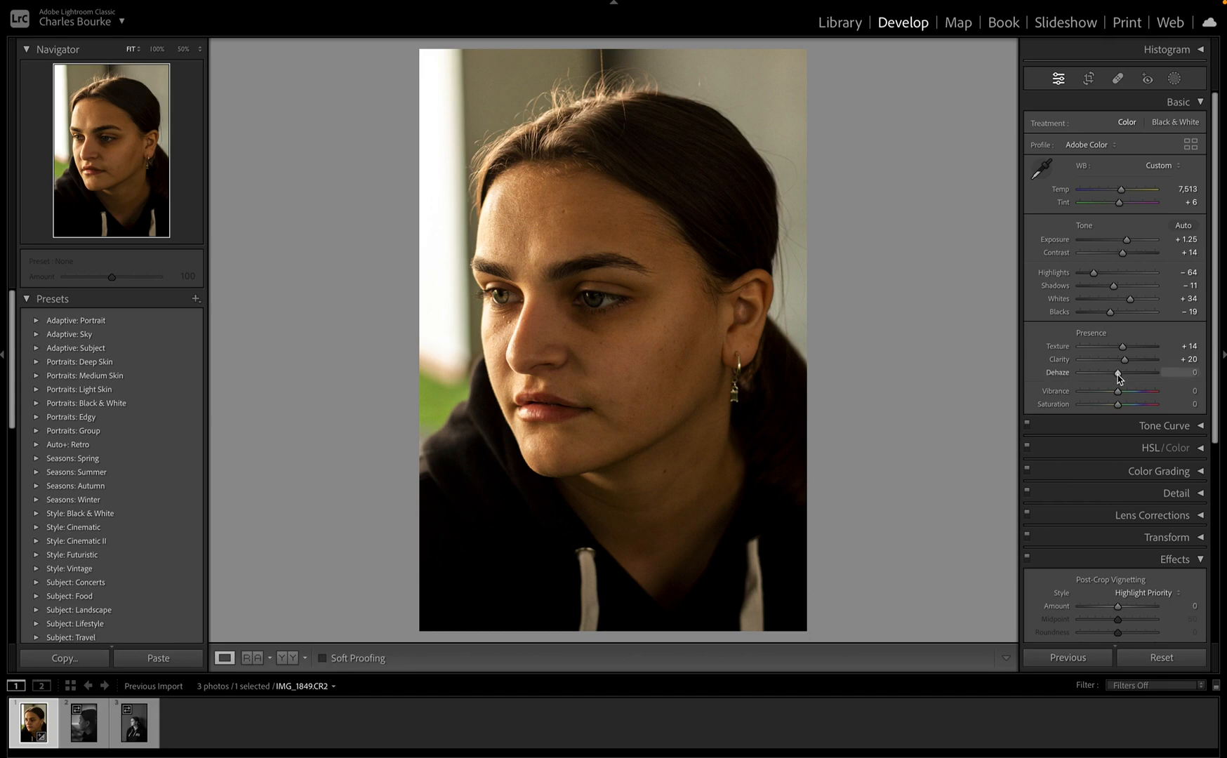
mouse_move(1117, 373)
left_mouse_down()
mouse_move(1059, 380)
mouse_move(1170, 388)
mouse_move(1119, 391)
left_mouse_up()
mouse_move(1119, 391)
left_mouse_down()
mouse_move(1110, 390)
mouse_move(1121, 391)
left_mouse_up()
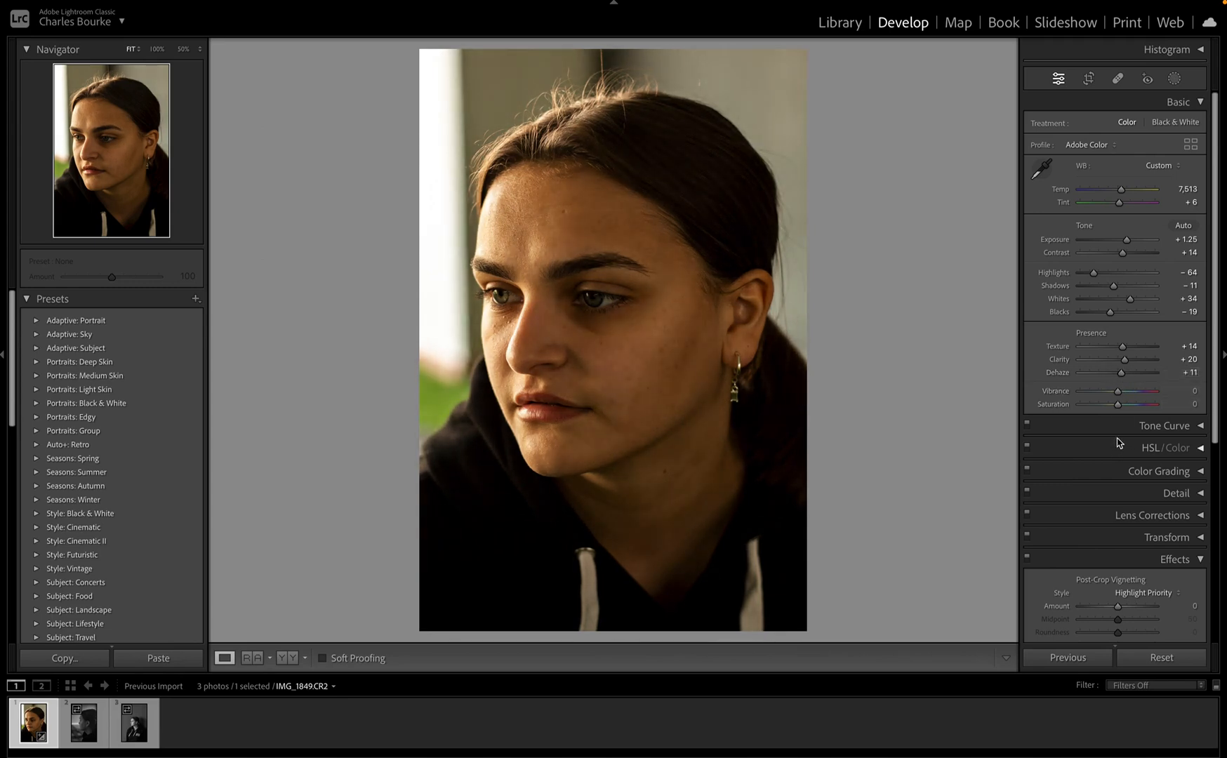
mouse_move(1118, 398)
left_mouse_down()
mouse_move(1050, 403)
mouse_move(1155, 407)
mouse_move(1099, 411)
mouse_move(1121, 416)
left_mouse_up()
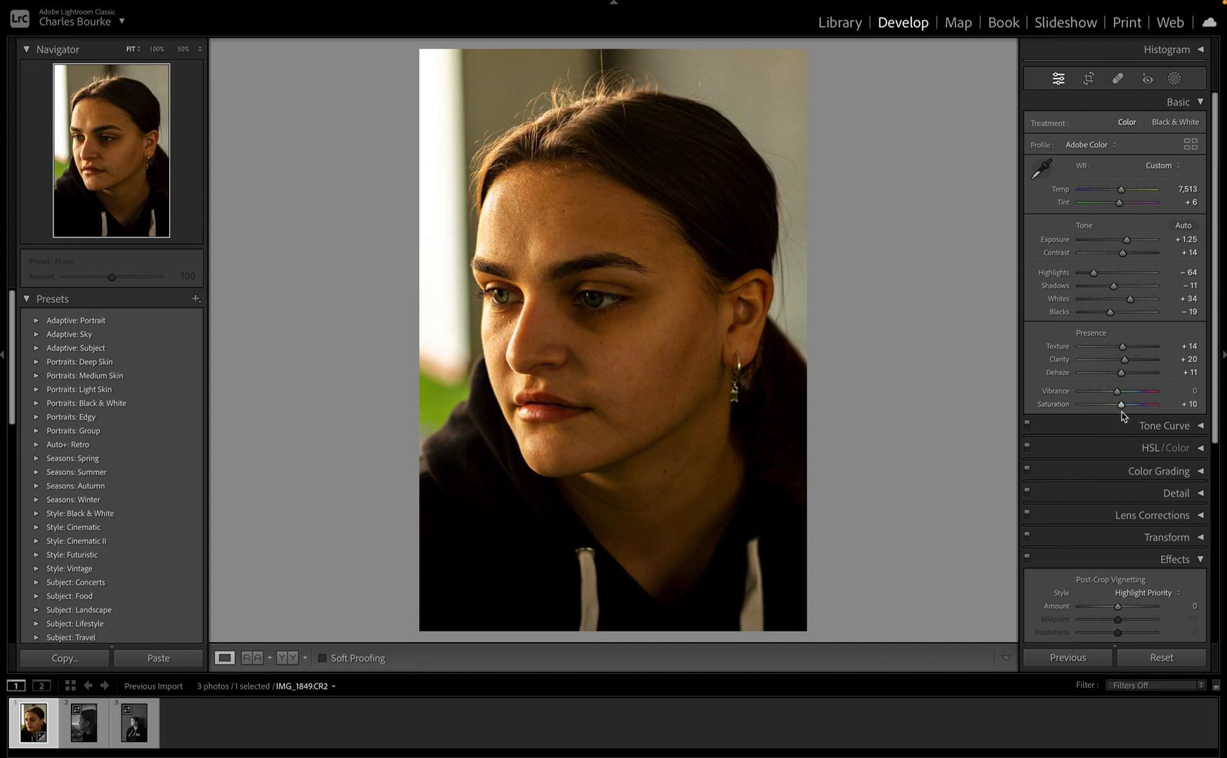
Step: In the Tone Curve panel, lift the shadows, darks and lights points slightly
left_click(1078, 428)
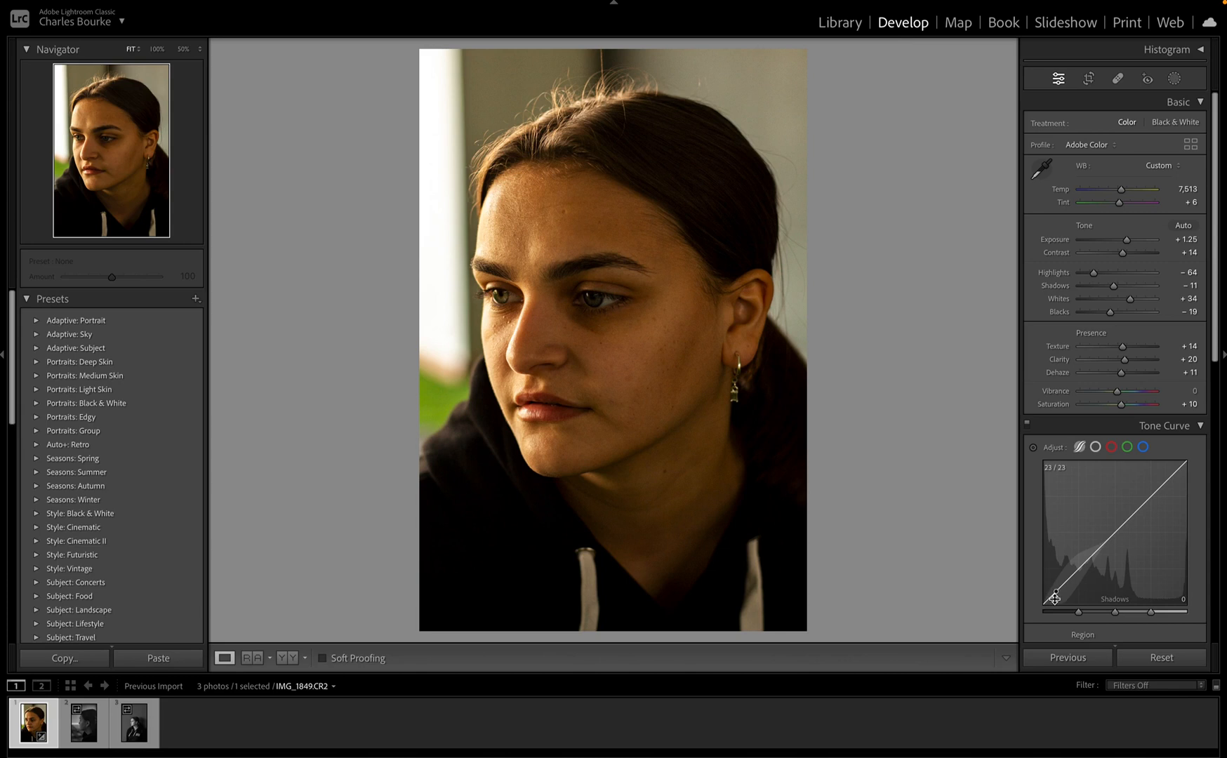
left_click_drag(1054, 598, 1055, 592)
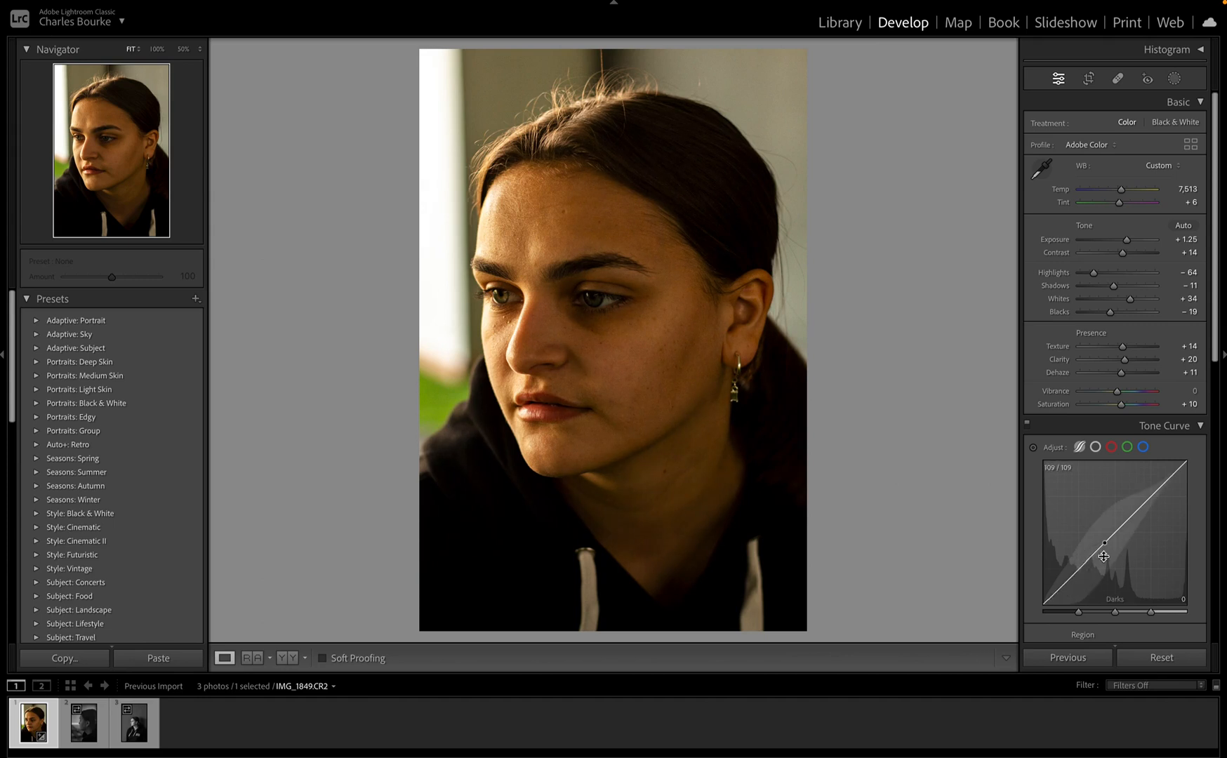
left_click_drag(1104, 556, 1104, 544)
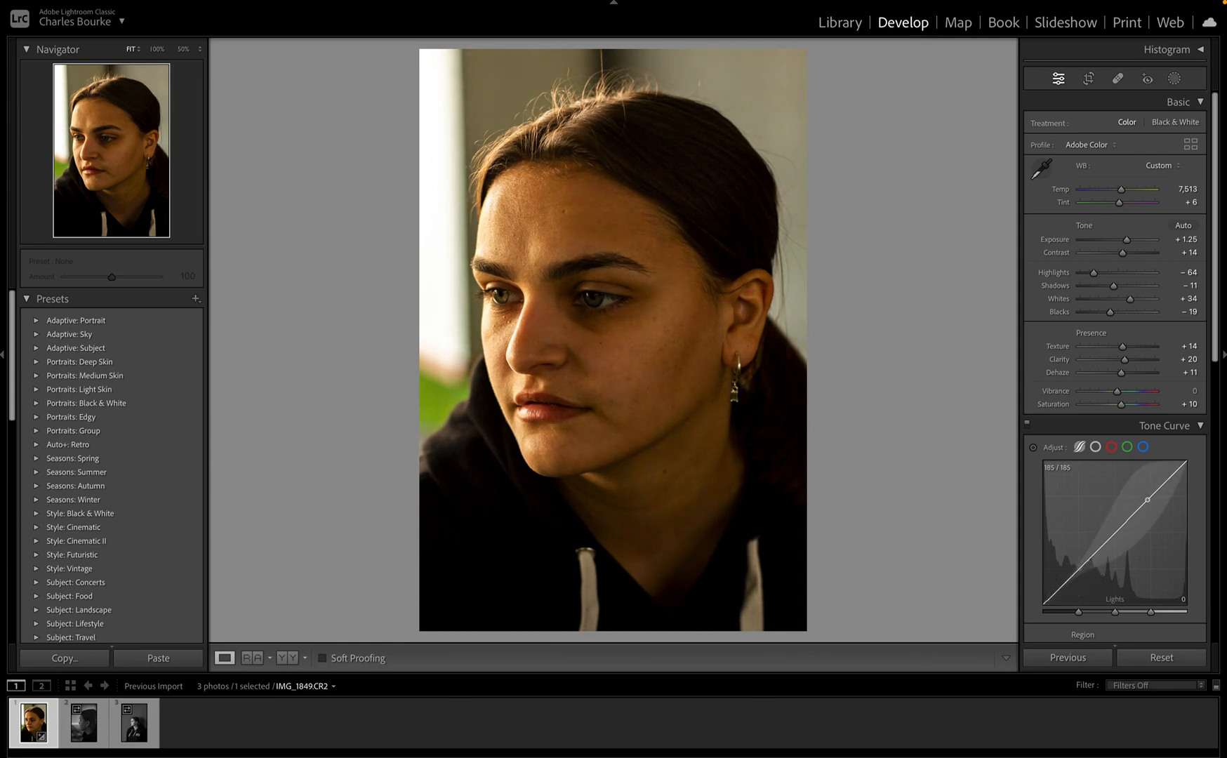
left_click_drag(1146, 499, 1147, 498)
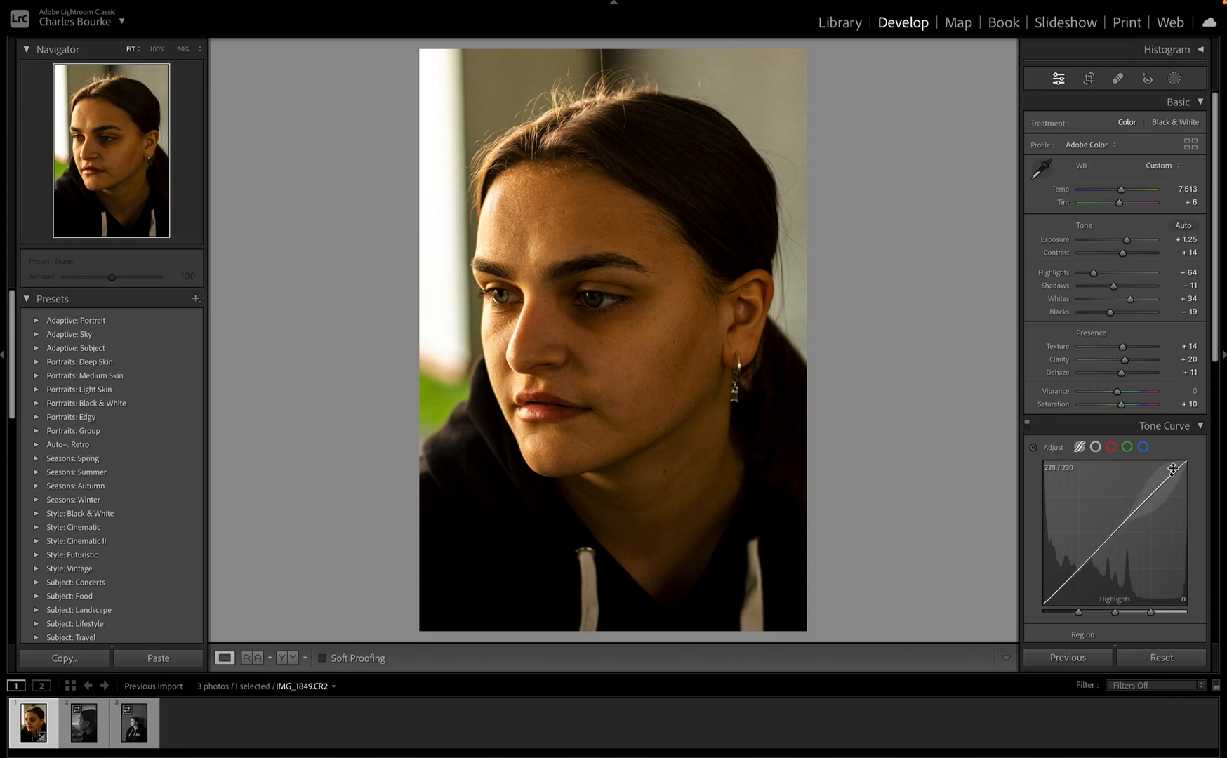
Step: Collapse Tone Curve, then set HSL hues to Red -2, Orange +3 and Green -17
scroll(1116, 619, "down", 2)
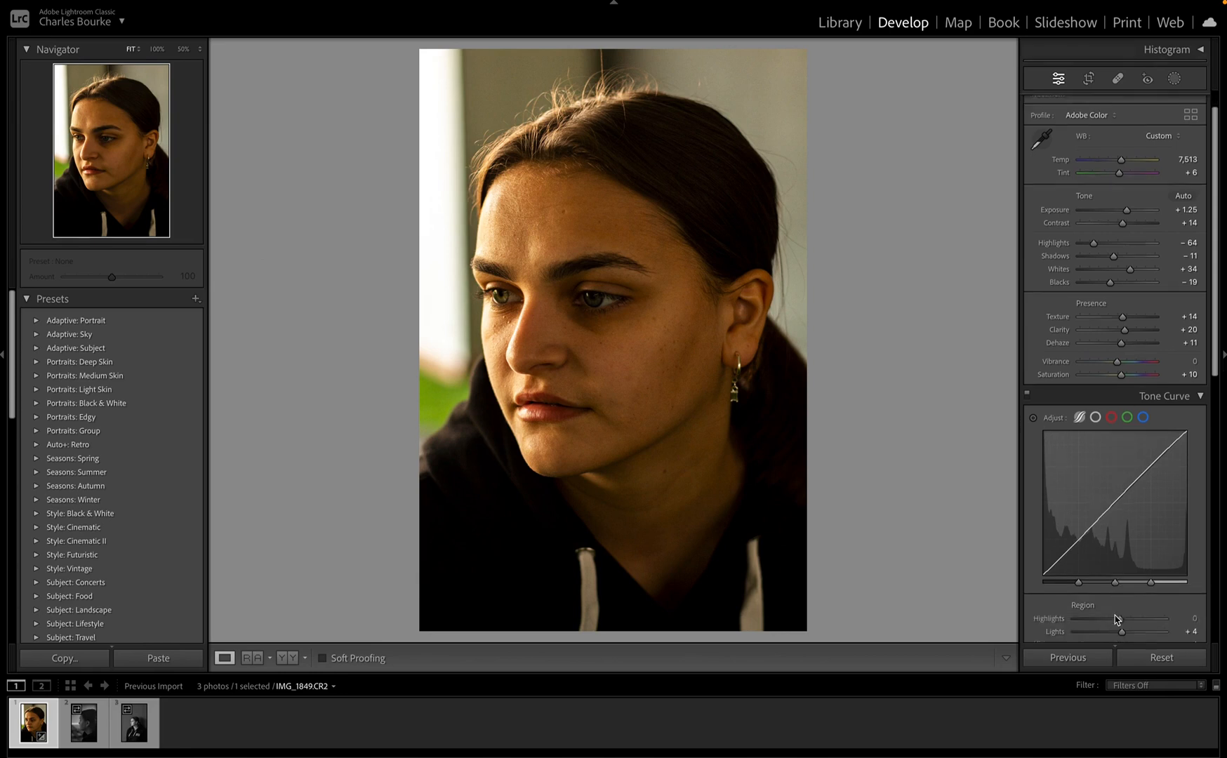
left_click(1163, 384)
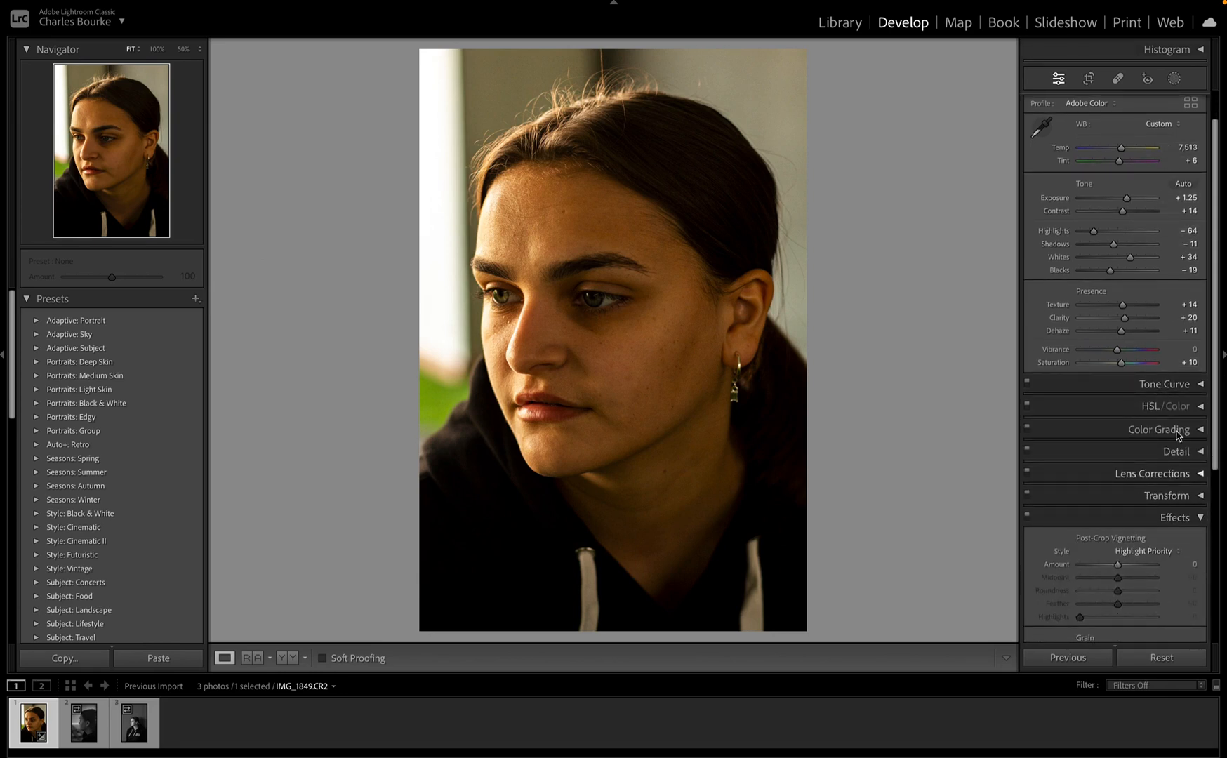
left_click(1179, 407)
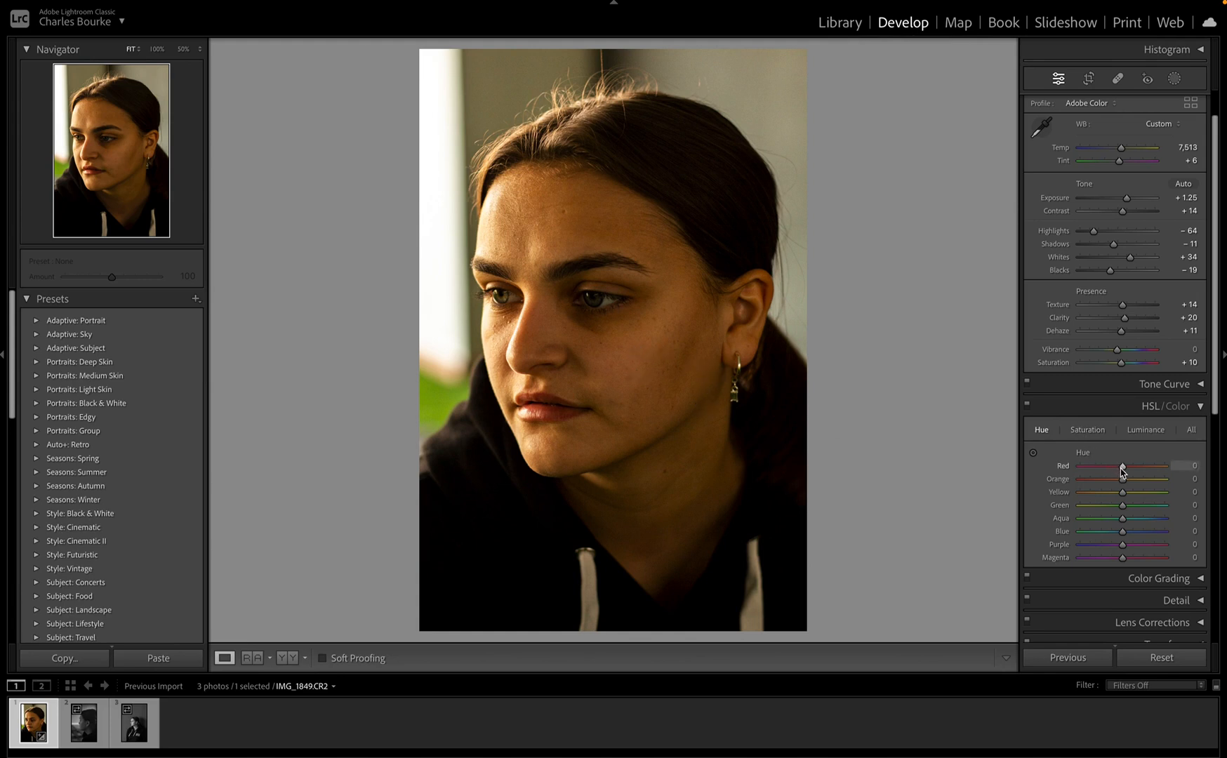
mouse_move(1121, 468)
left_mouse_down()
mouse_move(1135, 474)
mouse_move(1121, 477)
left_mouse_up()
mouse_move(1122, 481)
left_mouse_down()
mouse_move(1087, 484)
mouse_move(1163, 486)
mouse_move(1123, 494)
left_mouse_up()
mouse_move(1121, 506)
left_mouse_down()
mouse_move(1085, 509)
mouse_move(1193, 507)
mouse_move(1116, 508)
left_mouse_up()
Step: In Color Grading, try tint and luminance changes on the midtones and shadows wheels
left_click(1134, 407)
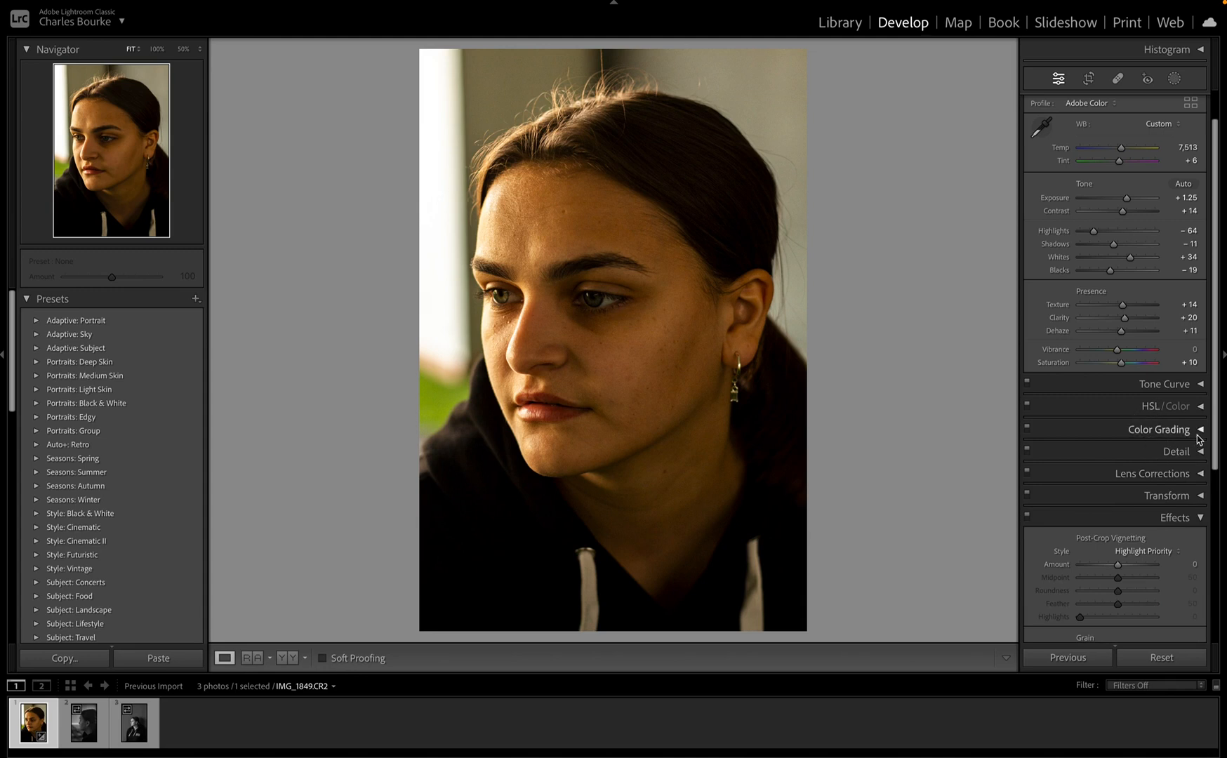
left_click(1186, 433)
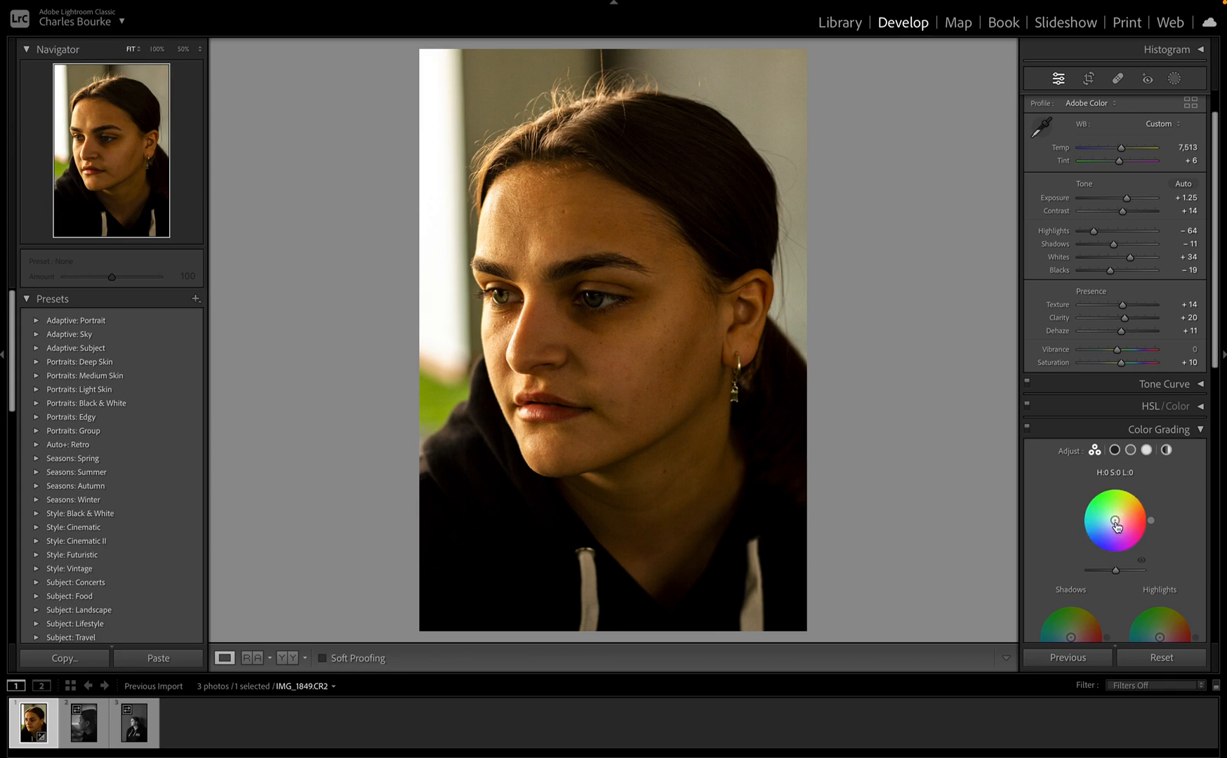
mouse_move(1116, 522)
left_mouse_down()
mouse_move(1102, 518)
mouse_move(1121, 510)
mouse_move(1114, 520)
left_mouse_up()
mouse_move(1115, 570)
left_mouse_down()
mouse_move(1092, 577)
mouse_move(1144, 587)
mouse_move(1120, 586)
left_mouse_up()
scroll(1118, 586, "down", 2)
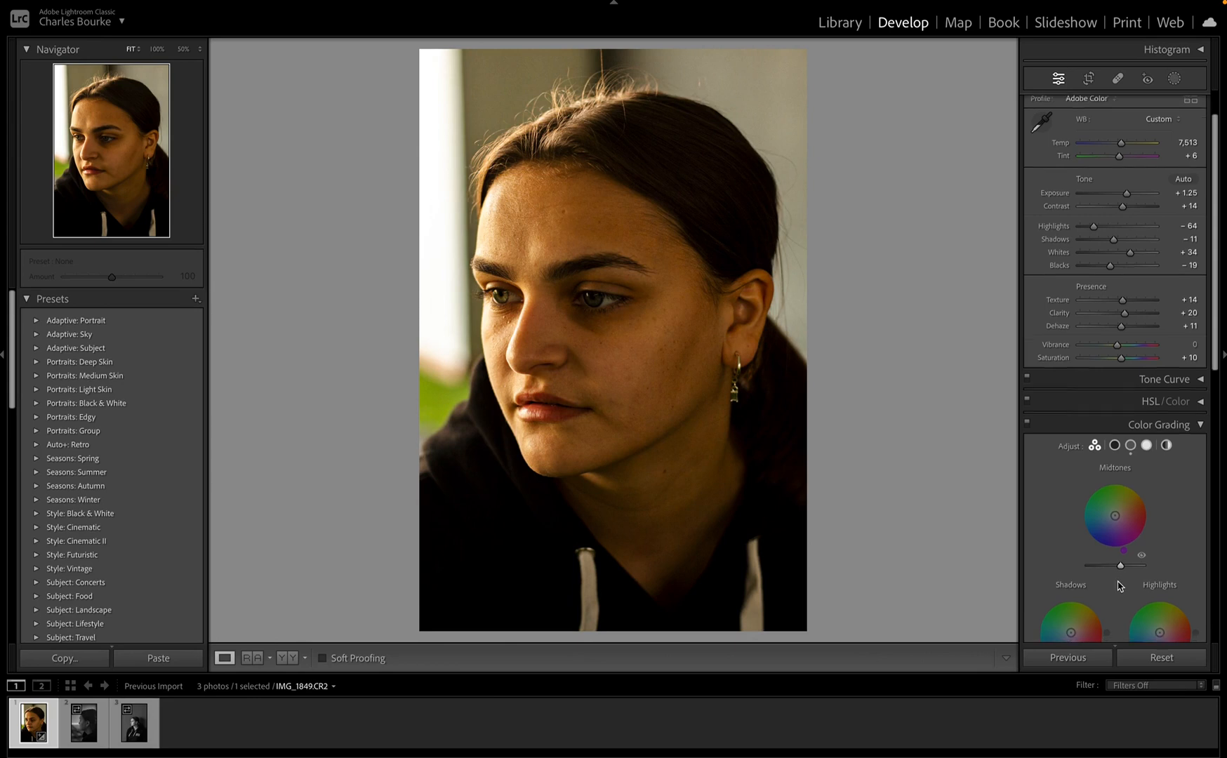
scroll(1118, 586, "down", 1)
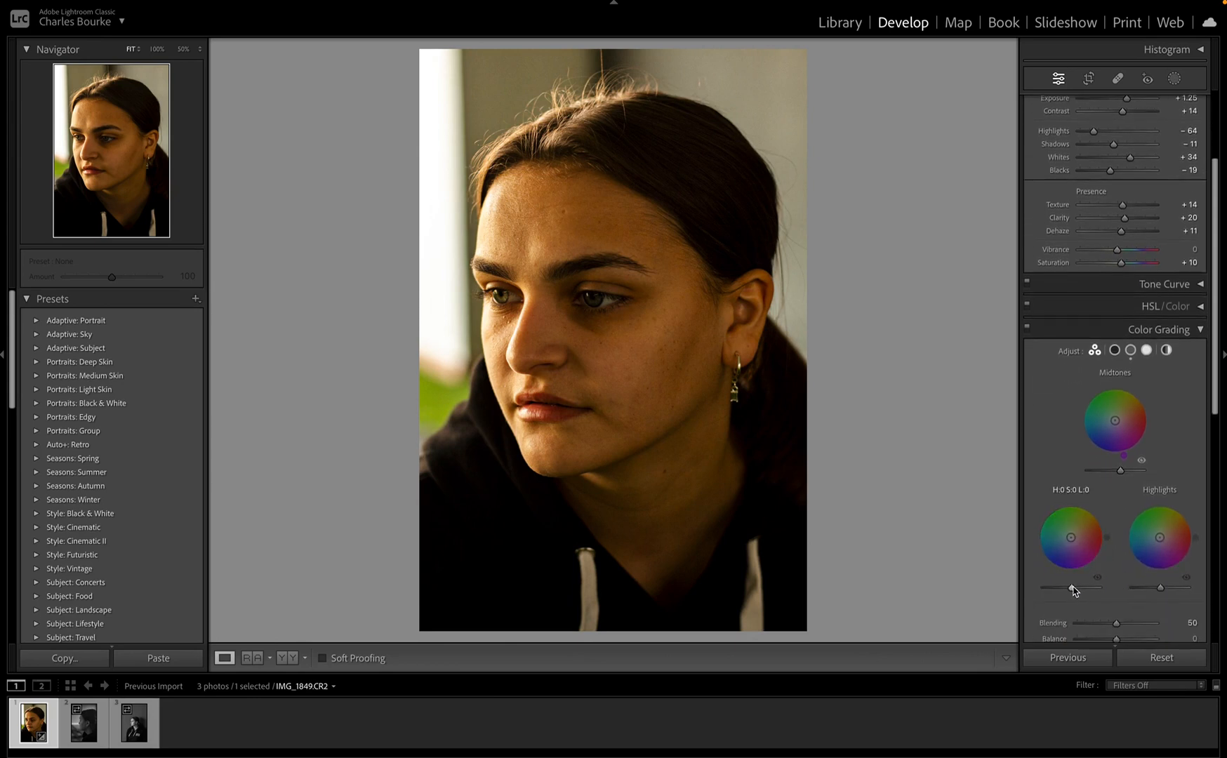
mouse_move(1071, 591)
left_mouse_down()
mouse_move(1084, 591)
mouse_move(1073, 590)
left_mouse_up()
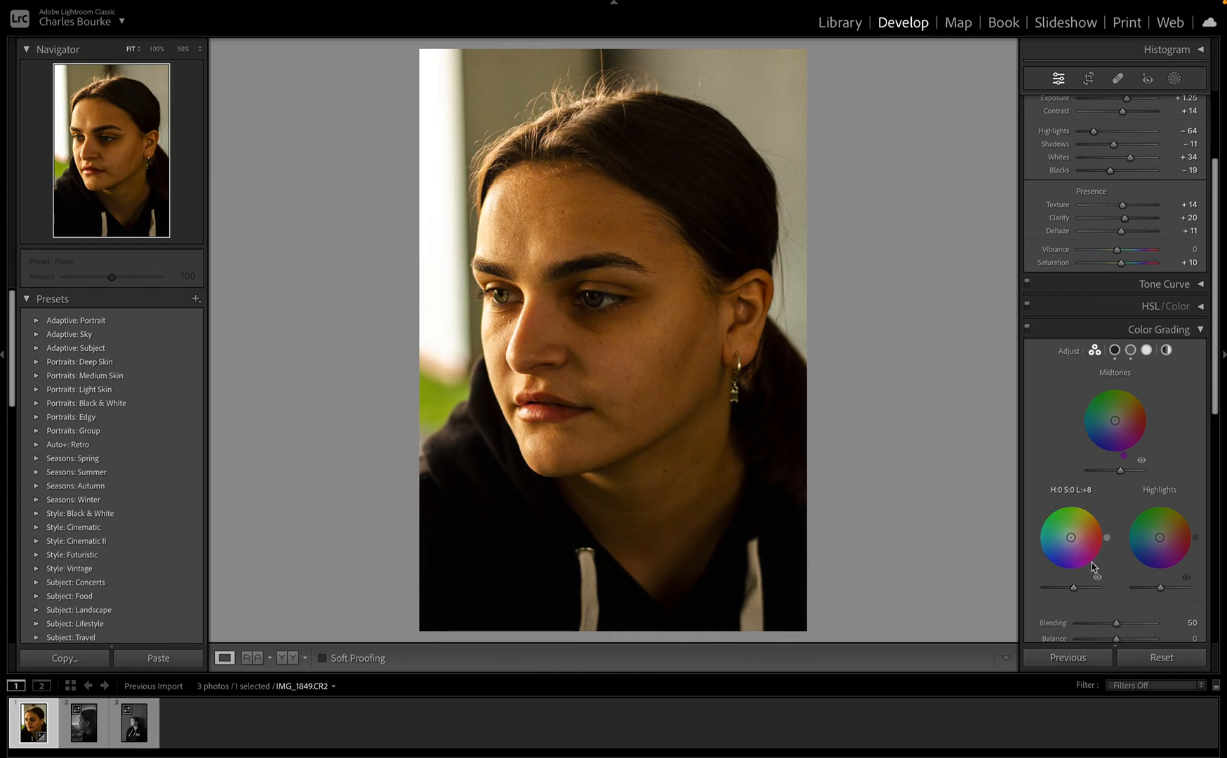
mouse_move(1072, 539)
left_mouse_down()
mouse_move(1095, 527)
mouse_move(1044, 528)
mouse_move(1058, 511)
mouse_move(1072, 560)
mouse_move(1072, 539)
left_mouse_up()
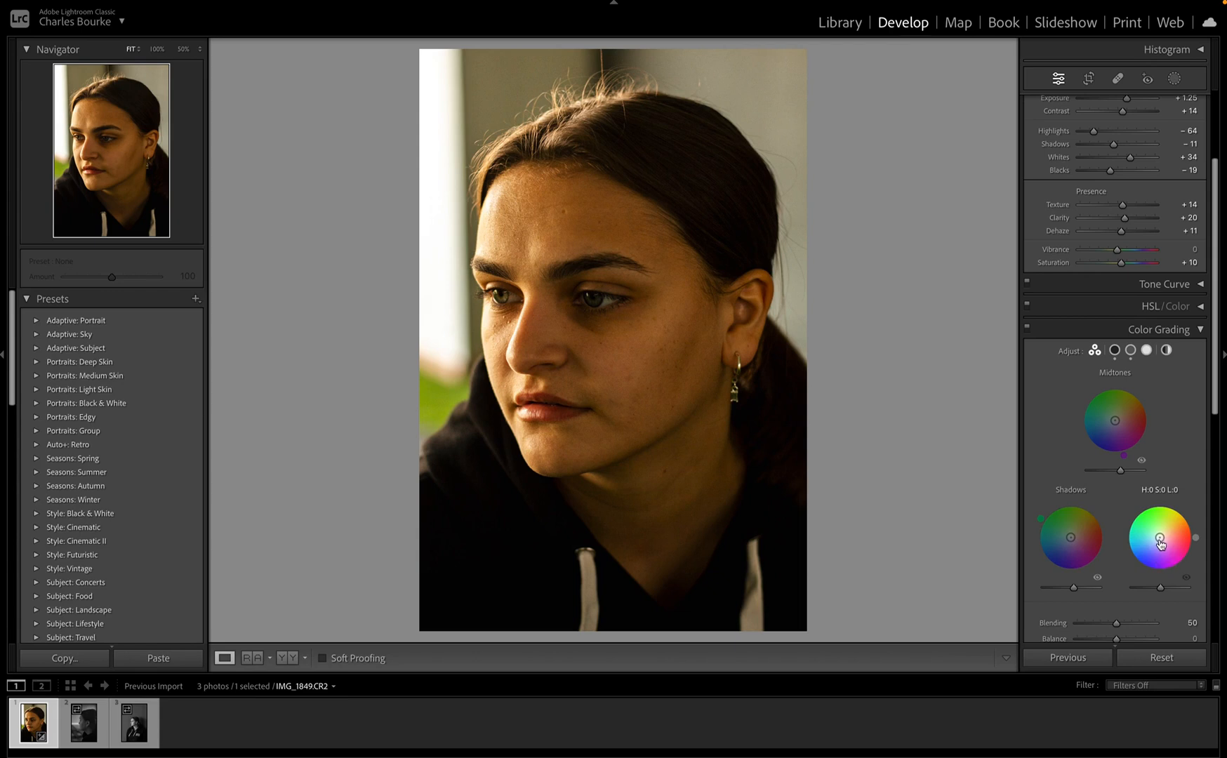
Step: Grade the highlights yellow: Hue 74, Saturation 8, Luminance -17
left_click_drag(1159, 539, 1158, 537)
left_click_drag(1159, 537, 1160, 535)
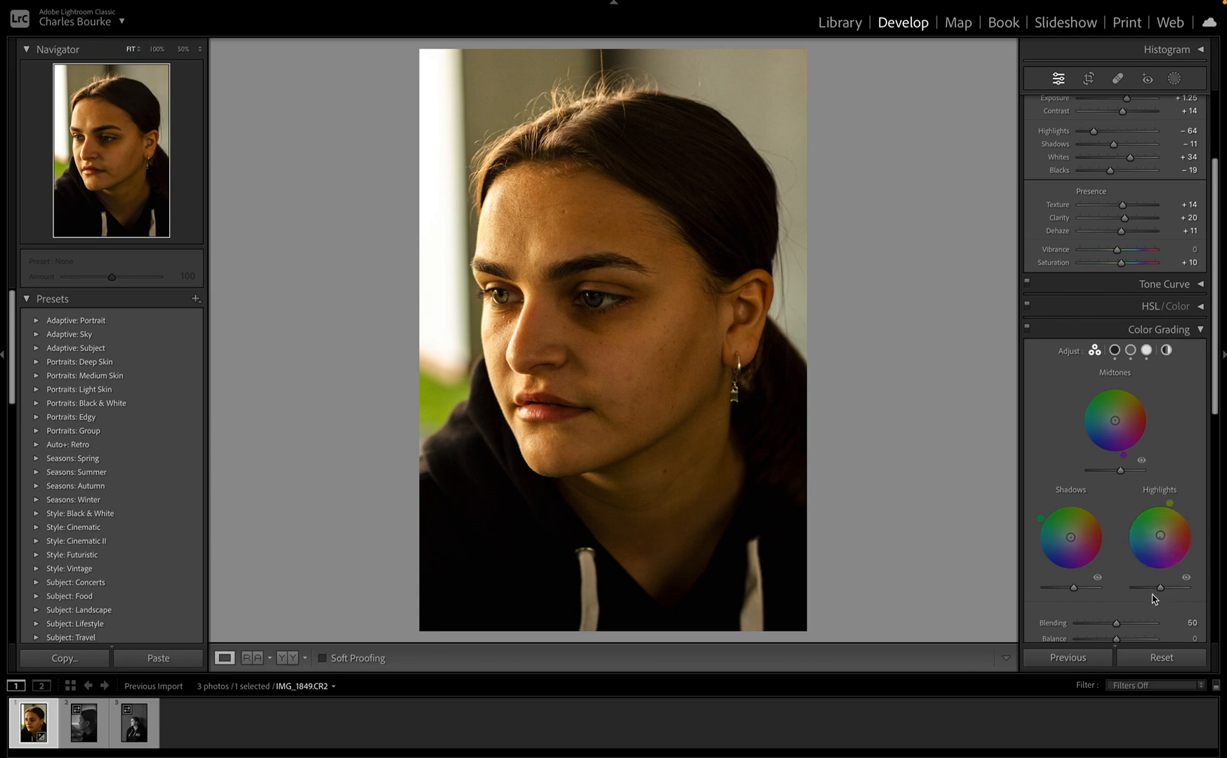
mouse_move(1160, 593)
left_mouse_down()
mouse_move(1141, 592)
mouse_move(1205, 596)
mouse_move(1155, 602)
left_mouse_up()
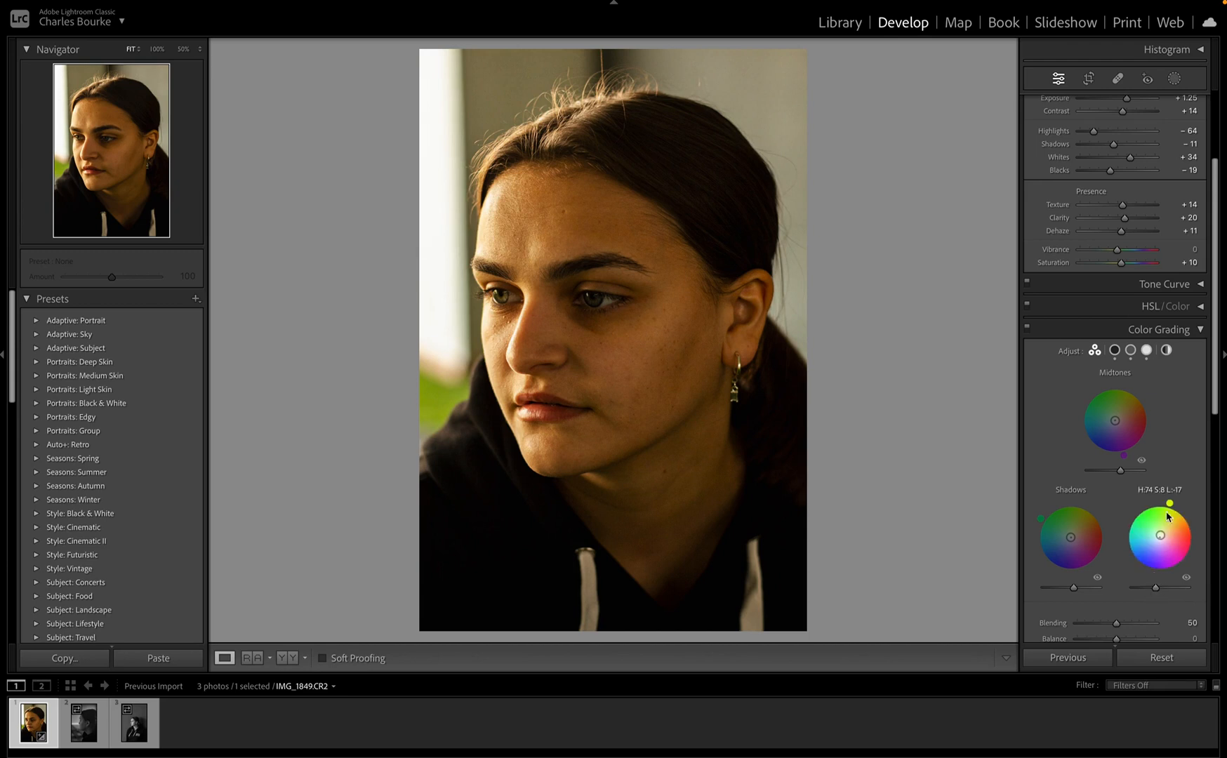
Step: Keep Color Grading Blending at 50 and set Balance to -21
scroll(1102, 498, "down", 3)
scroll(1100, 498, "down", 4)
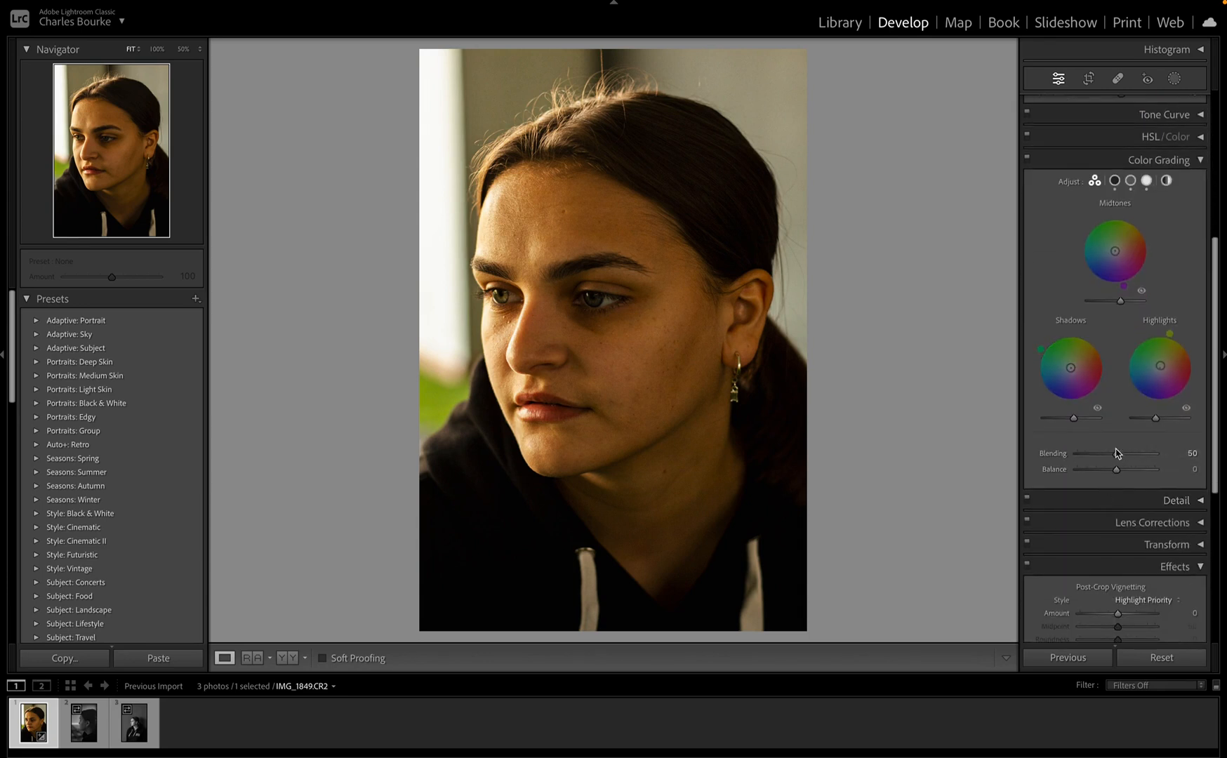
mouse_move(1116, 453)
left_mouse_down()
mouse_move(1083, 460)
mouse_move(1160, 463)
mouse_move(1116, 461)
left_mouse_up()
mouse_move(1118, 475)
left_mouse_down()
mouse_move(1076, 471)
mouse_move(1137, 473)
mouse_move(1172, 495)
mouse_move(1084, 496)
mouse_move(1108, 490)
left_mouse_up()
Step: Set post-crop vignette Amount -37, Midpoint 52, Roundness -6, Feather 74, Highlights 23
left_click(1193, 160)
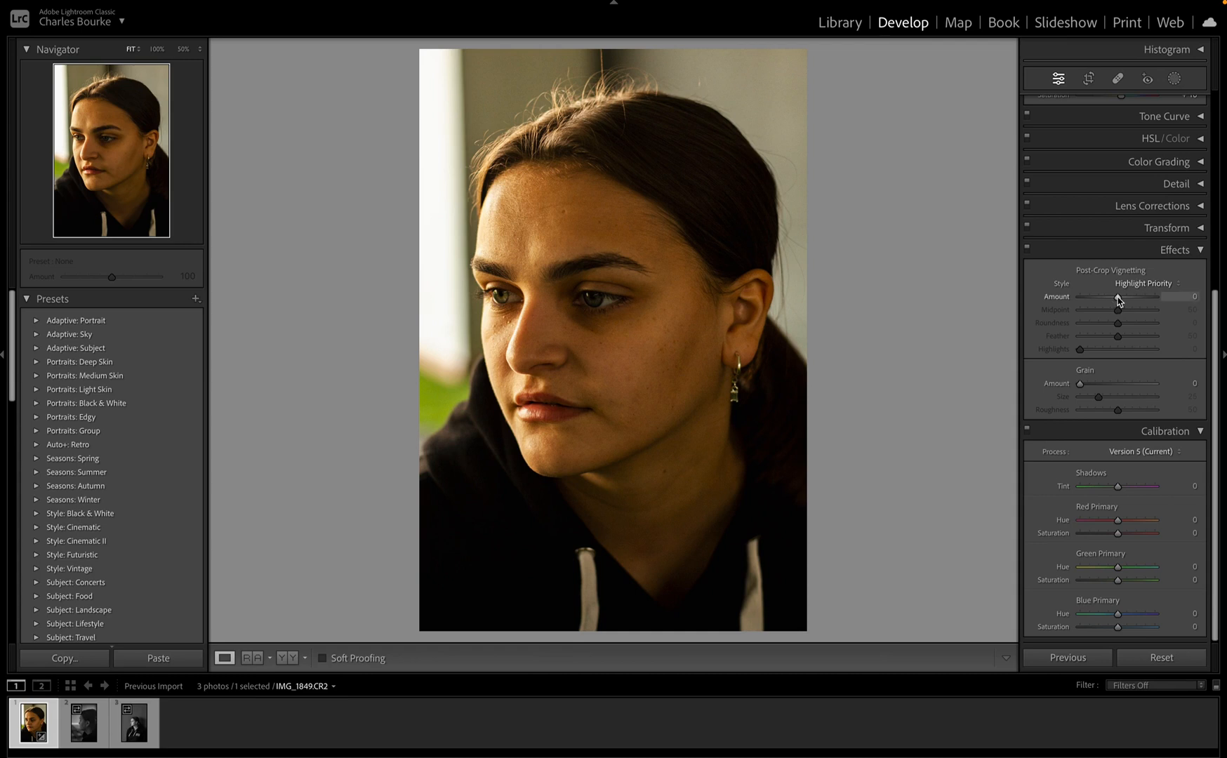
left_click_drag(1118, 300, 1034, 341)
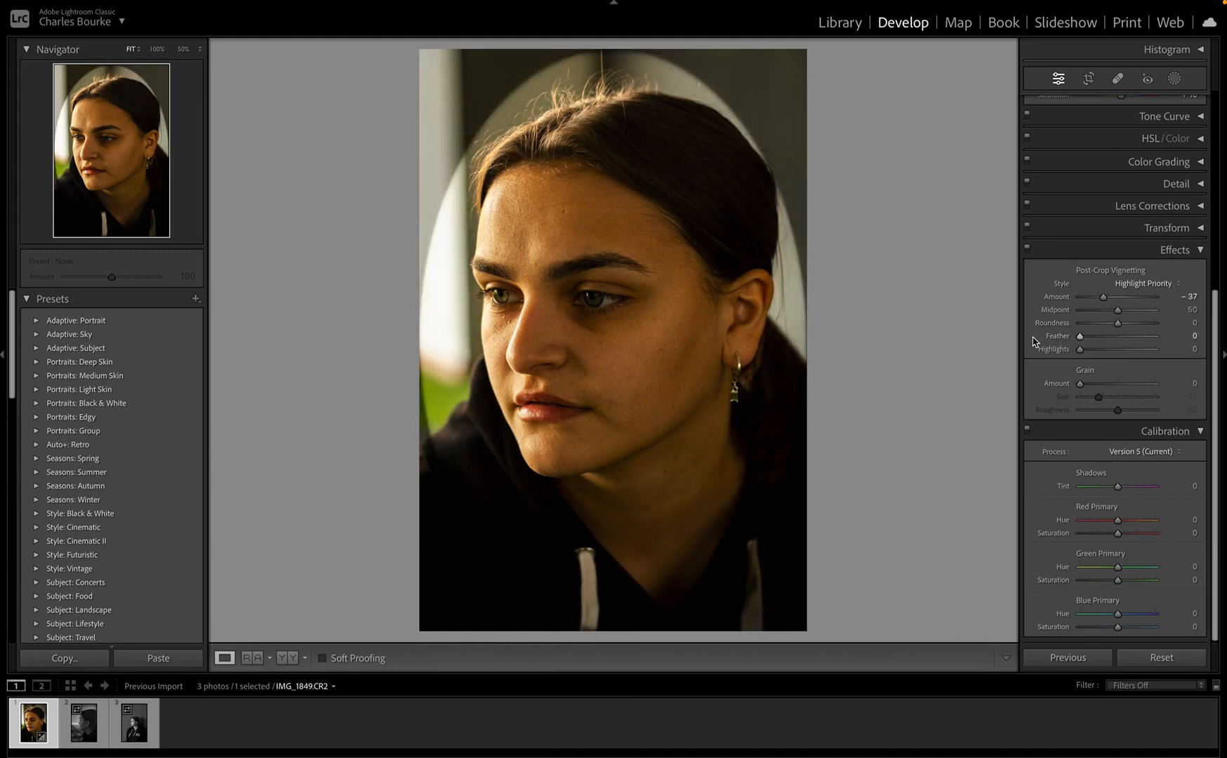
left_click_drag(1117, 310, 1164, 339)
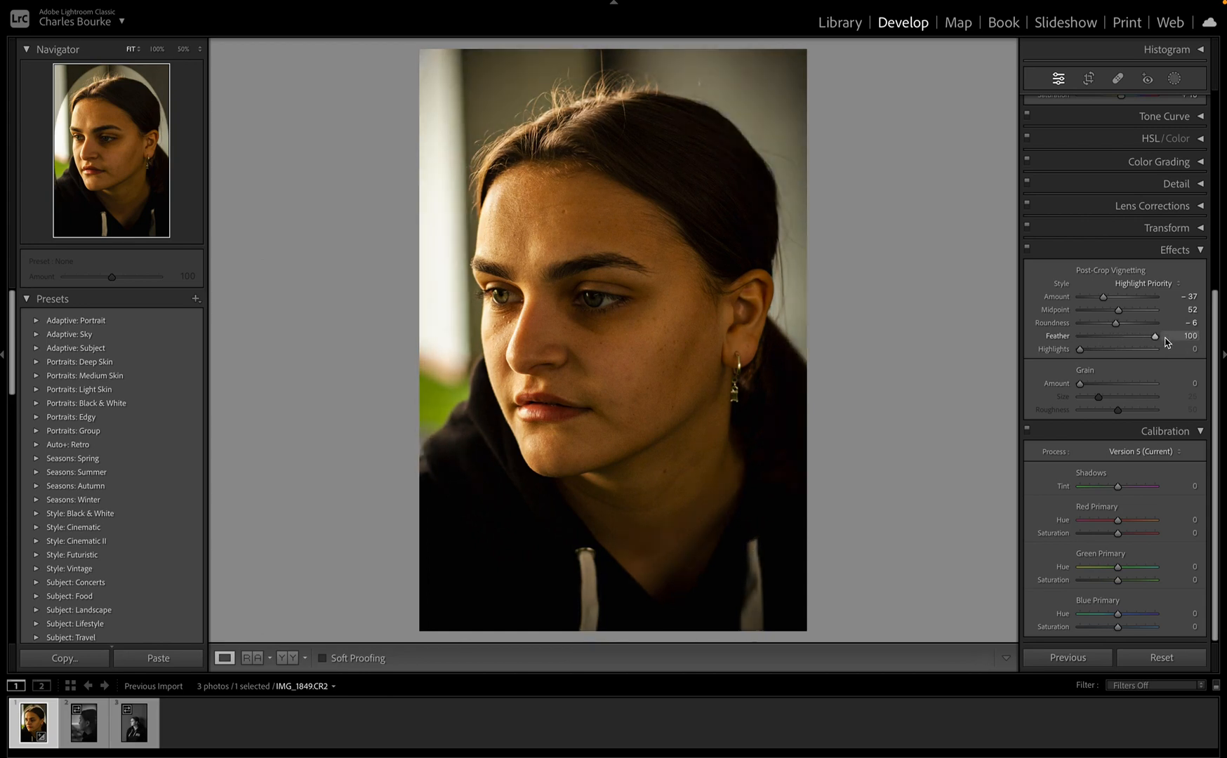
mouse_move(1154, 336)
left_mouse_down()
mouse_move(1125, 341)
mouse_move(1137, 344)
left_mouse_up()
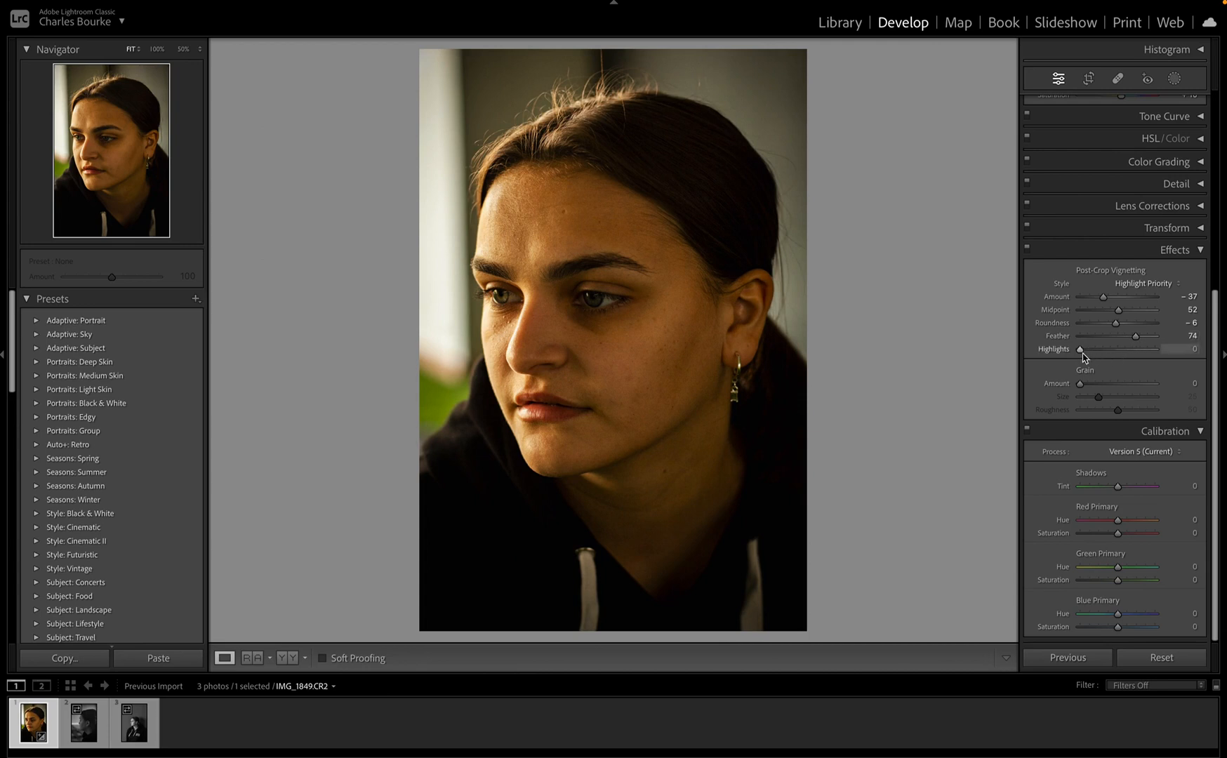
mouse_move(1081, 353)
left_mouse_down()
mouse_move(1164, 351)
mouse_move(1084, 356)
mouse_move(1099, 361)
left_mouse_up()
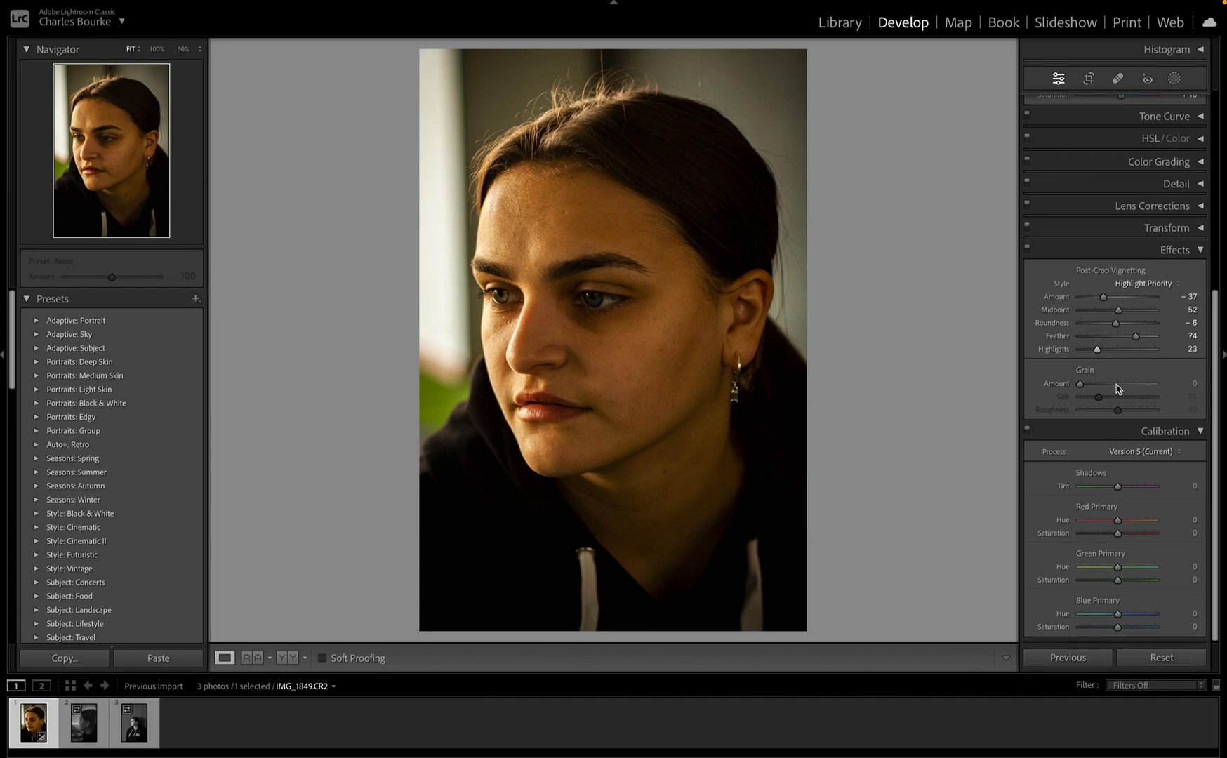
Step: Enable profile corrections for the Canon EF 50mm f/1.8 STM, with Distortion 100 and Vignetting 108
left_click(1140, 434)
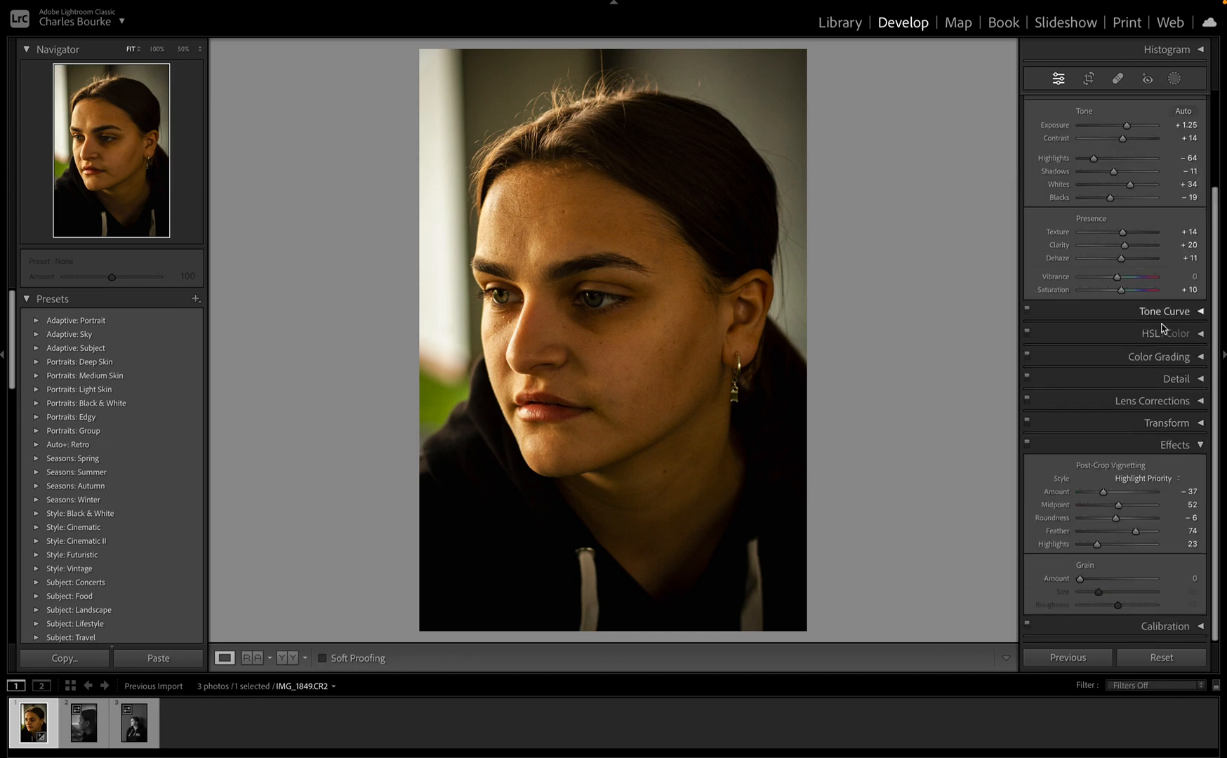
left_click(1144, 398)
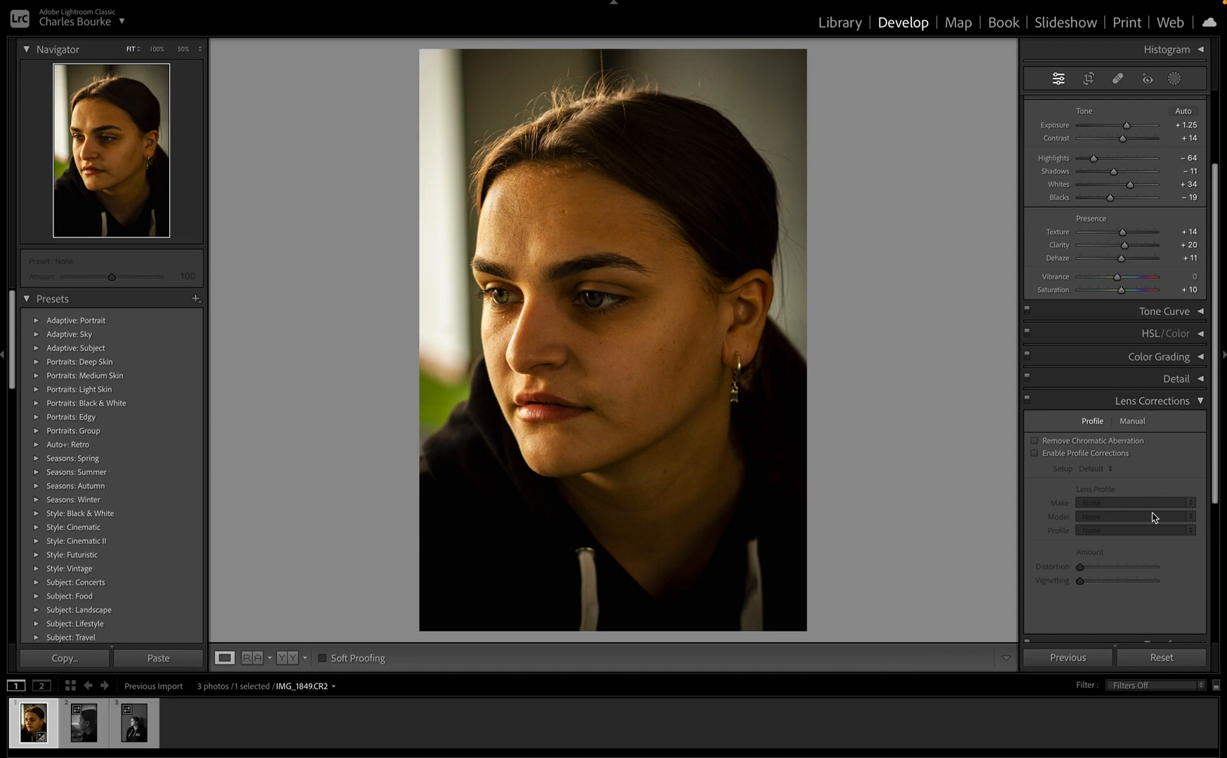
scroll(1150, 514, "down", 2)
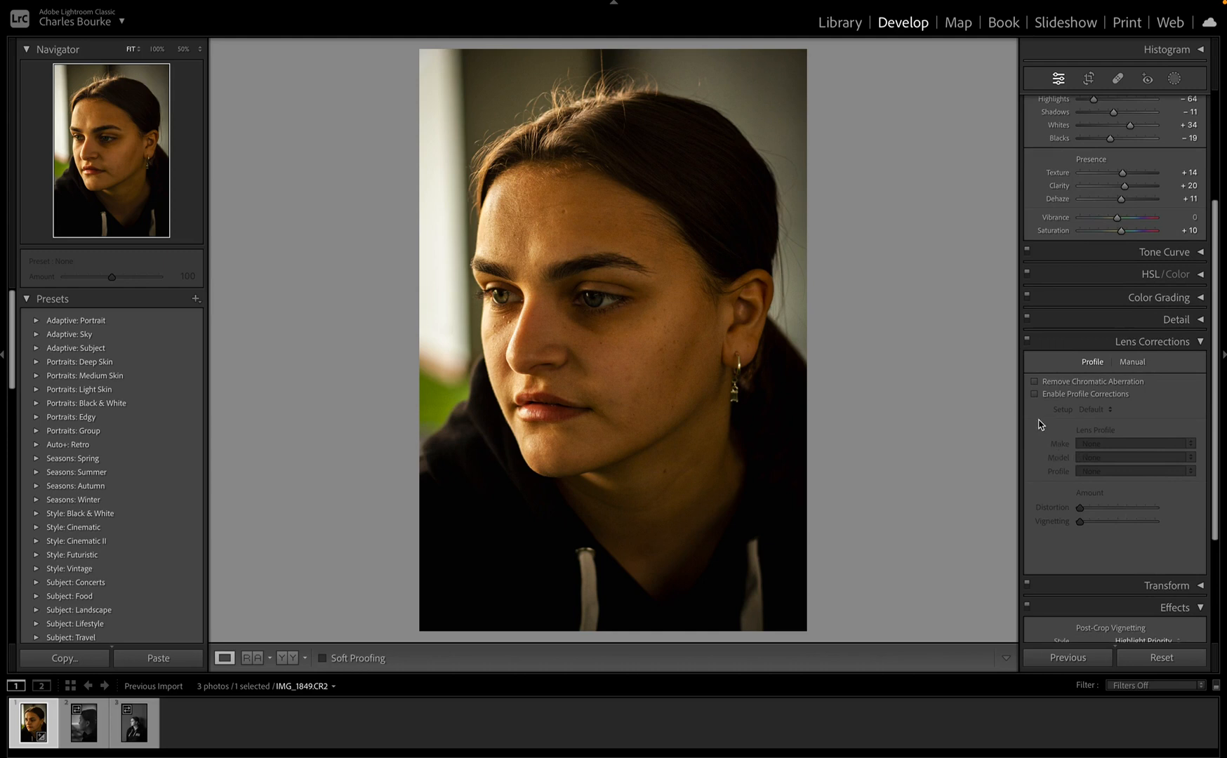
left_click(1033, 394)
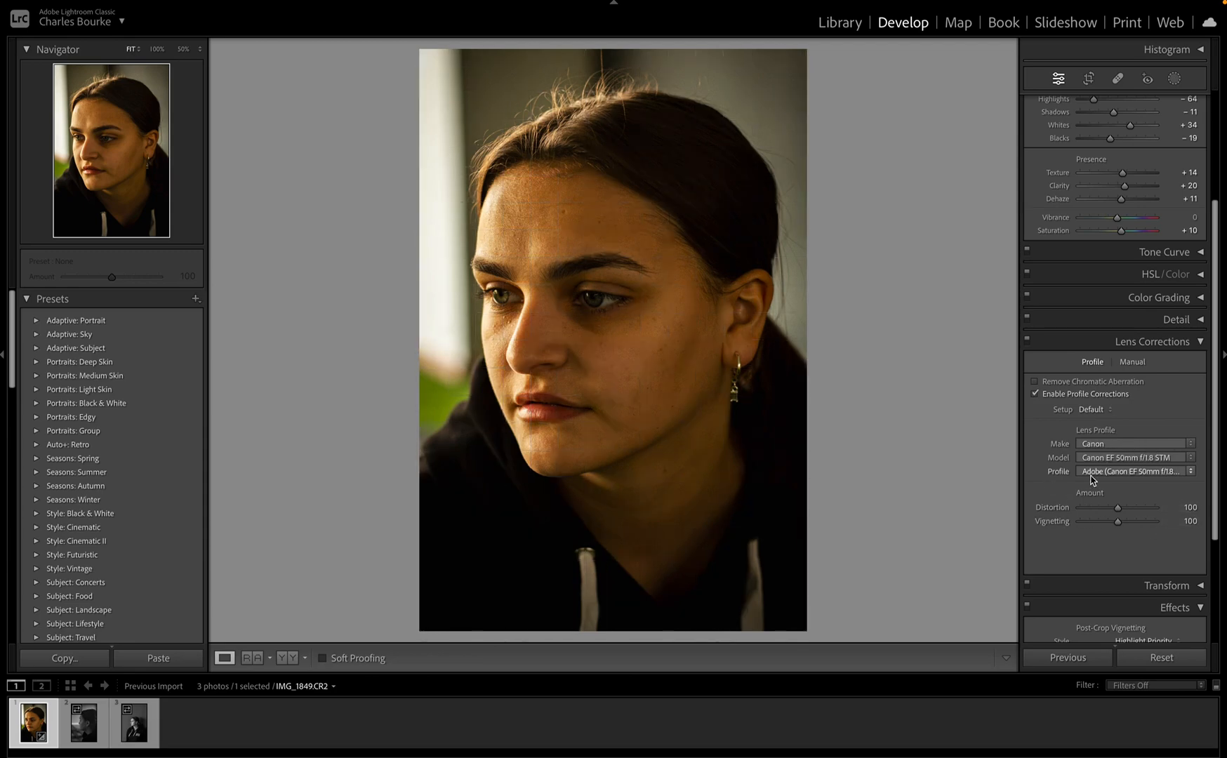
mouse_move(1117, 507)
left_mouse_down()
mouse_move(1071, 515)
mouse_move(1158, 516)
mouse_move(1120, 515)
left_mouse_up()
left_click_drag(1094, 526, 1119, 533)
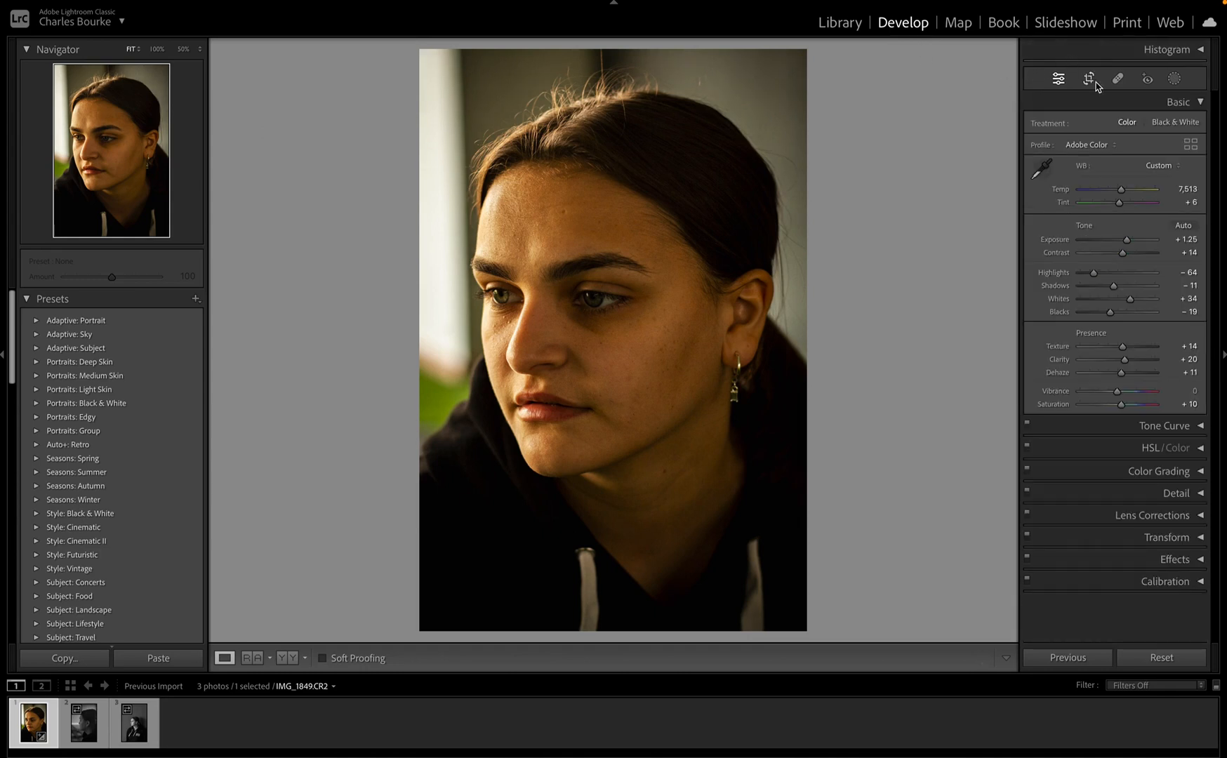
Step: Bring up Crop & Straighten, draw a trial crop frame across the portrait, then undo it
left_click(1090, 81)
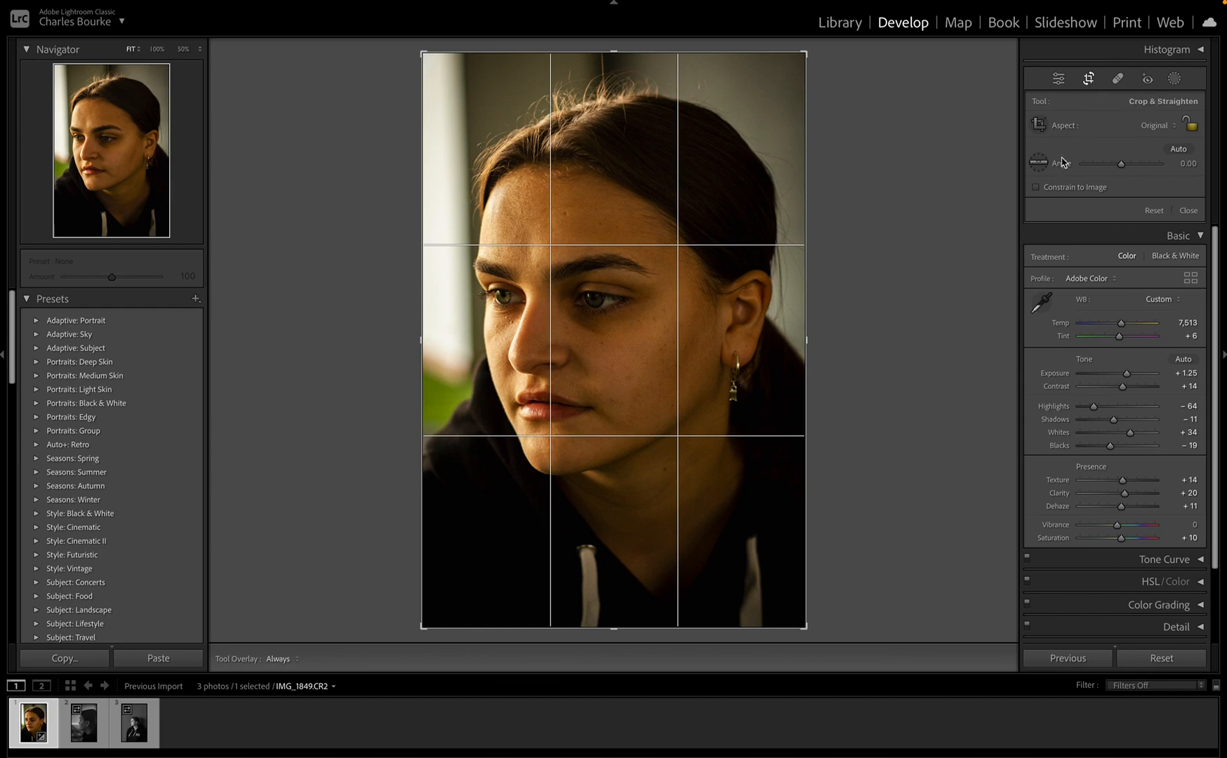
left_click(1038, 124)
left_click_drag(423, 523, 811, 517)
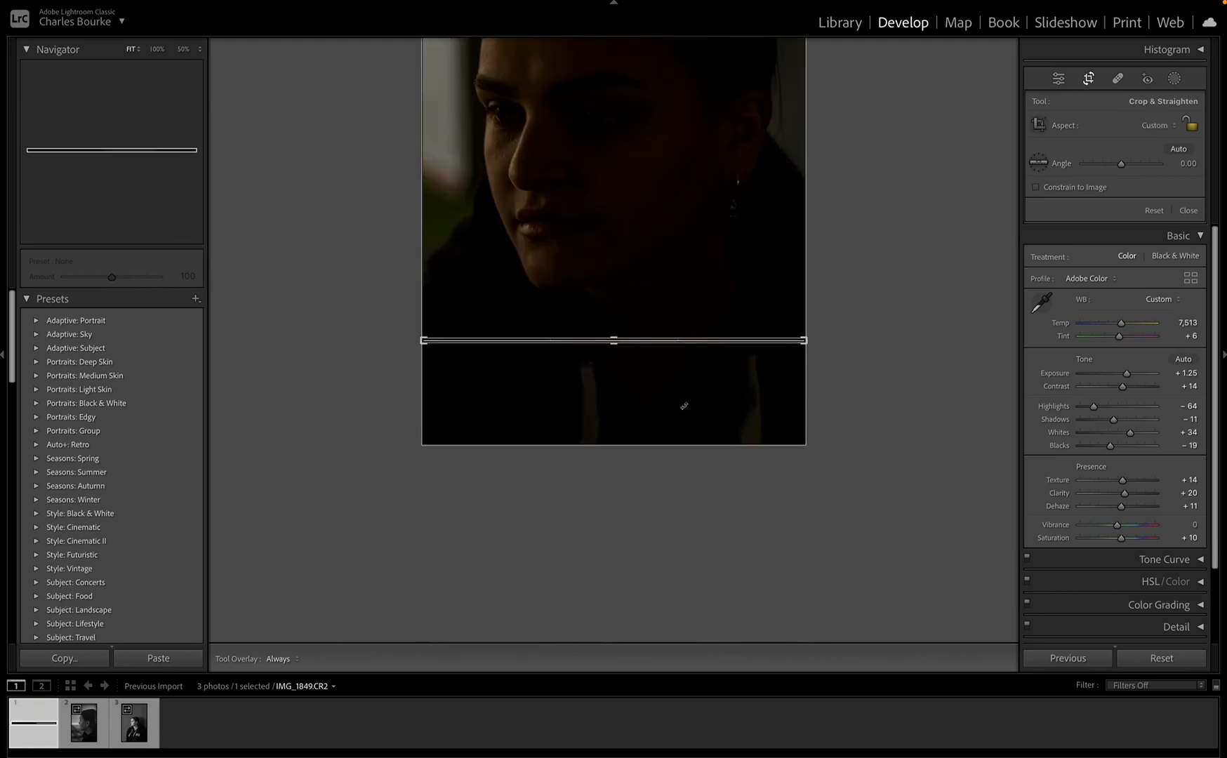
key("ctrl+z")
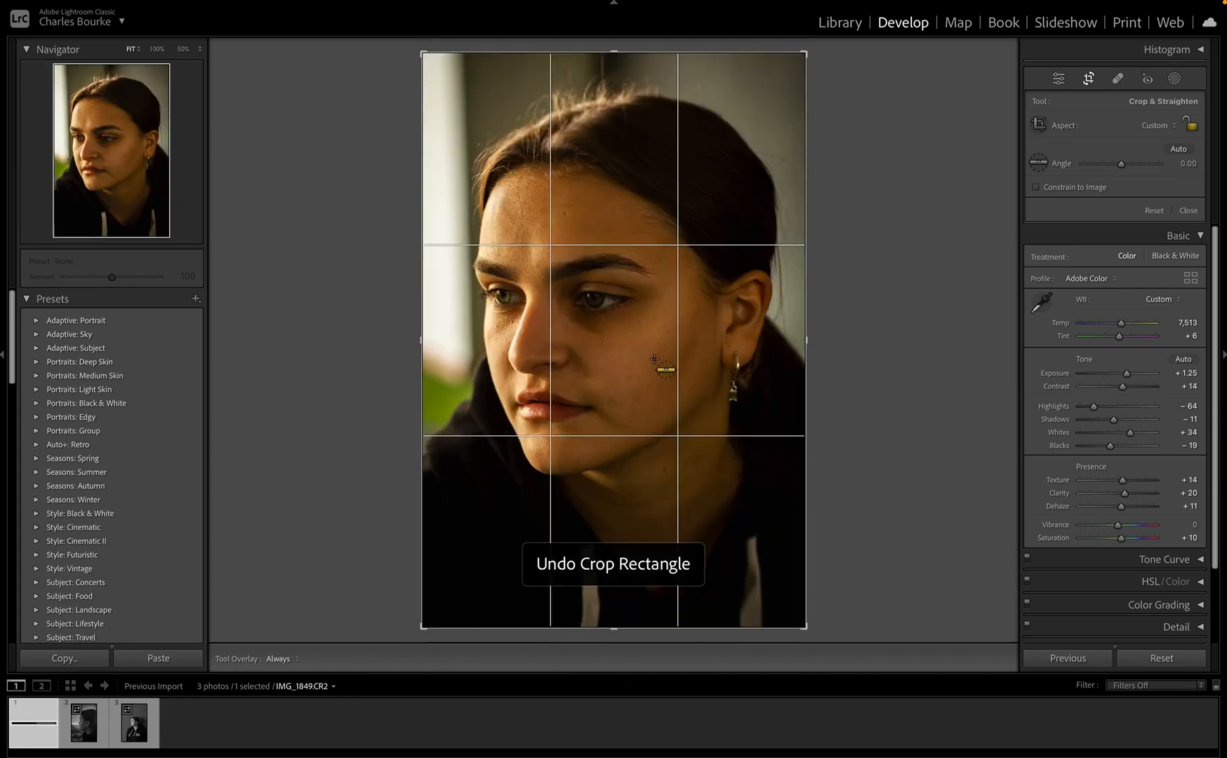
Step: Try rotating the photo, keep Aspect Original, and undo the rotation so it stays level
left_click(1038, 125)
left_click(1038, 125)
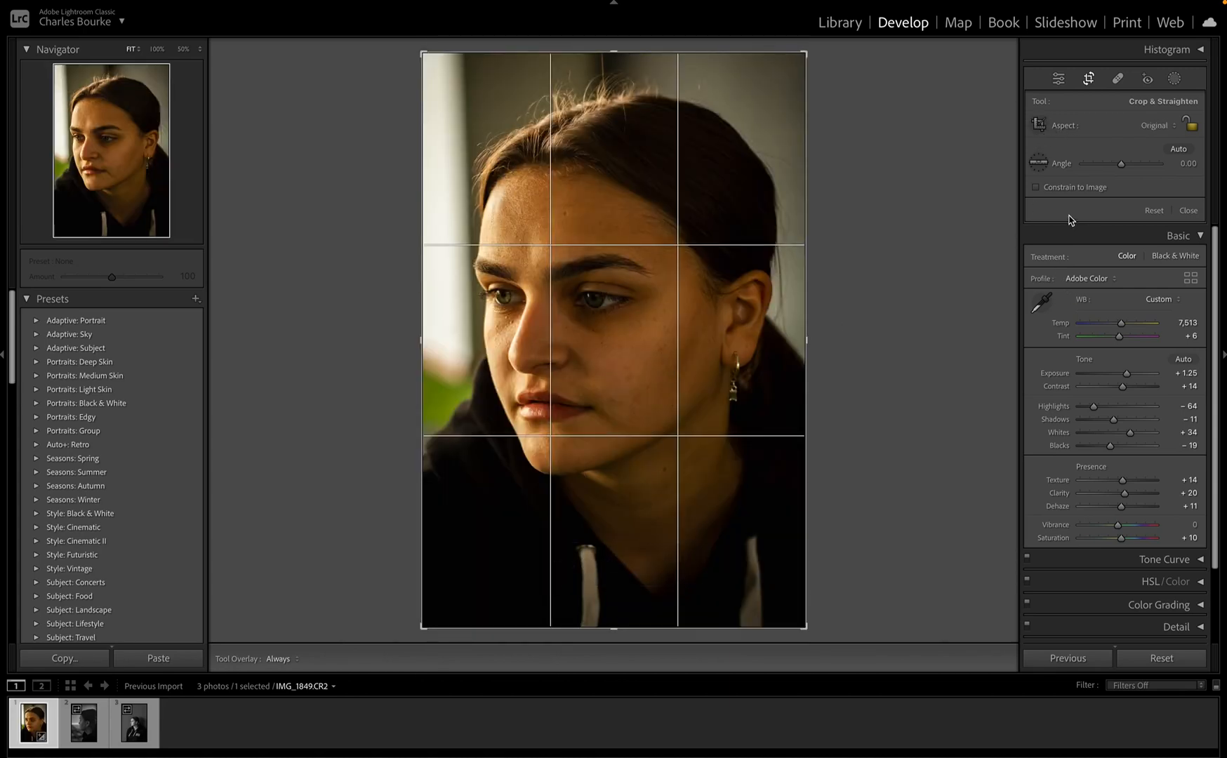
mouse_move(1125, 170)
left_mouse_down()
mouse_move(1139, 170)
mouse_move(1123, 172)
left_mouse_up()
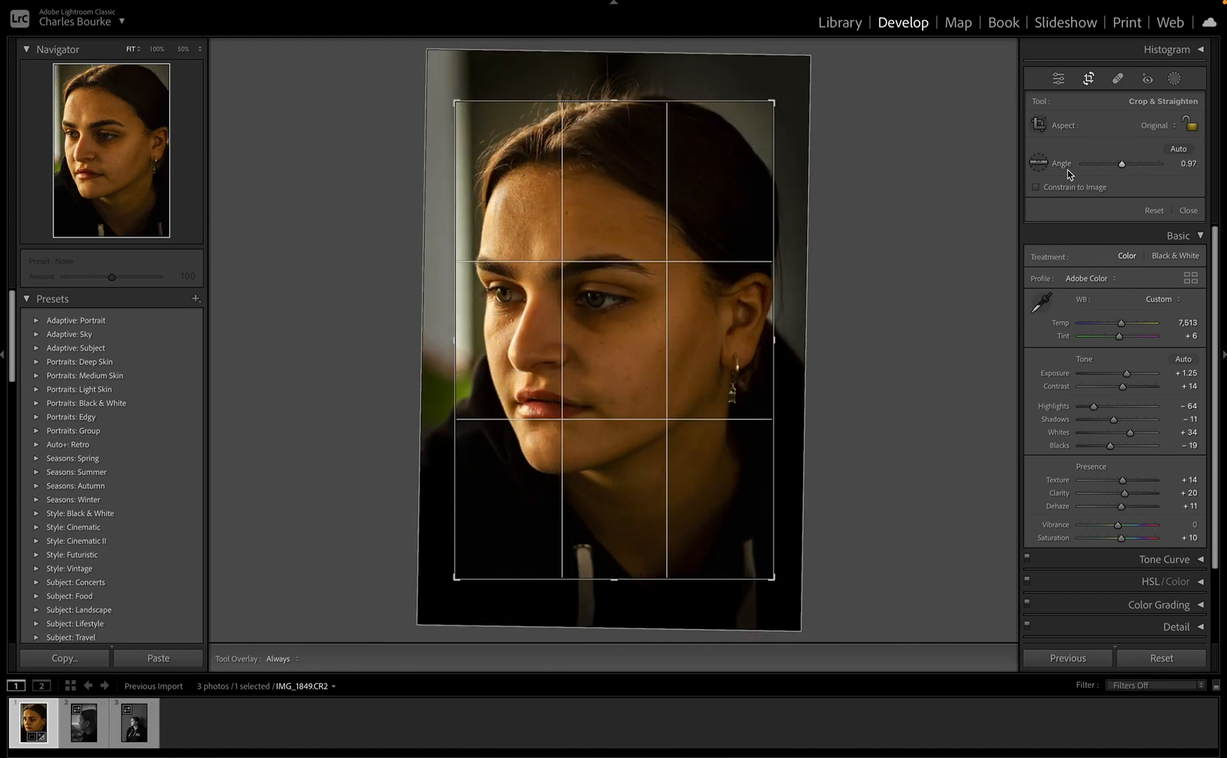
left_click(1154, 127)
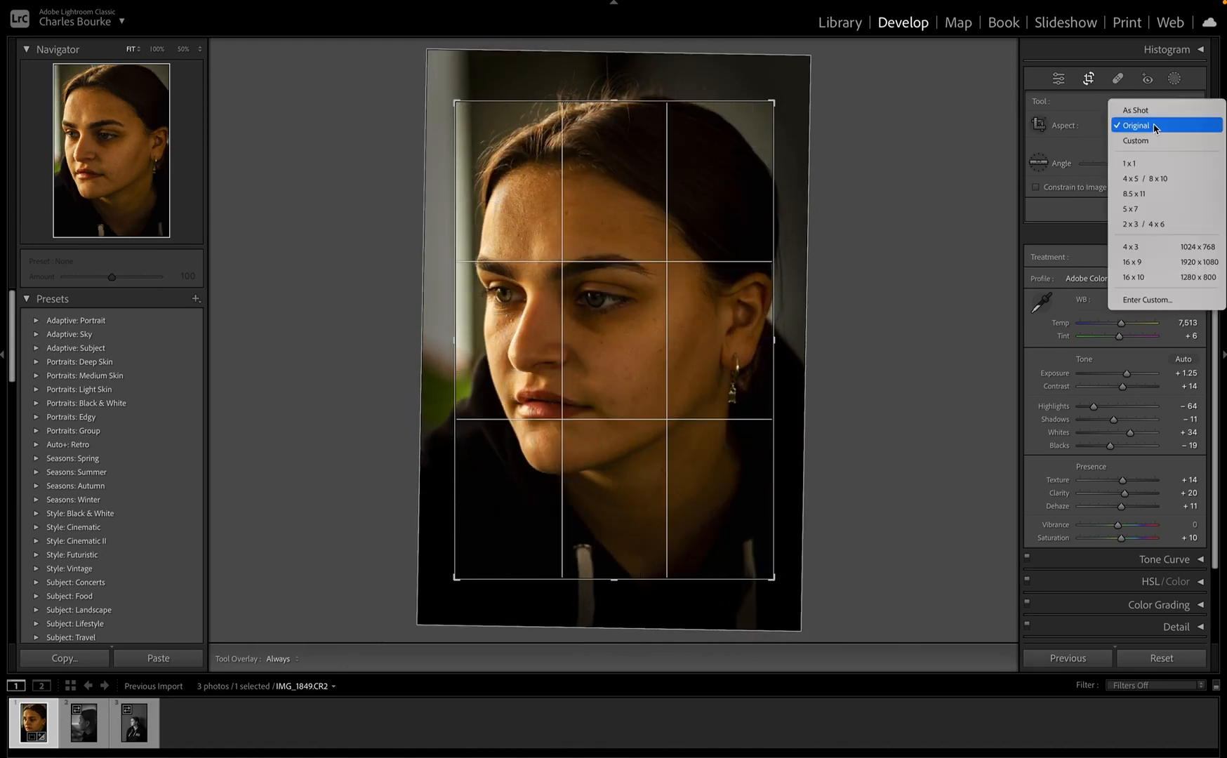
left_click(1154, 127)
key("ctrl+z")
key("ctrl+z")
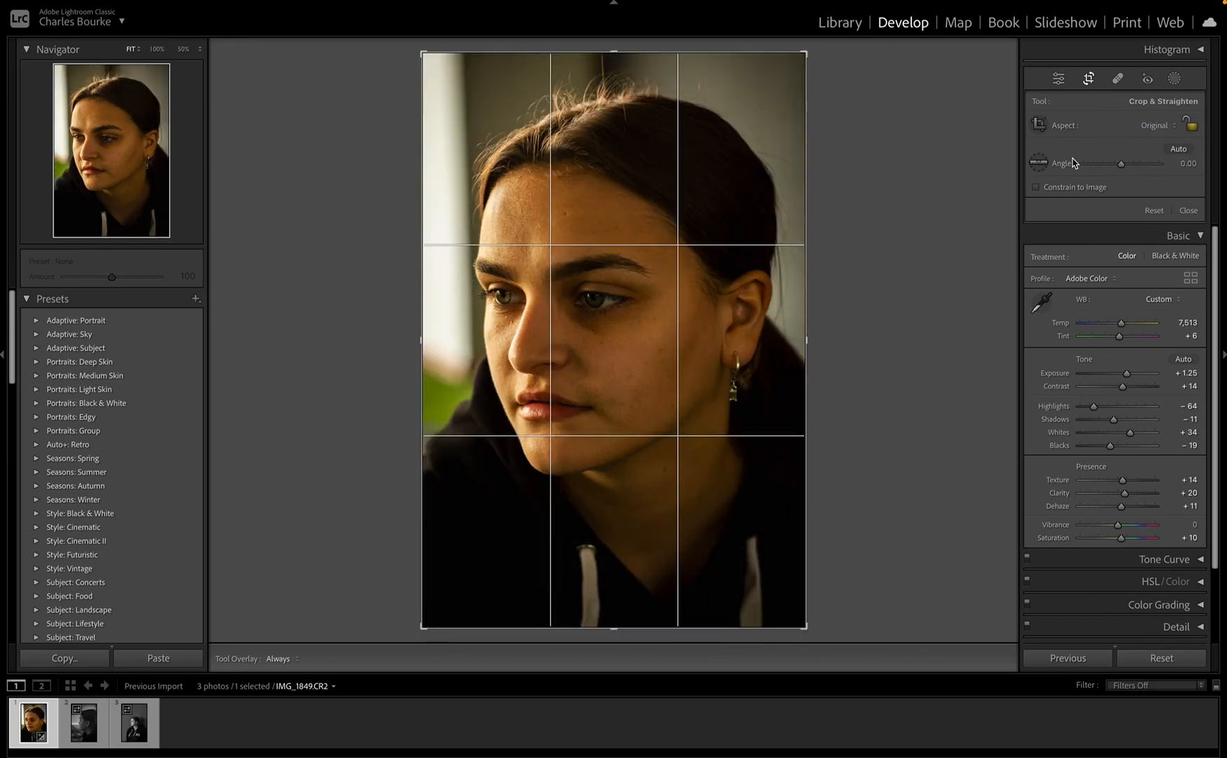
Step: Switch to spot healing, zoom in, and heal a blemish on the cheek under the eye
left_click(1117, 79)
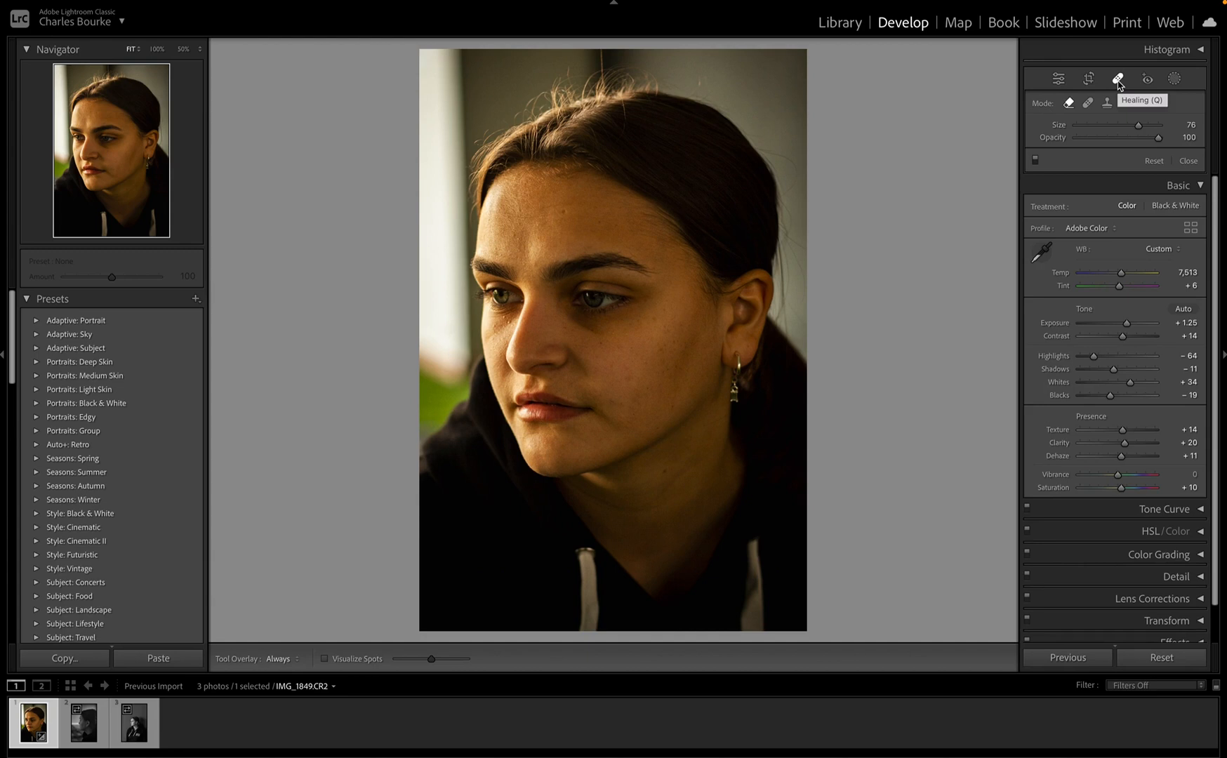
left_click(1184, 185)
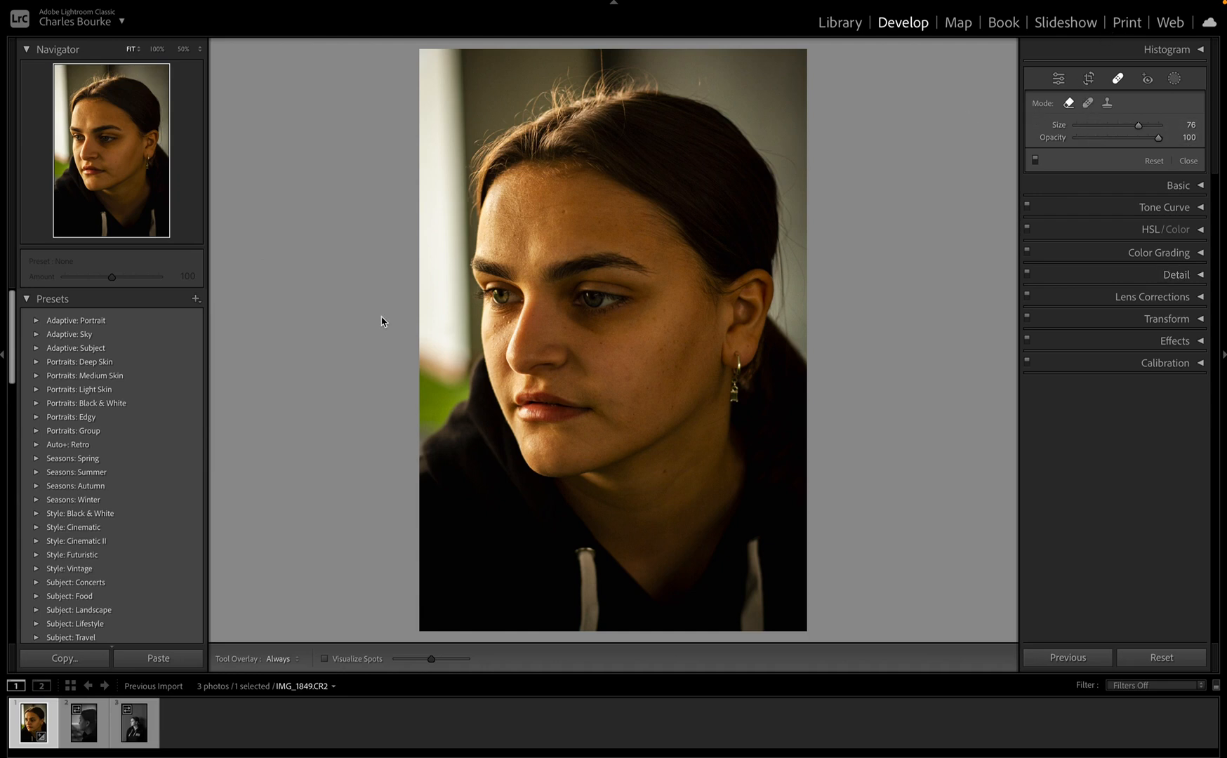
key("z")
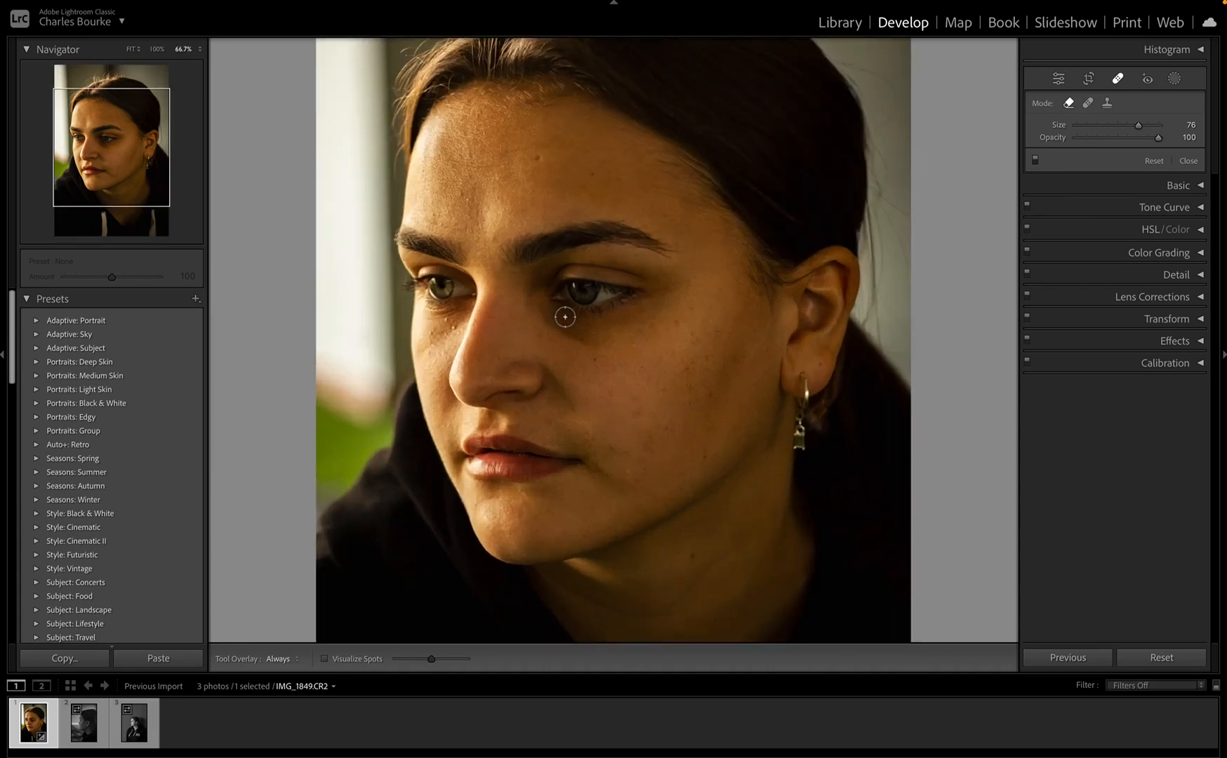
key("ctrl+equal")
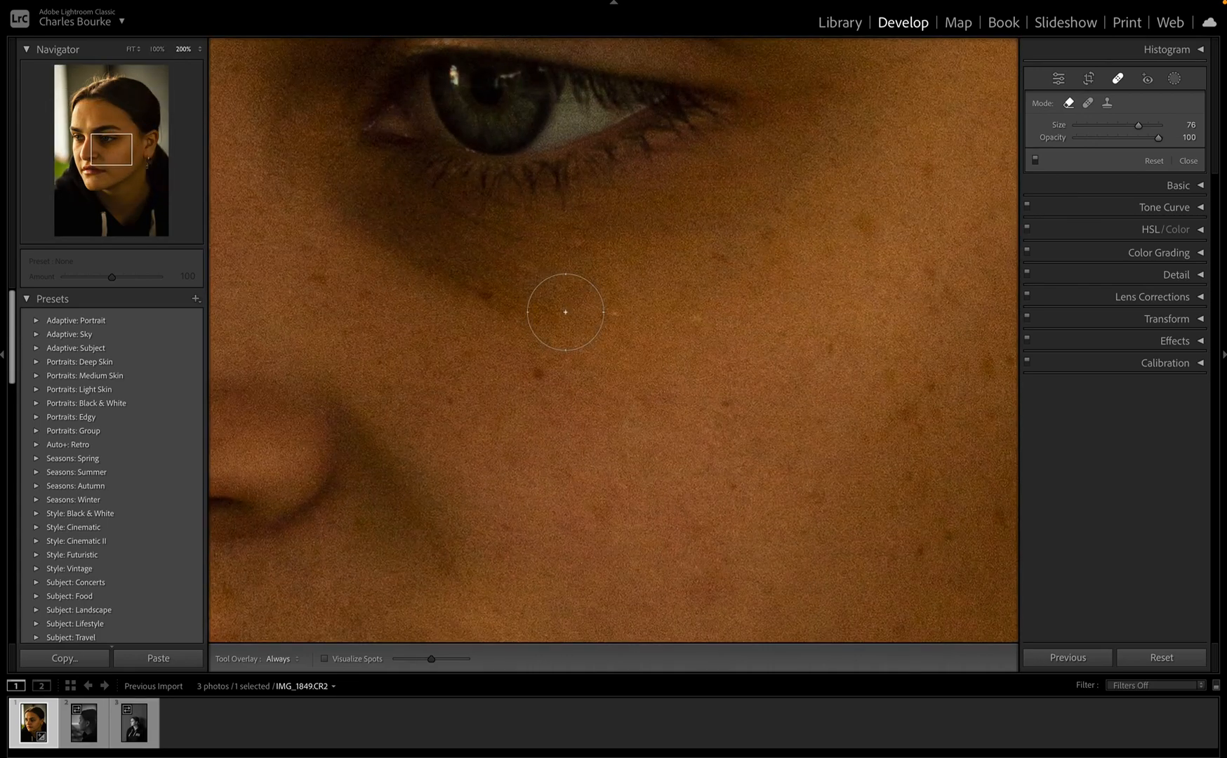
left_click(529, 343)
key("ctrl+minus")
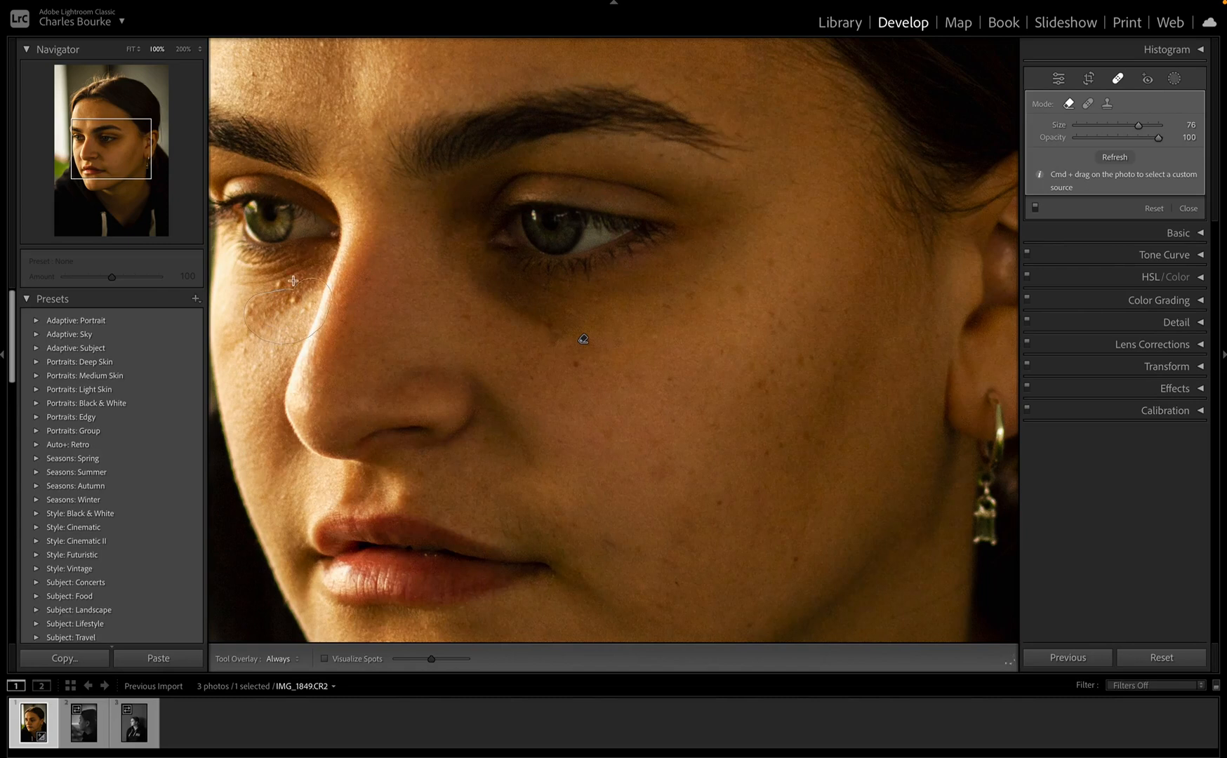
Step: Undo a bad heal stroke, then heal three spots on the cheek beside the nose
left_click_drag(260, 299, 242, 322)
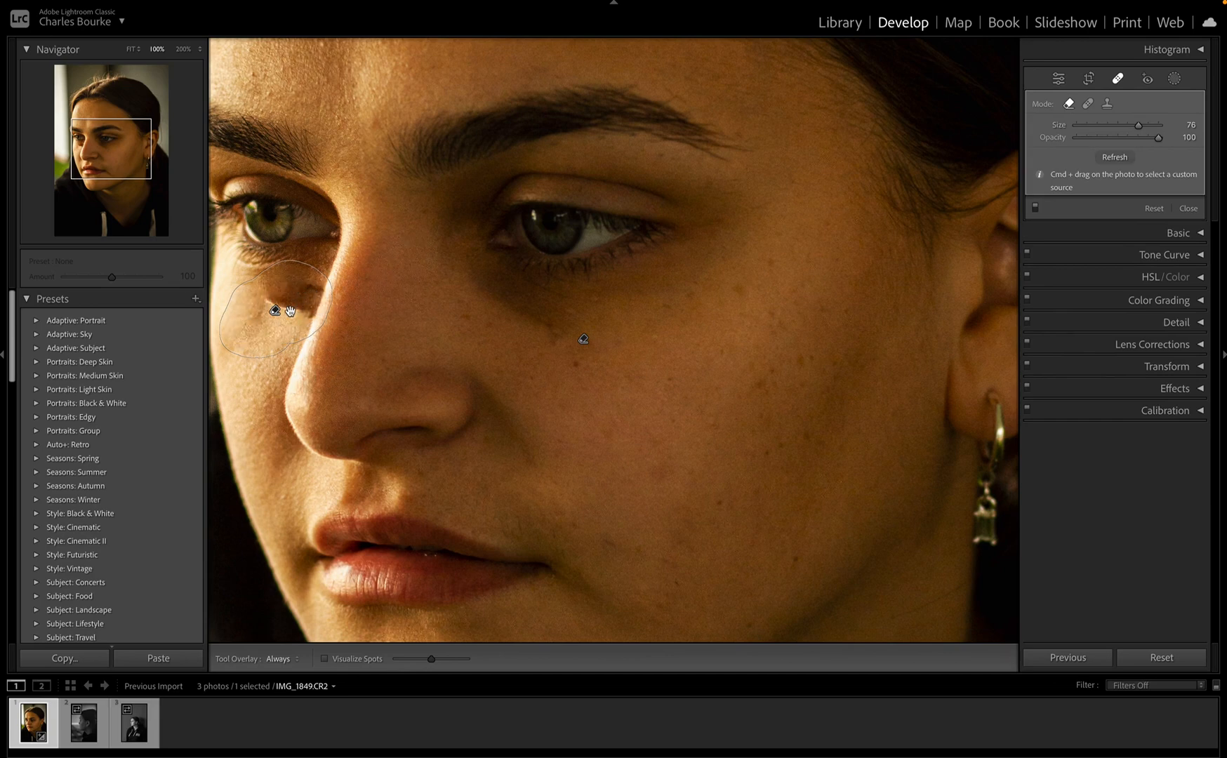
key("super+z")
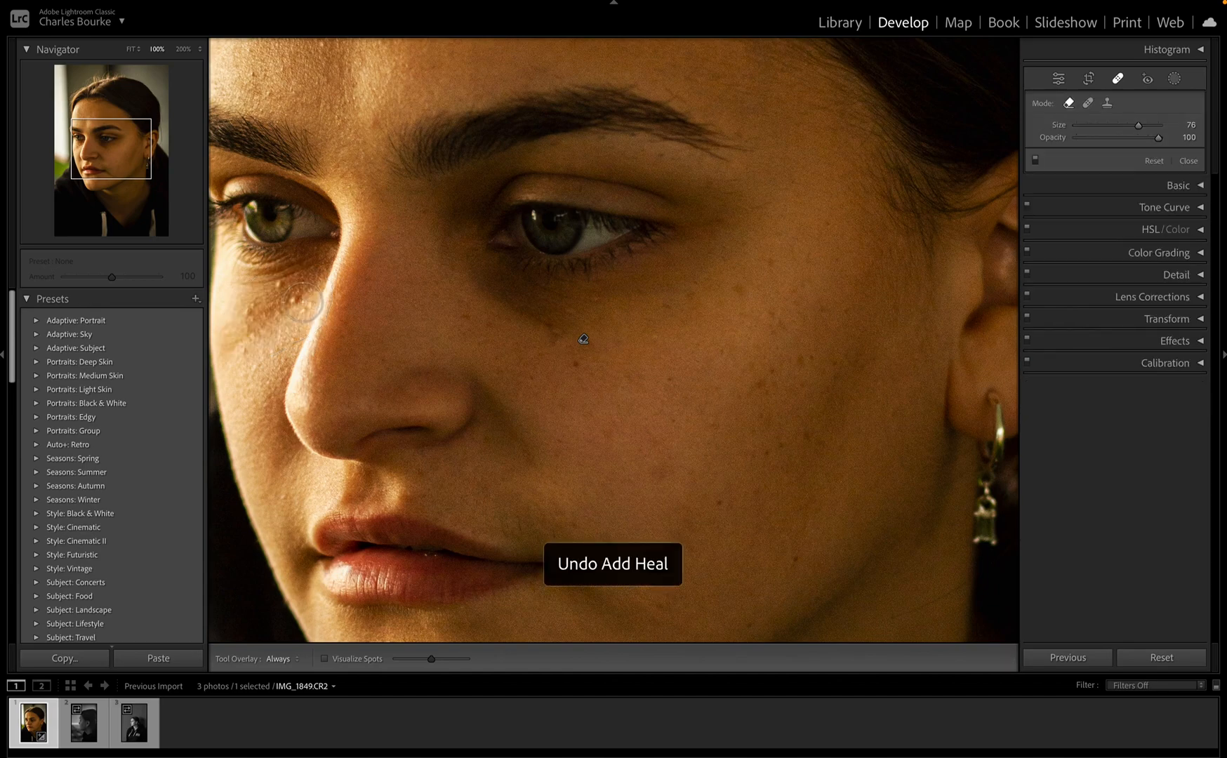
left_click(287, 299)
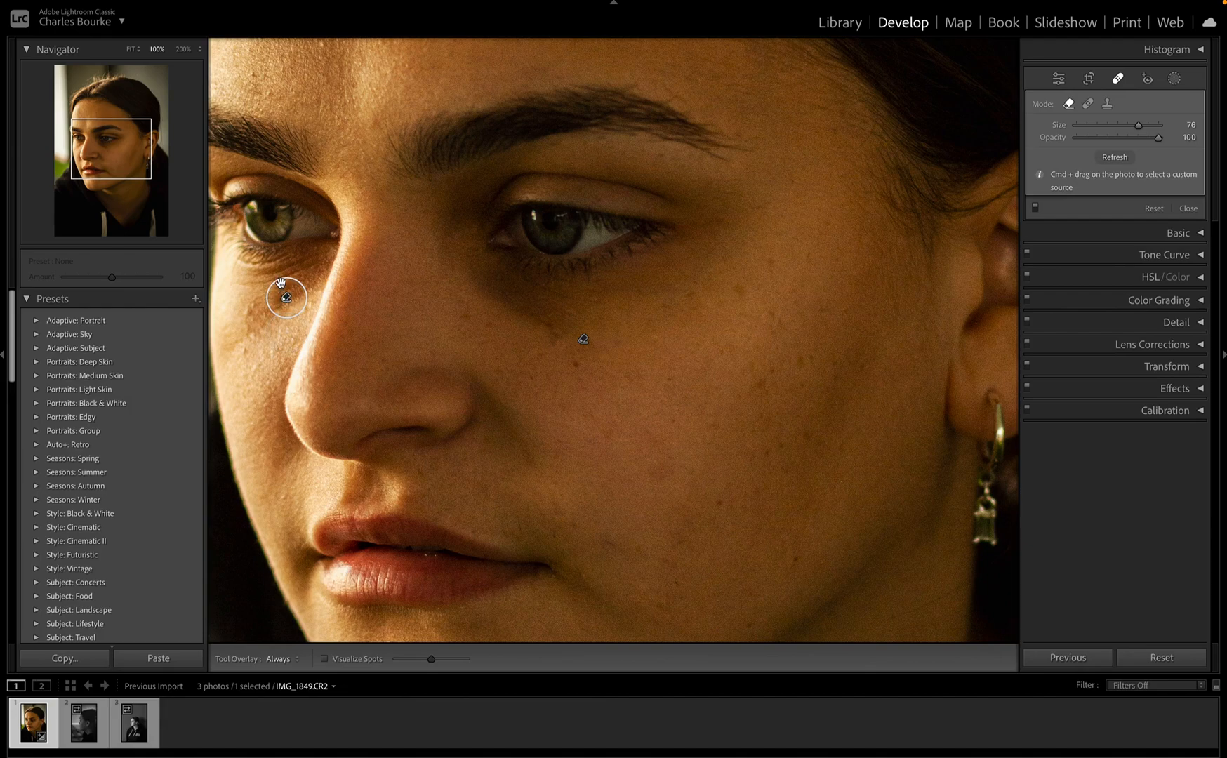
left_click(257, 318)
left_click(307, 313)
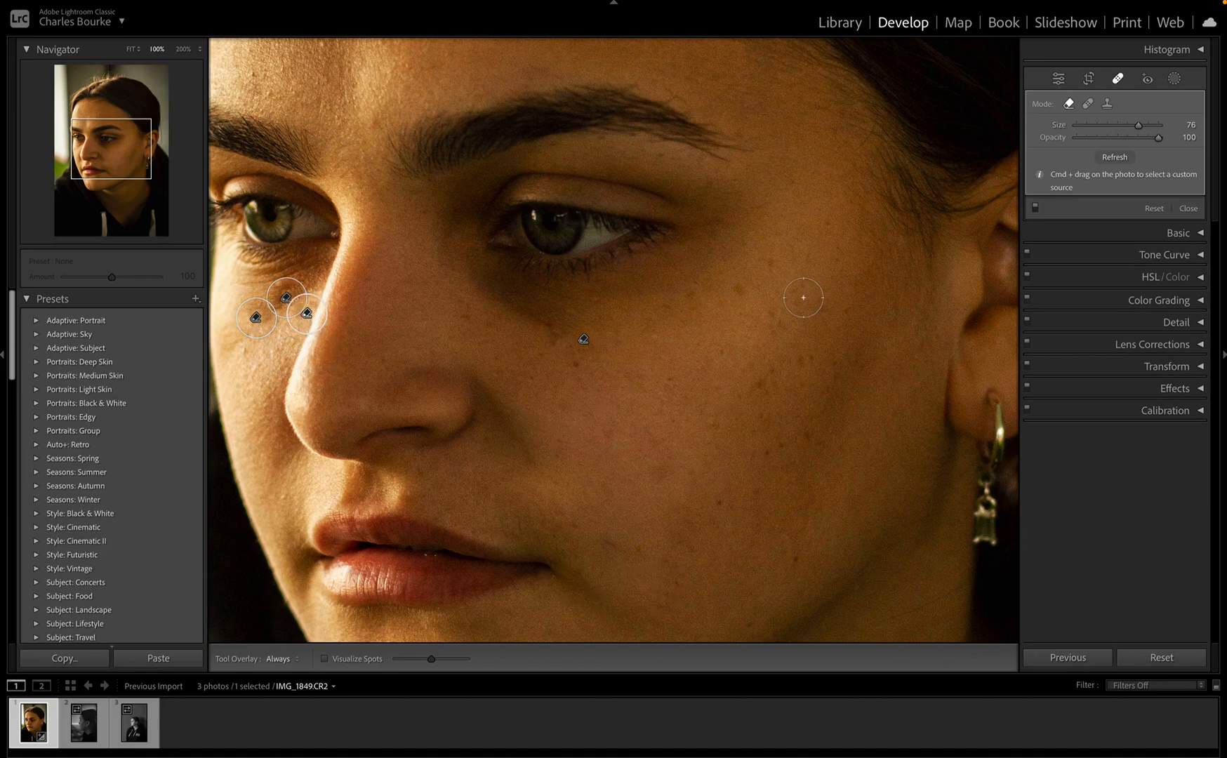
key("super+minus")
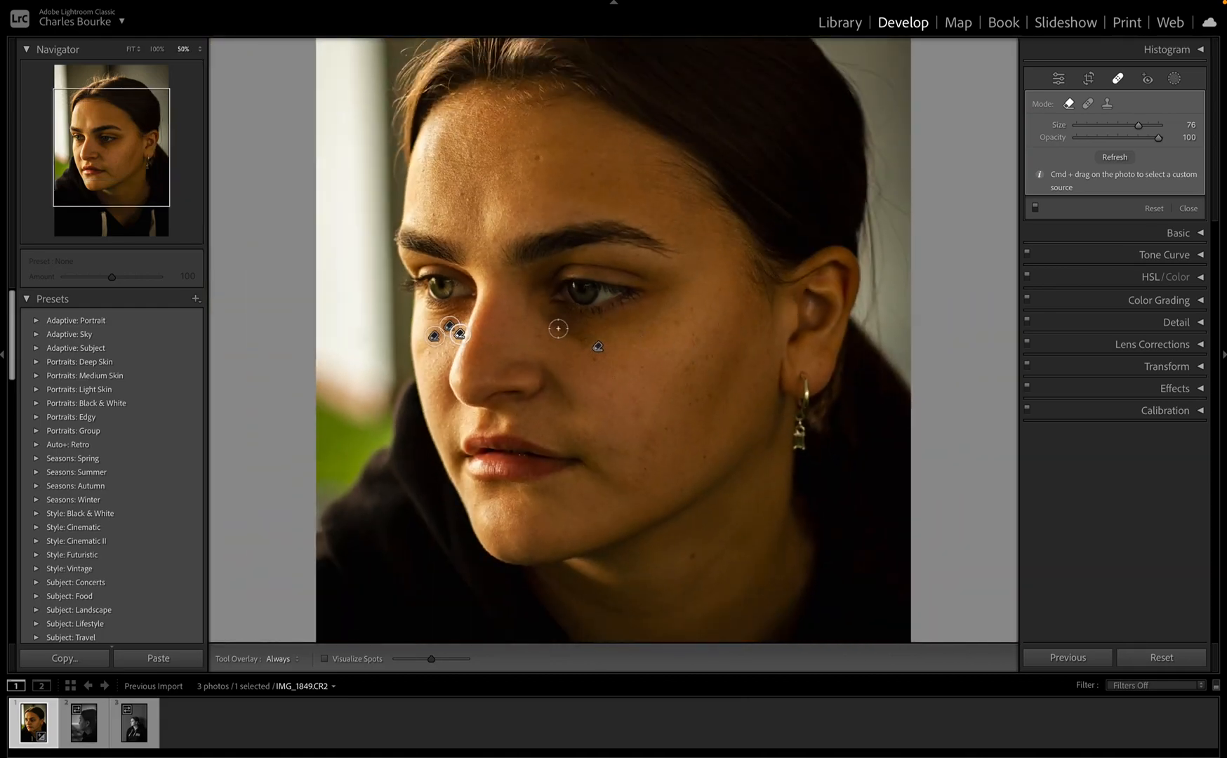
mouse_move(555, 322)
left_mouse_down()
mouse_move(663, 308)
mouse_move(560, 330)
left_mouse_up()
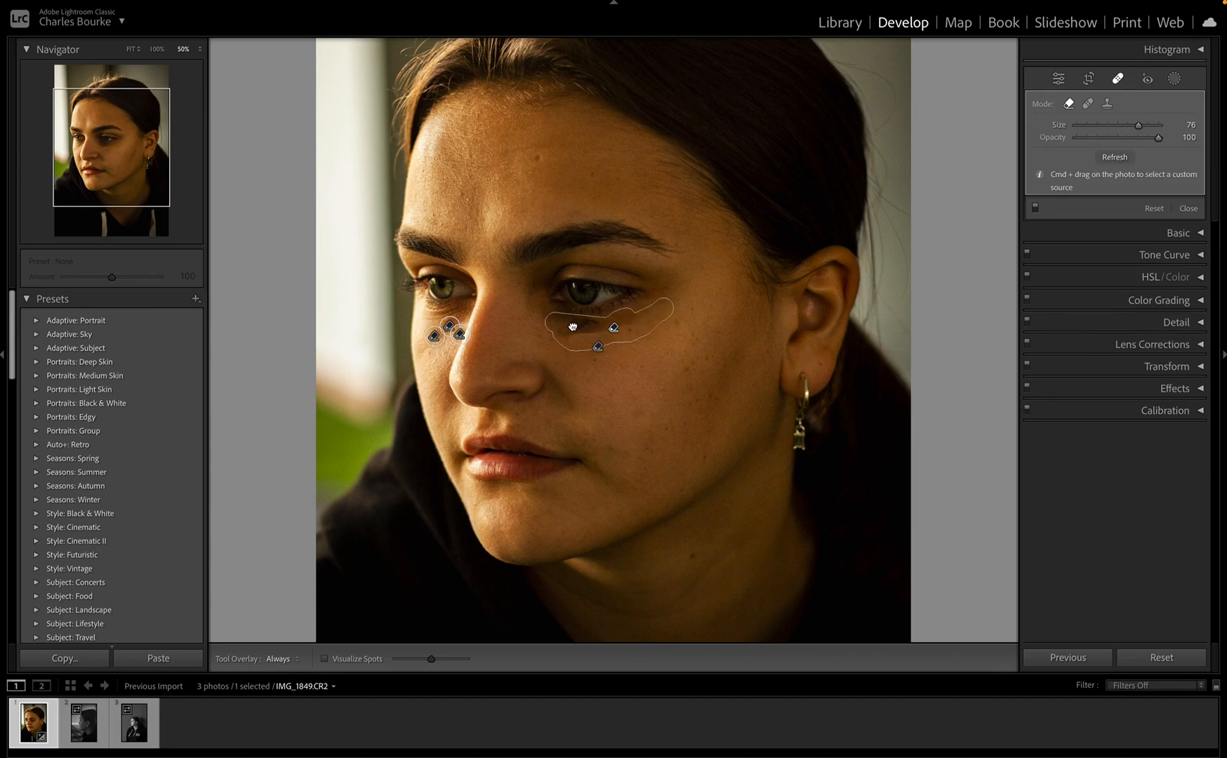
left_click_drag(573, 326, 576, 334)
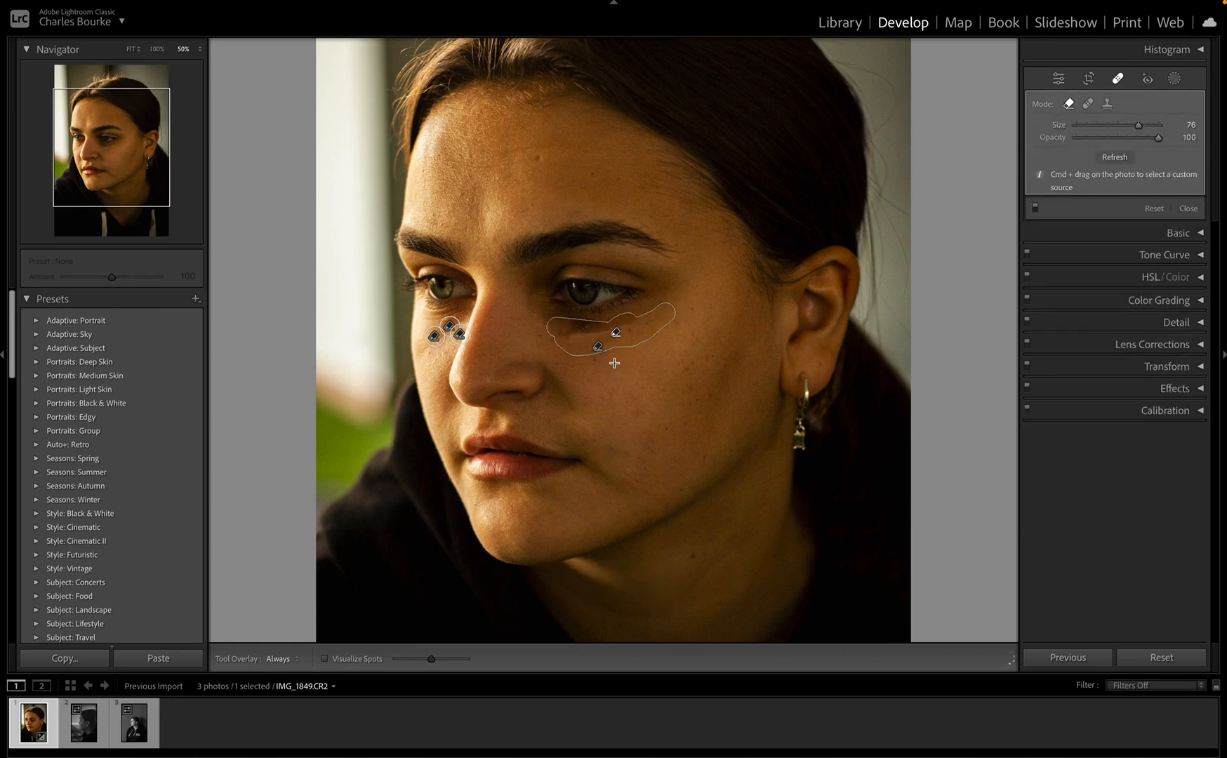
key("super+z")
key("super+z")
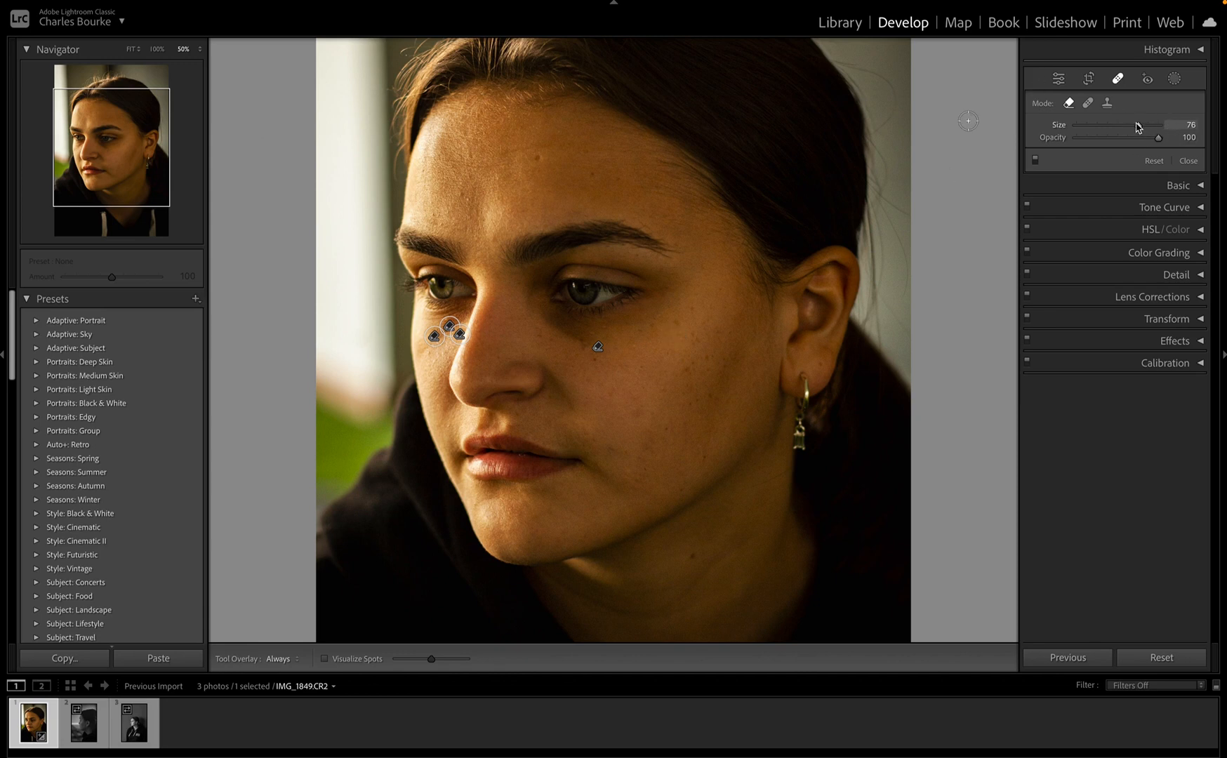
Step: Shrink the spot brush, lower its opacity, and nudge the pill-shaped heal on the cheek
left_click_drag(1137, 127, 1085, 131)
left_click_drag(1158, 137, 1101, 157)
key("super+=")
key("super+=")
key("super+=")
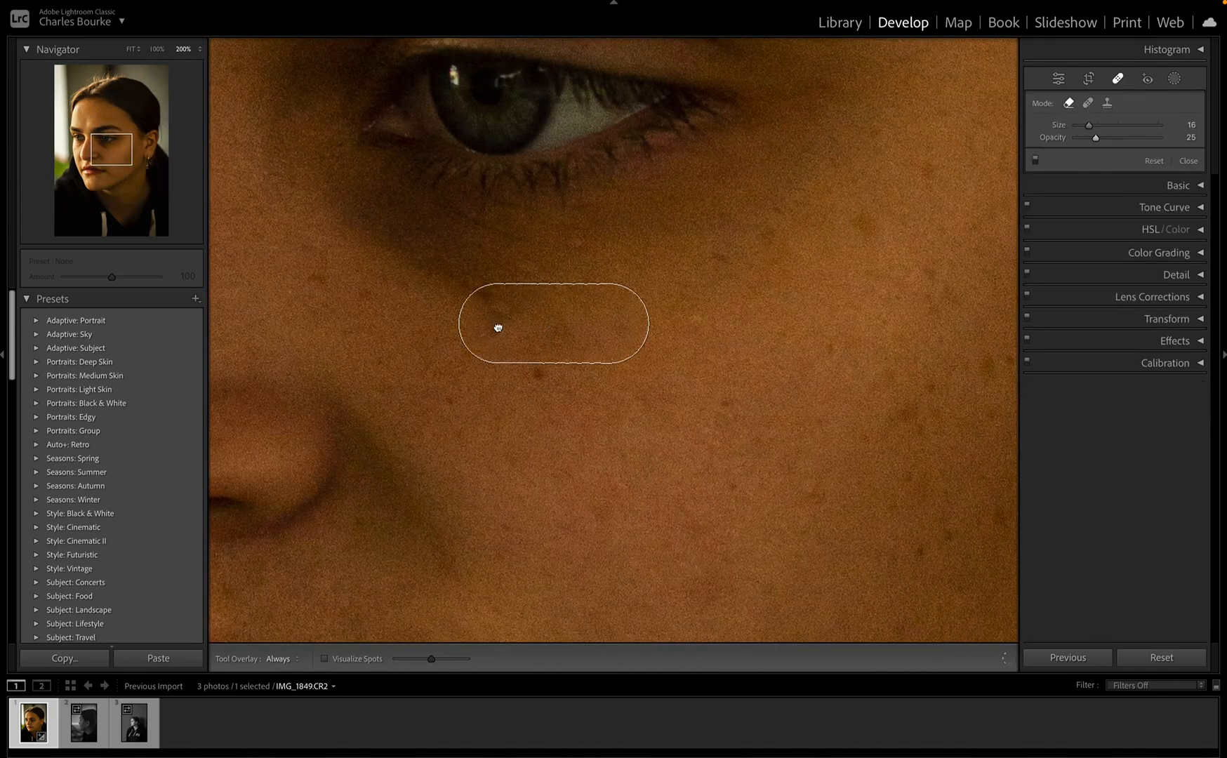
left_click_drag(498, 327, 498, 332)
left_click(480, 299)
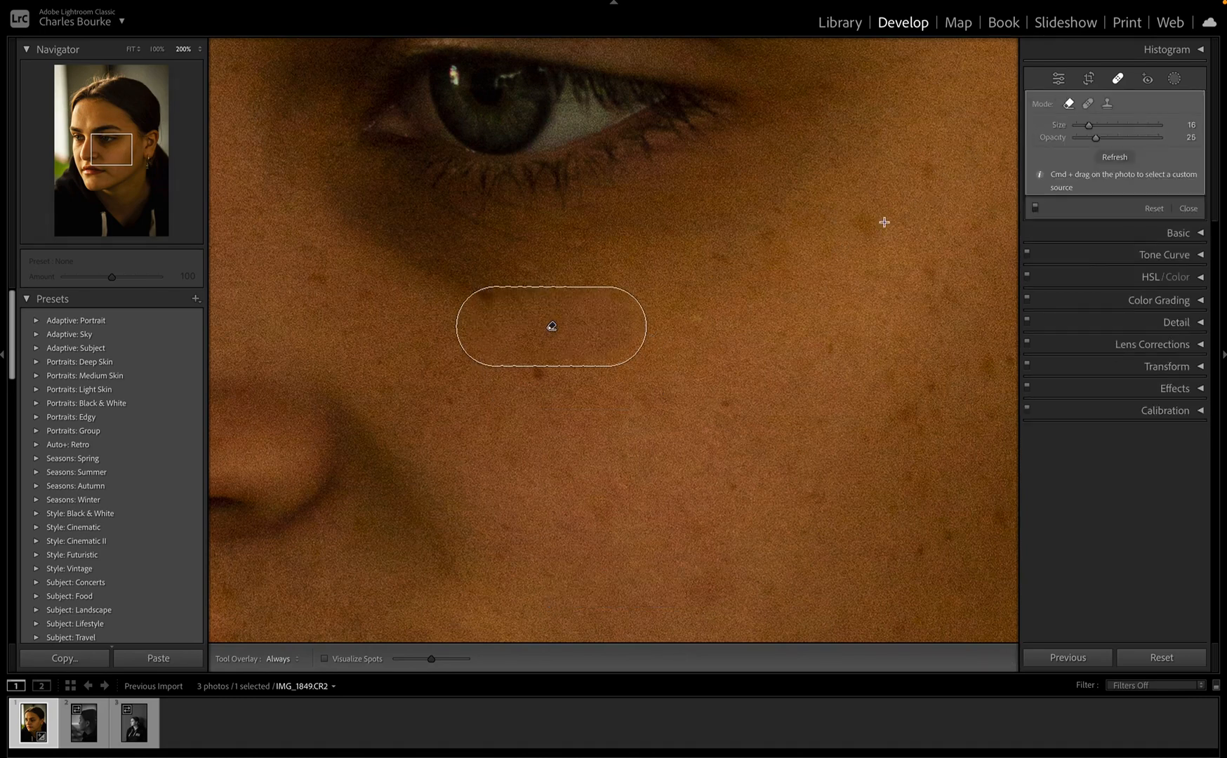
Step: Heal small cheek blemishes and paint a soft heal stroke under the eye
left_click_drag(884, 222, 825, 214)
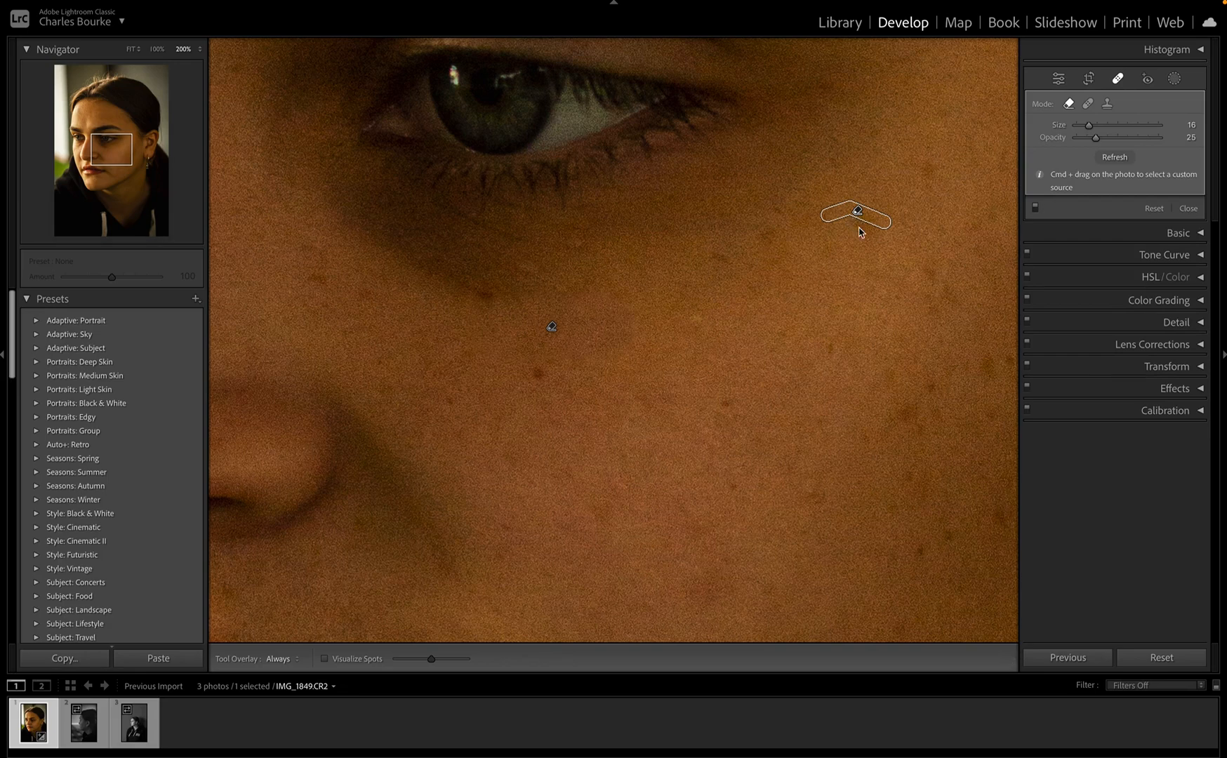
left_click(856, 226)
mouse_move(367, 189)
left_mouse_down()
mouse_move(563, 241)
mouse_move(428, 238)
mouse_move(460, 280)
mouse_move(515, 274)
mouse_move(386, 226)
mouse_move(477, 245)
mouse_move(408, 211)
mouse_move(495, 233)
mouse_move(351, 192)
mouse_move(415, 254)
mouse_move(365, 210)
mouse_move(438, 250)
mouse_move(566, 239)
mouse_move(575, 225)
mouse_move(520, 232)
mouse_move(616, 214)
mouse_move(574, 244)
mouse_move(600, 255)
mouse_move(487, 280)
mouse_move(570, 288)
mouse_move(644, 247)
mouse_move(608, 251)
mouse_move(620, 223)
left_mouse_up()
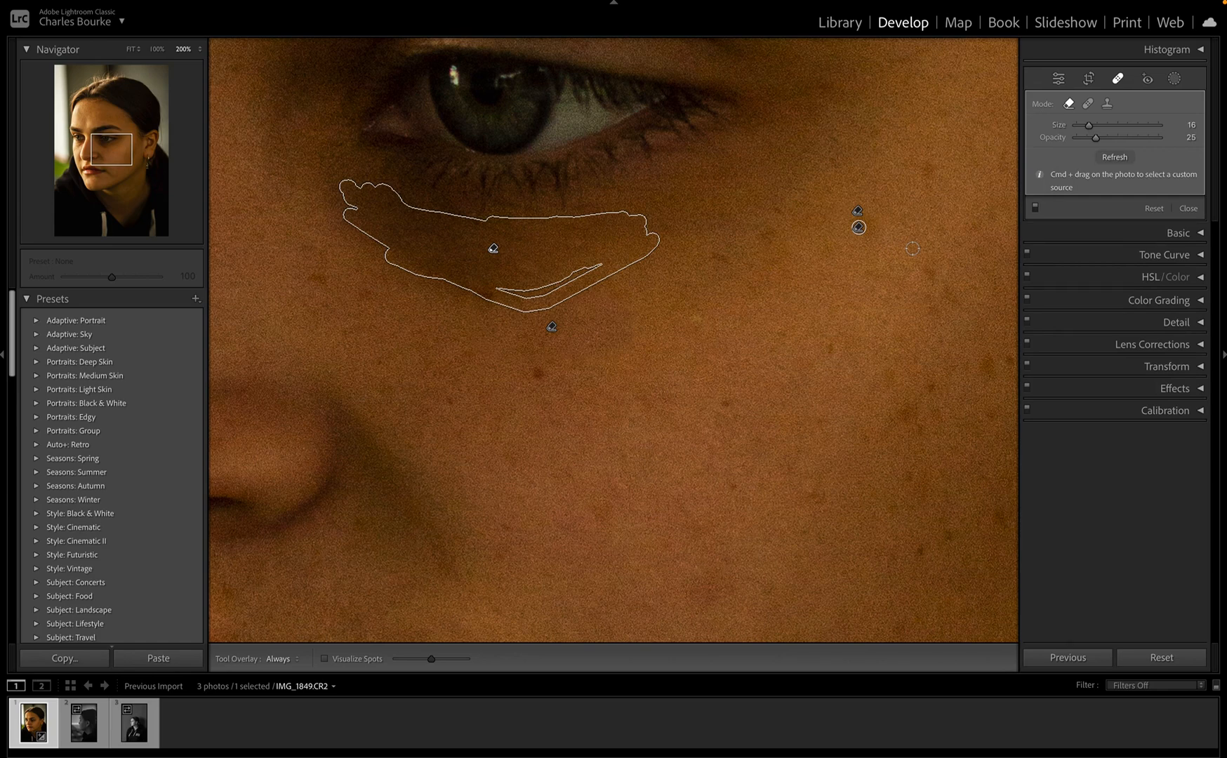
Step: Return to Spot Removal in Heal mode, add feathering, and select the existing under-eye and cheek spots
left_click(1149, 80)
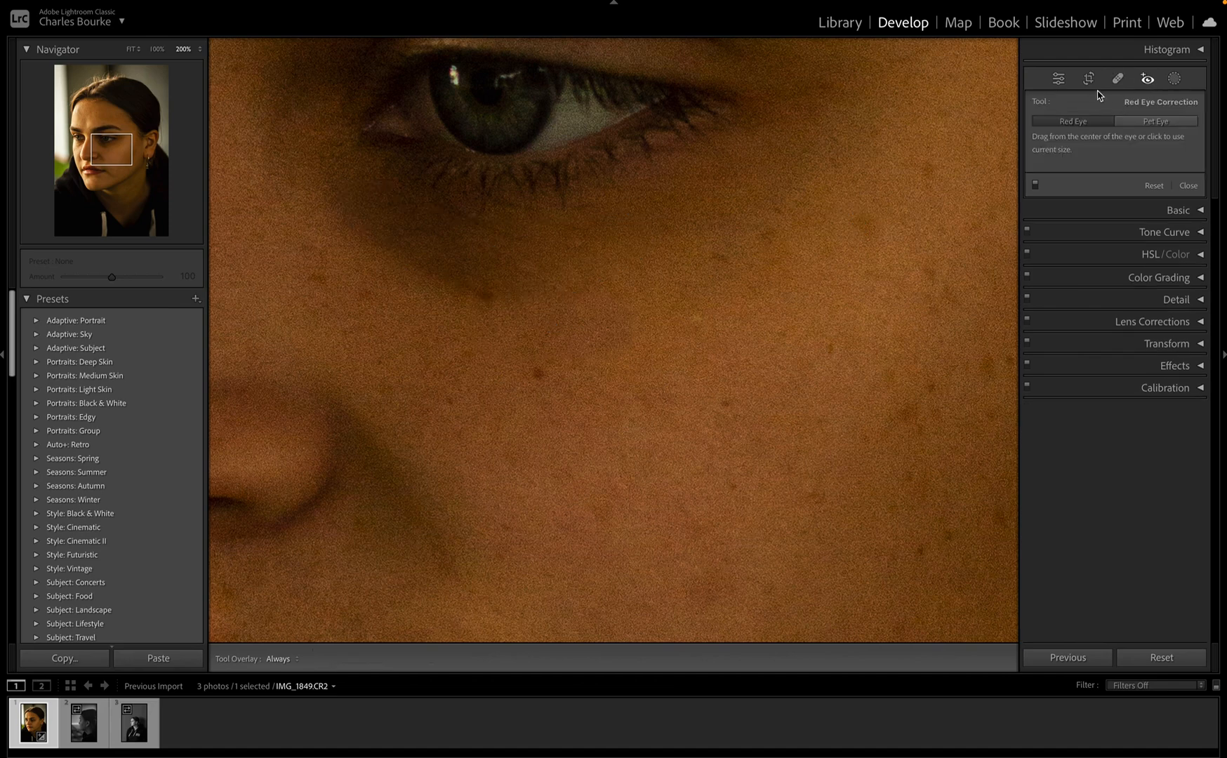
left_click(1118, 79)
left_click(1088, 104)
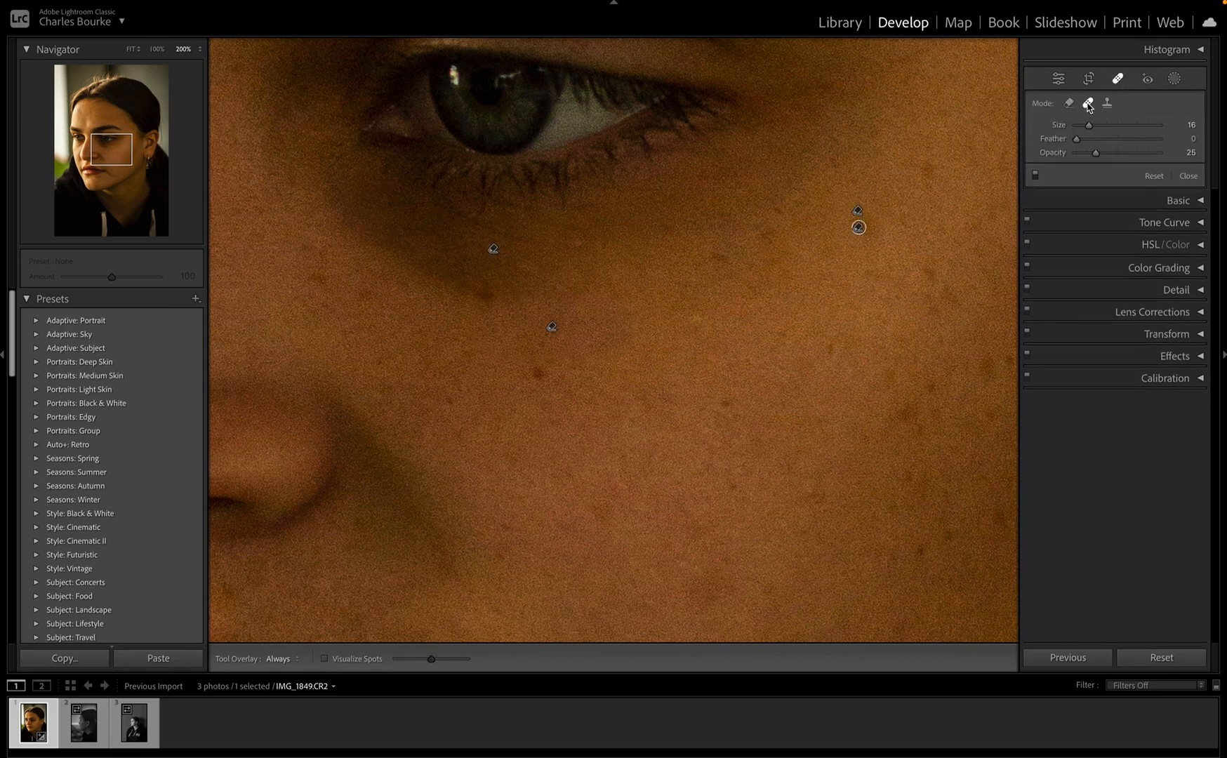
mouse_move(1079, 139)
left_mouse_down()
mouse_move(1111, 142)
mouse_move(1093, 142)
left_mouse_up()
left_click(419, 248)
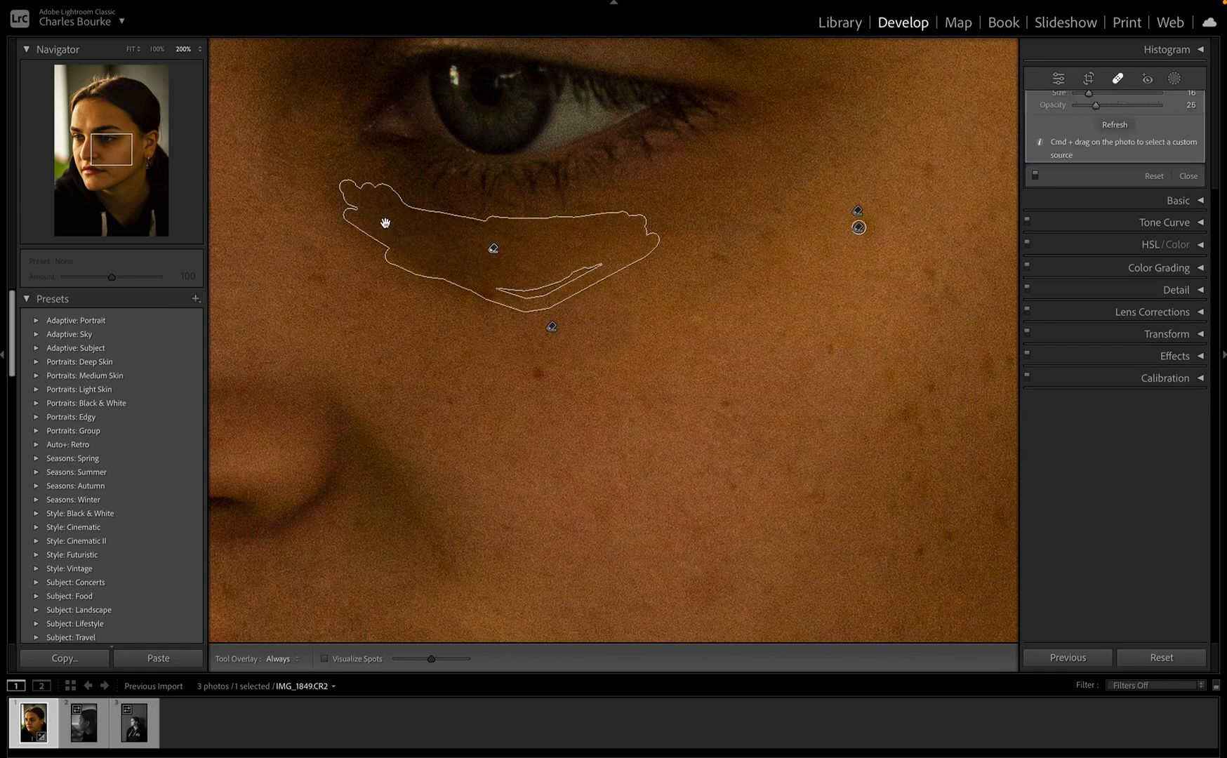
left_click(487, 301)
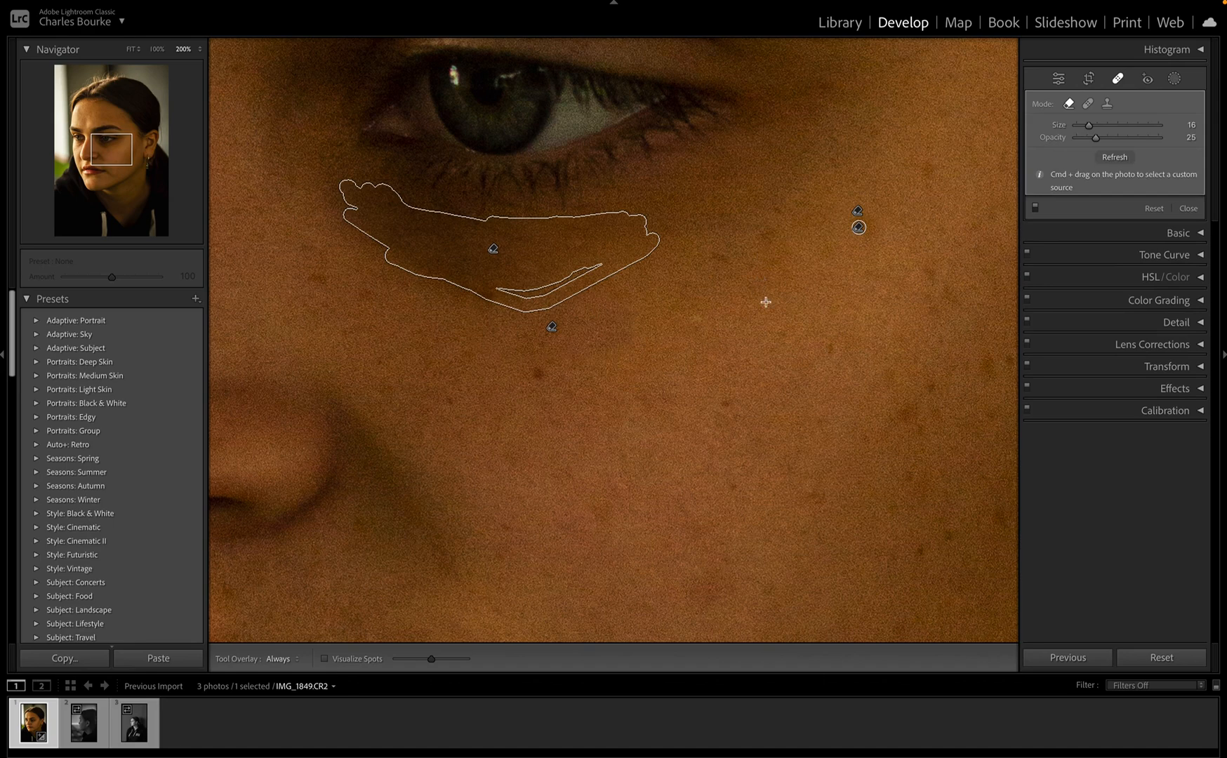
Step: Remove a right-cheek blemish, place a Heal spot on another, and review the spots
left_click_drag(828, 305, 760, 282)
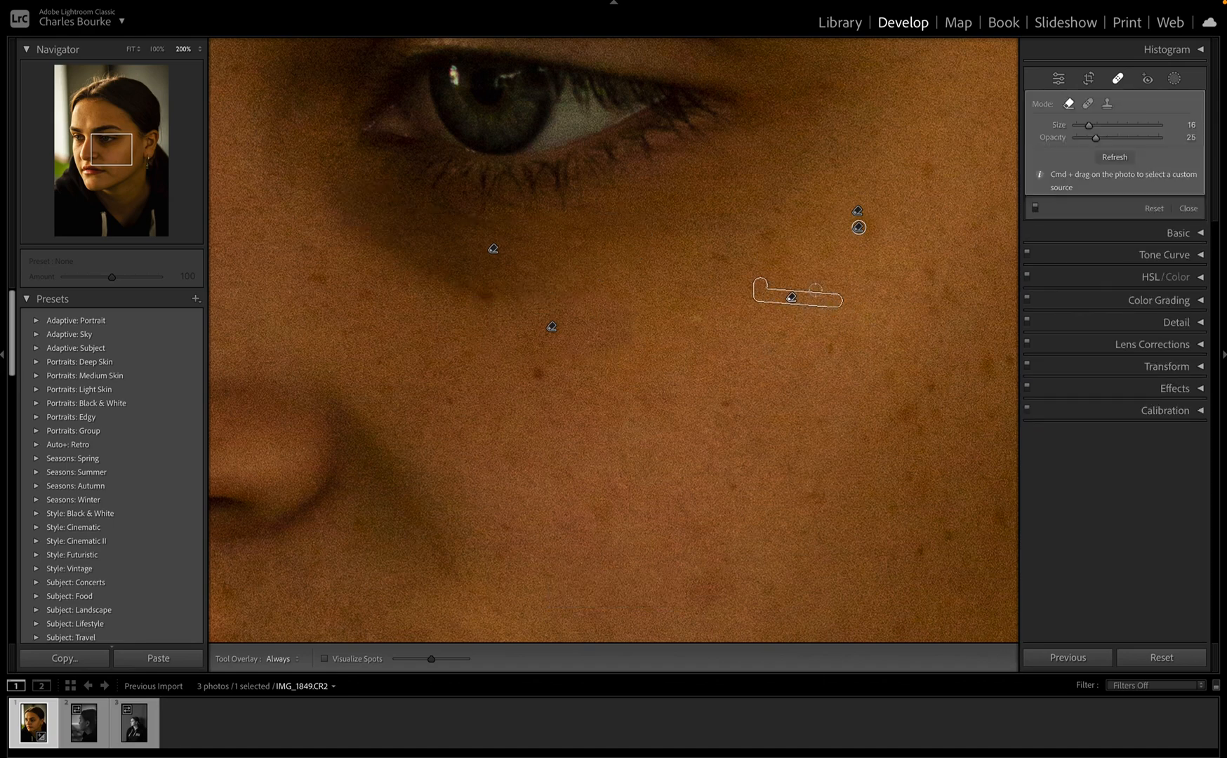
left_click(1086, 105)
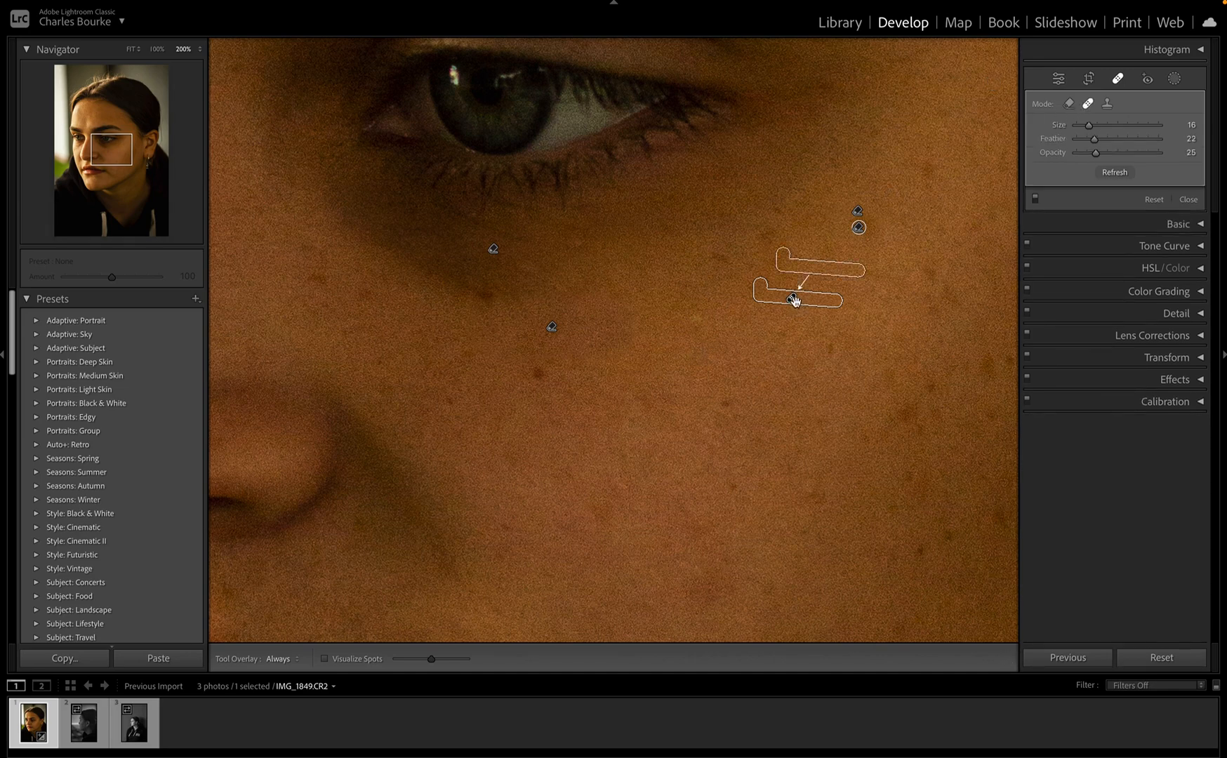
left_click(808, 237)
left_click(550, 273)
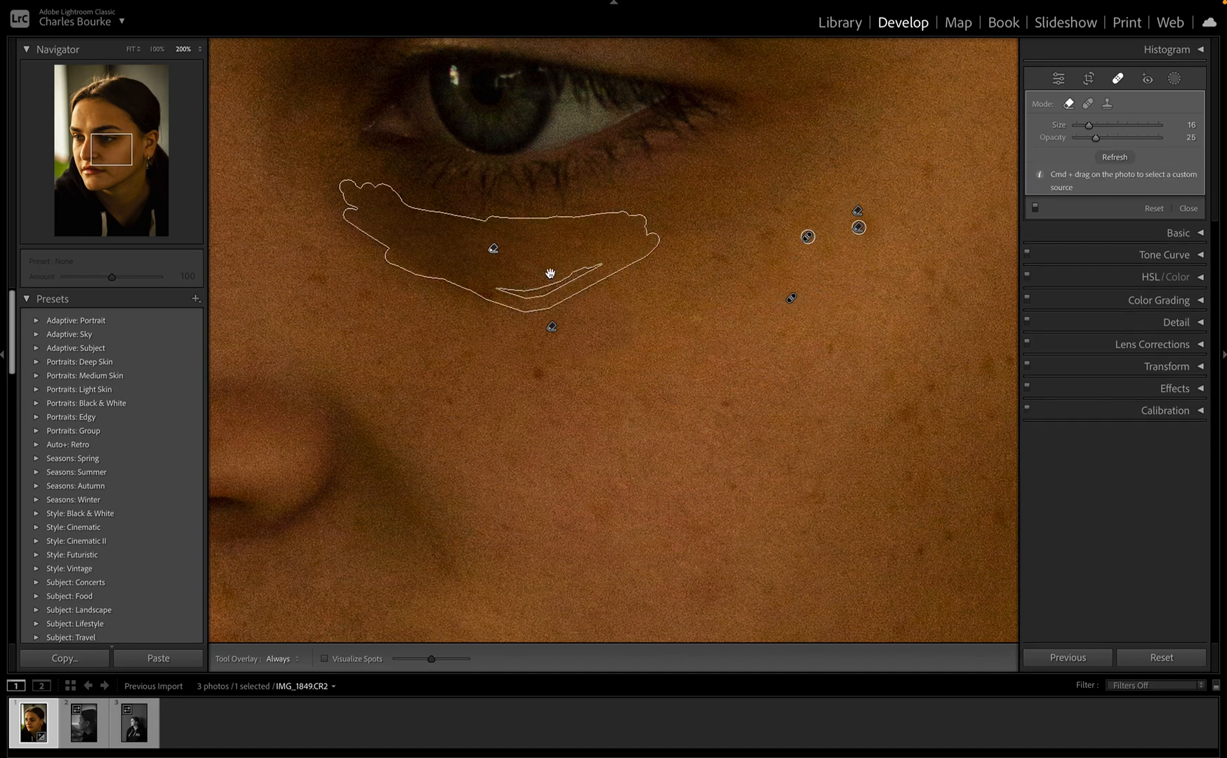
left_click(552, 314)
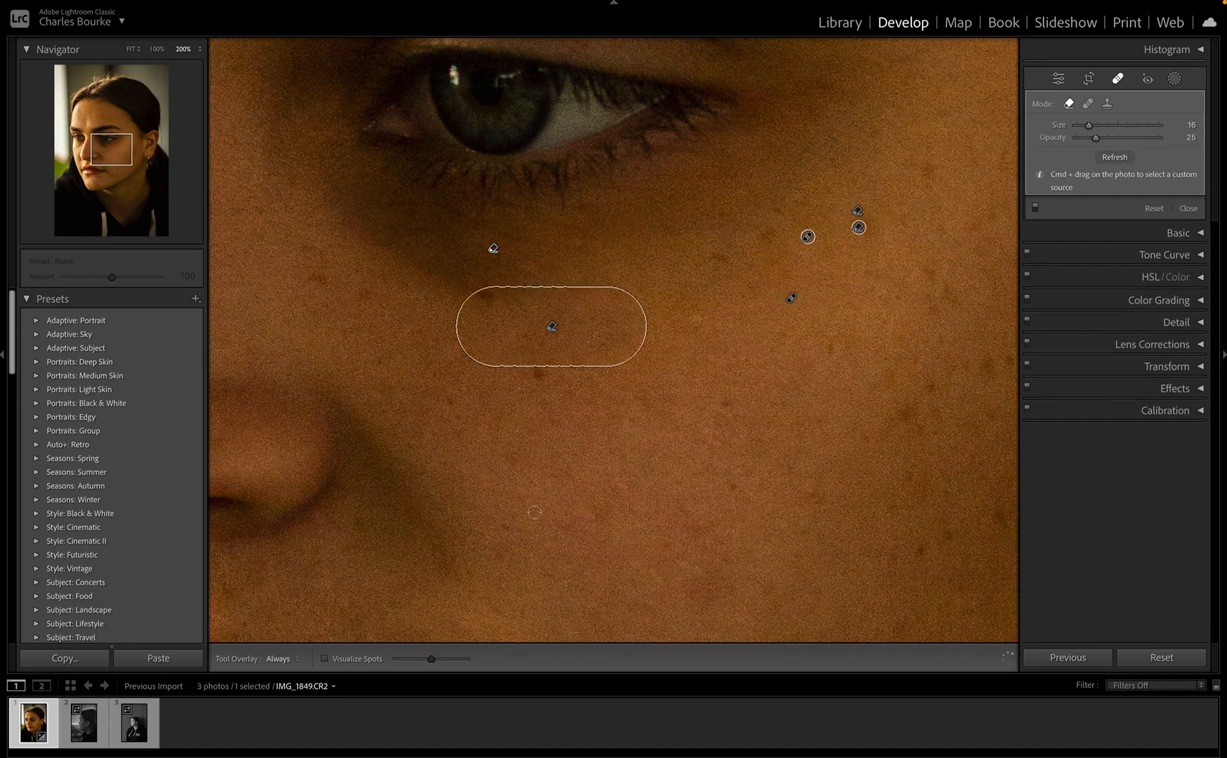
Step: Try Red Eye correction on the eye twice, dismissing each 'Unable to find red eye' alert
left_click(1148, 79)
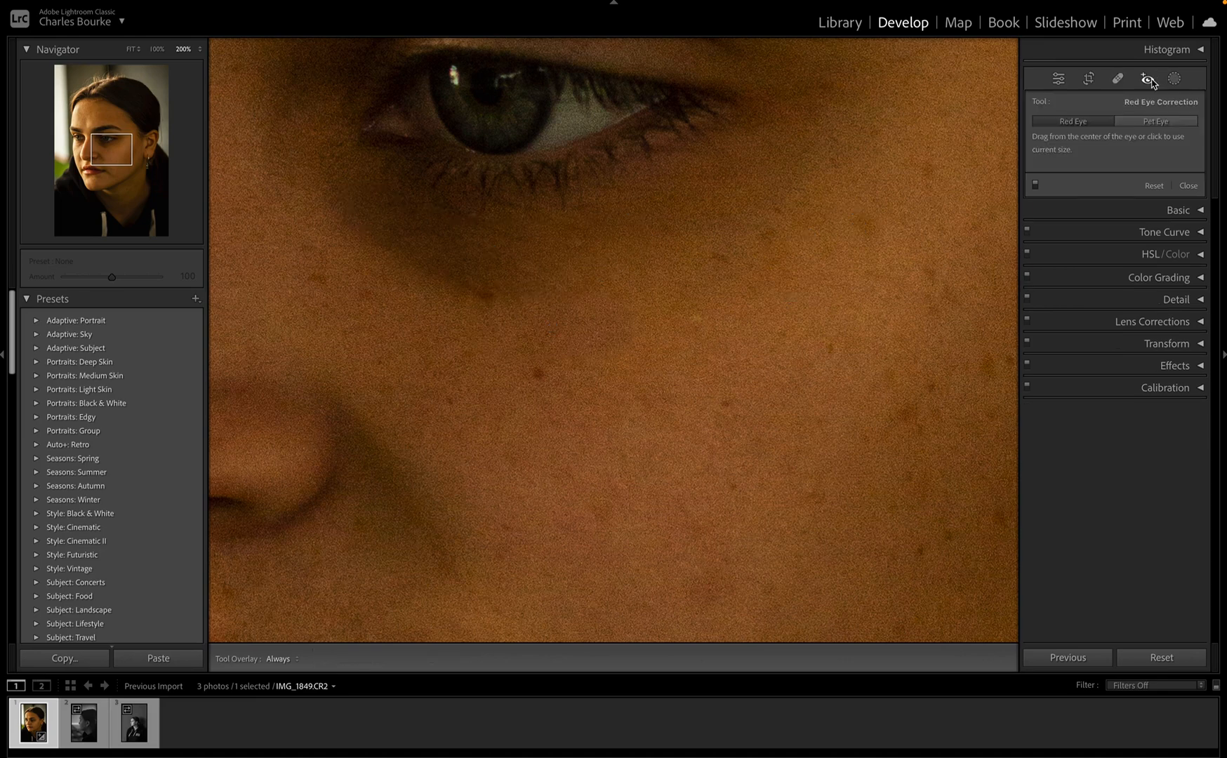
left_click(1130, 122)
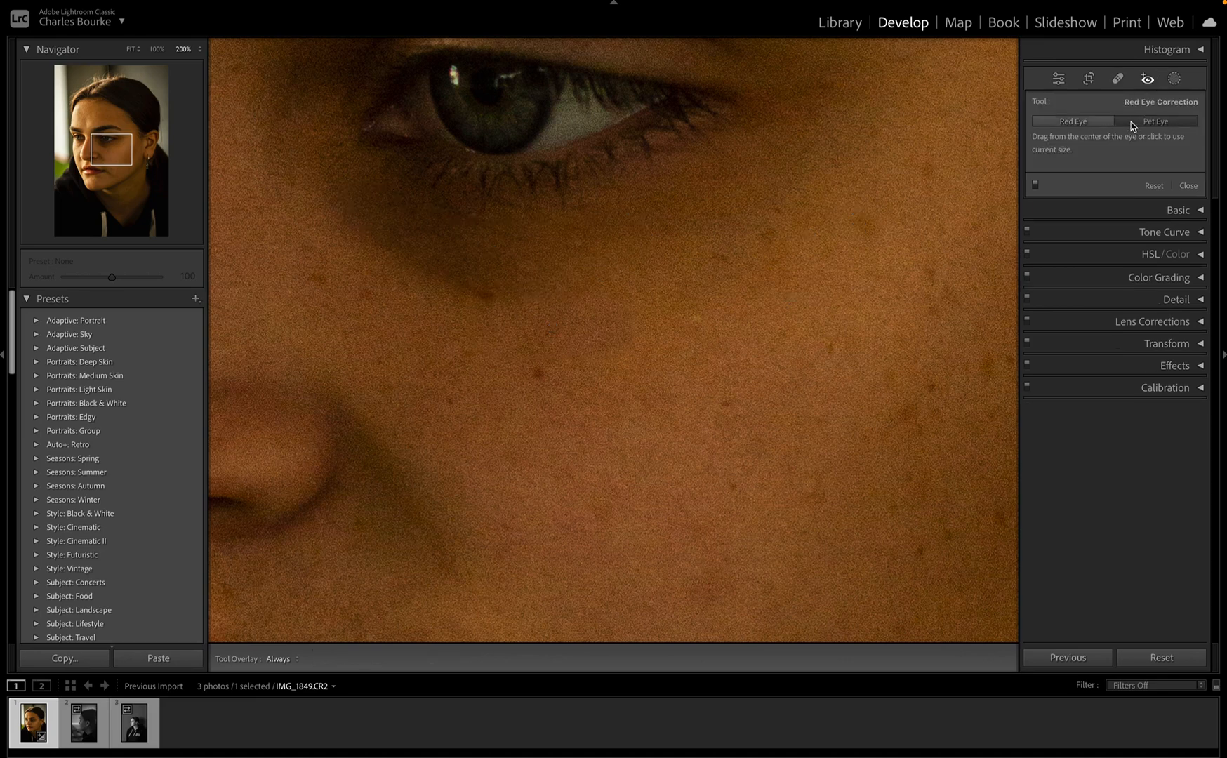
left_click(1081, 119)
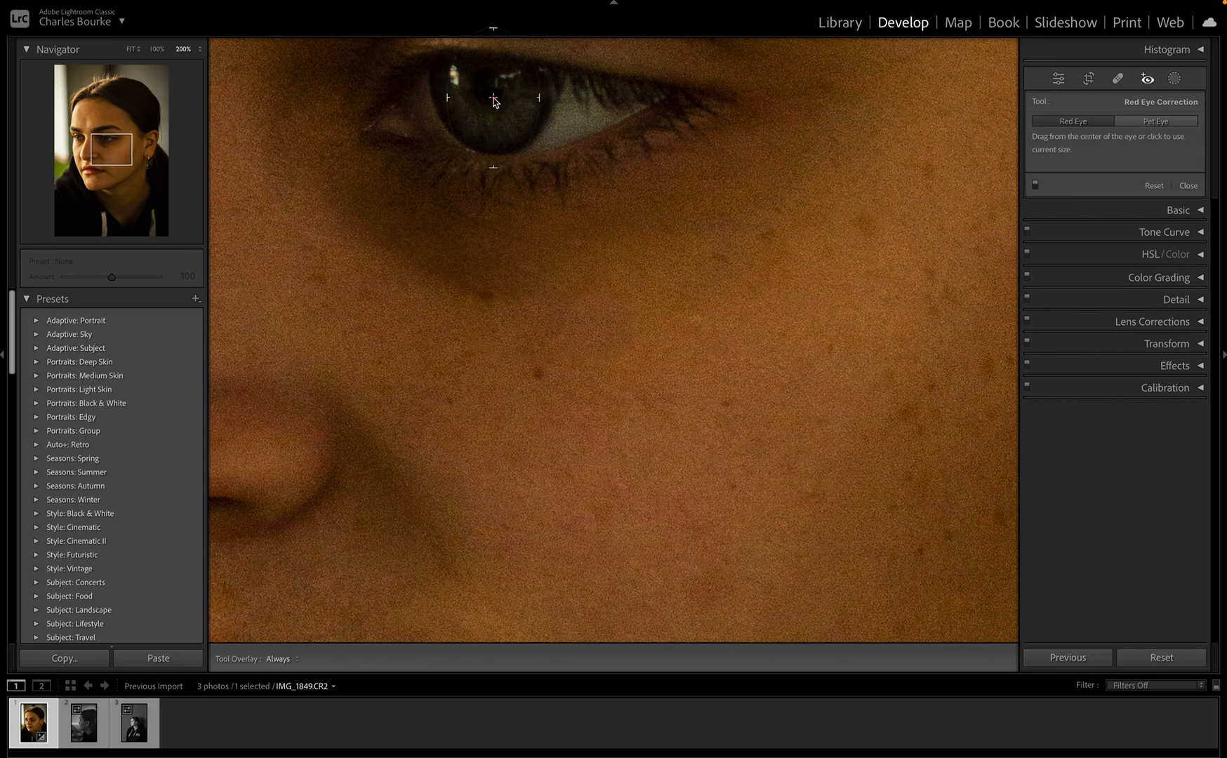
left_click(493, 100)
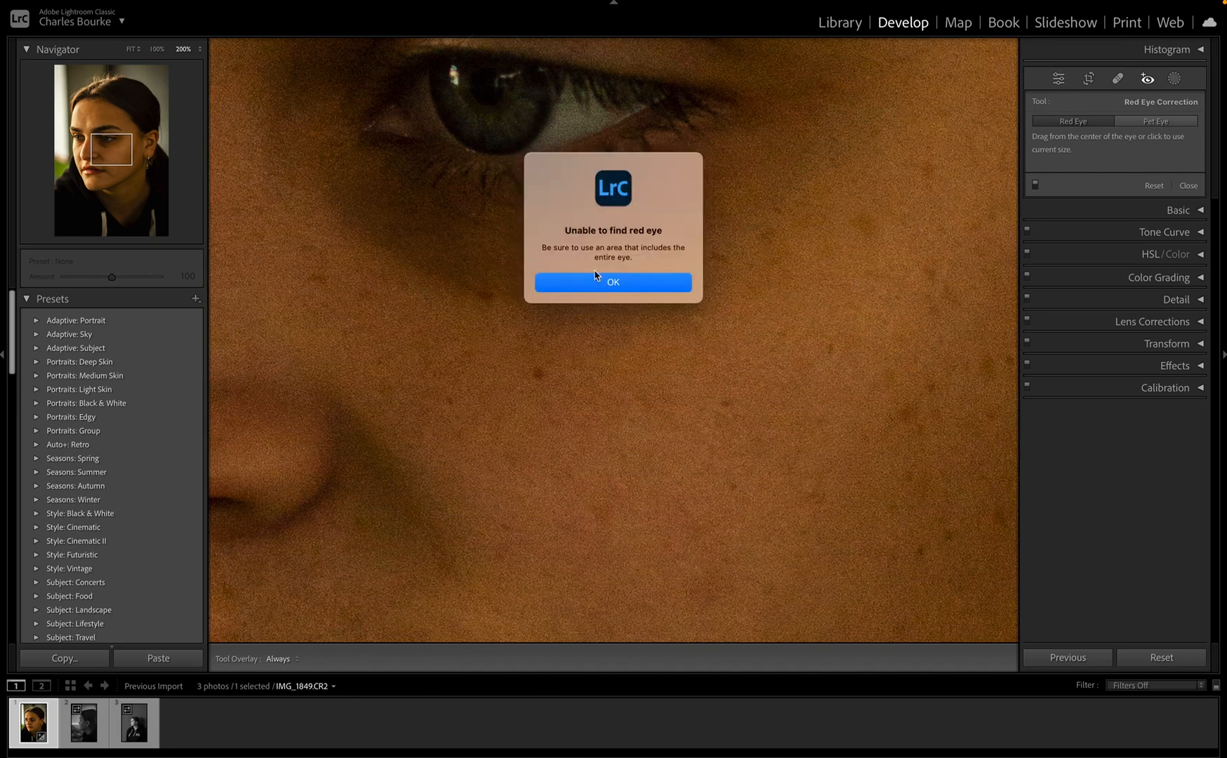
left_click(635, 285)
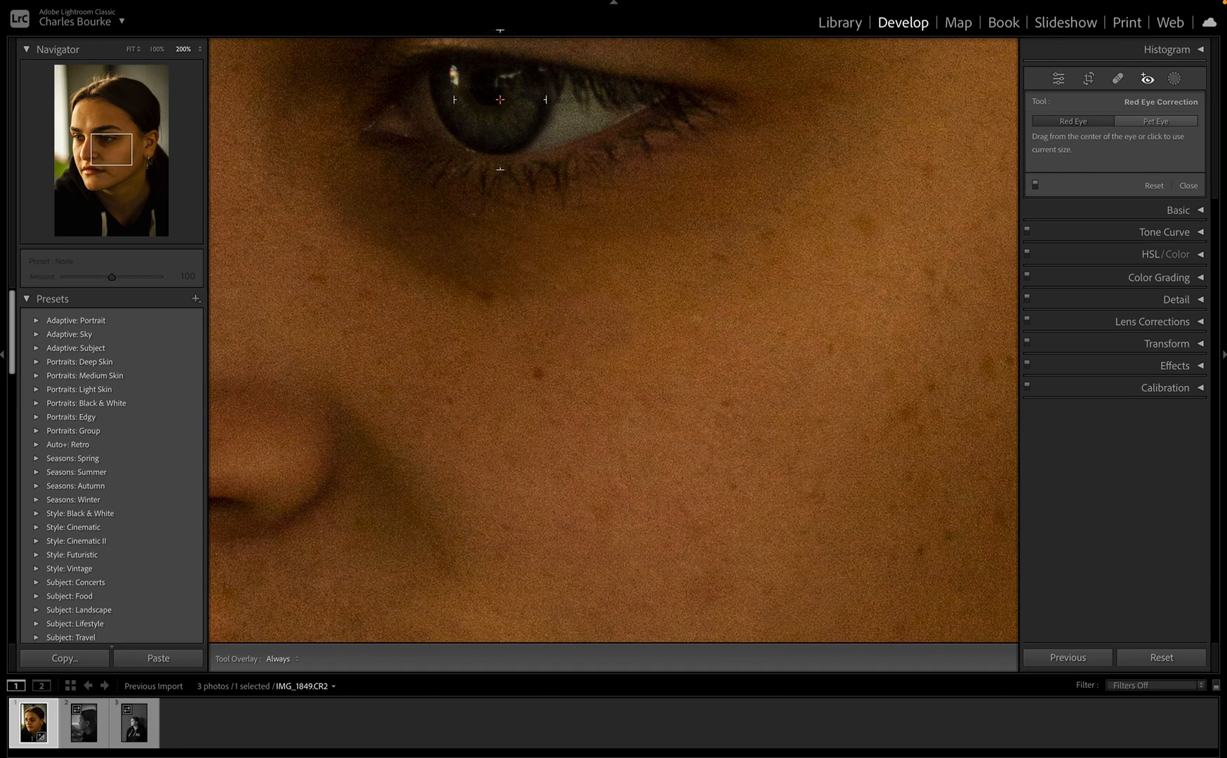
left_click_drag(496, 101, 438, 153)
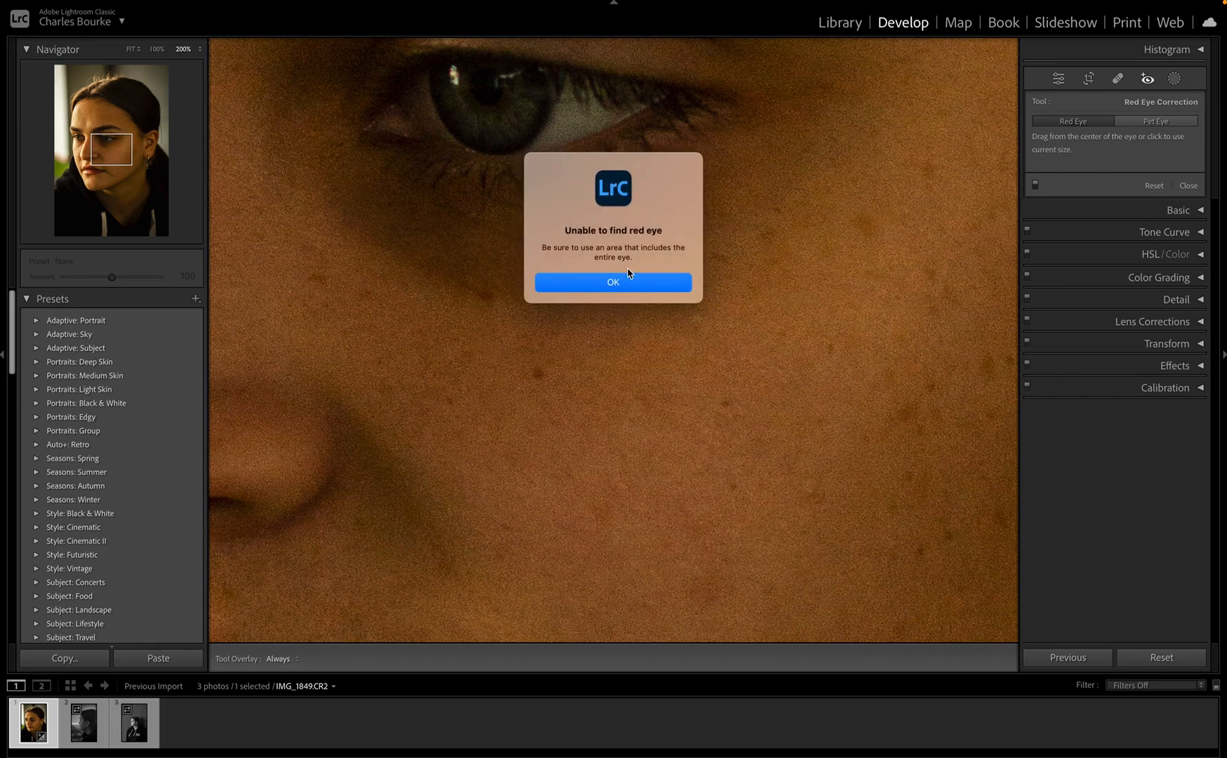
left_click(620, 288)
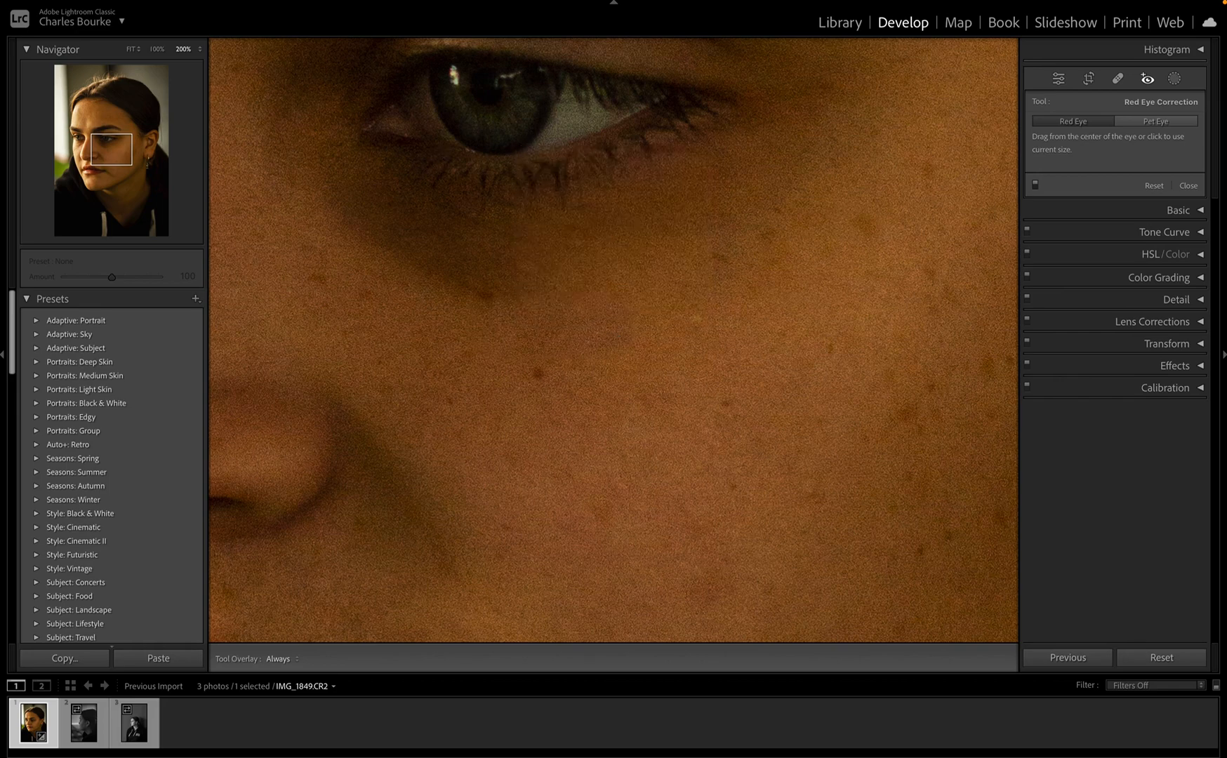
left_click(1175, 80)
Step: Zoom out, switch to the profile portrait in the filmstrip, and add a Sky mask
key("ctrl+minus")
key("ctrl+minus")
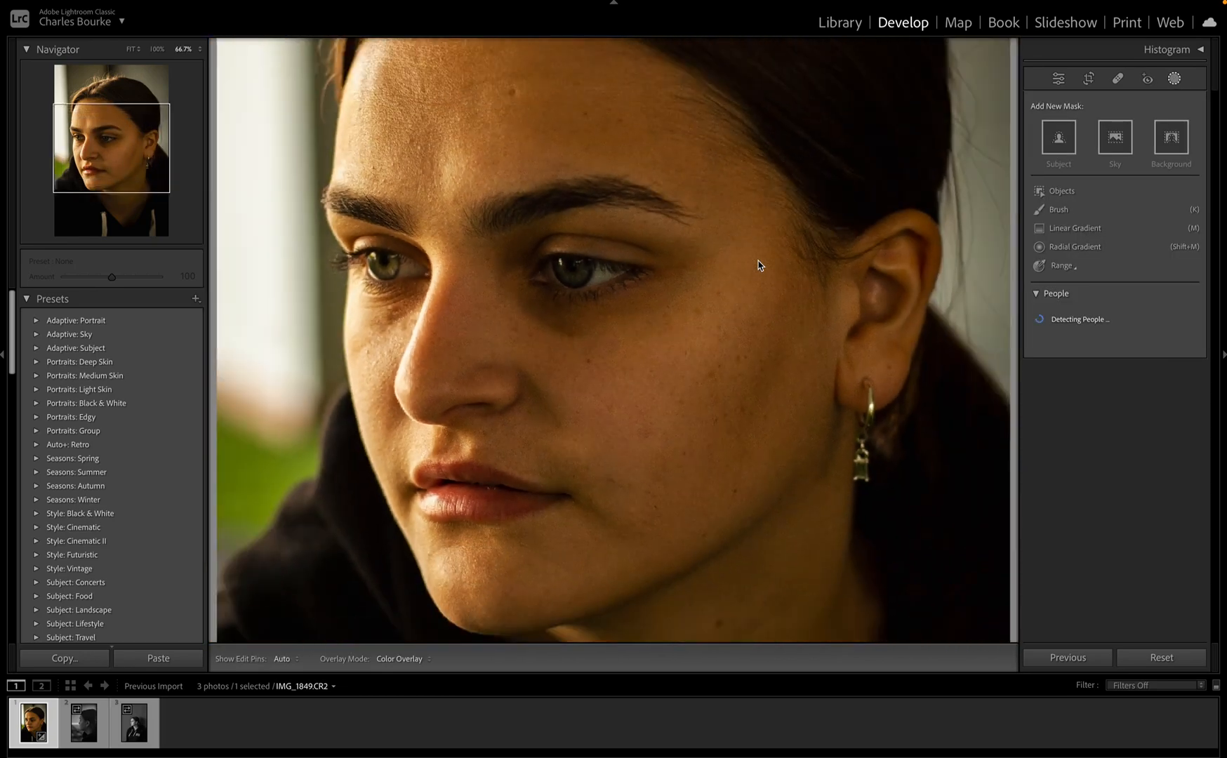
key("ctrl+minus")
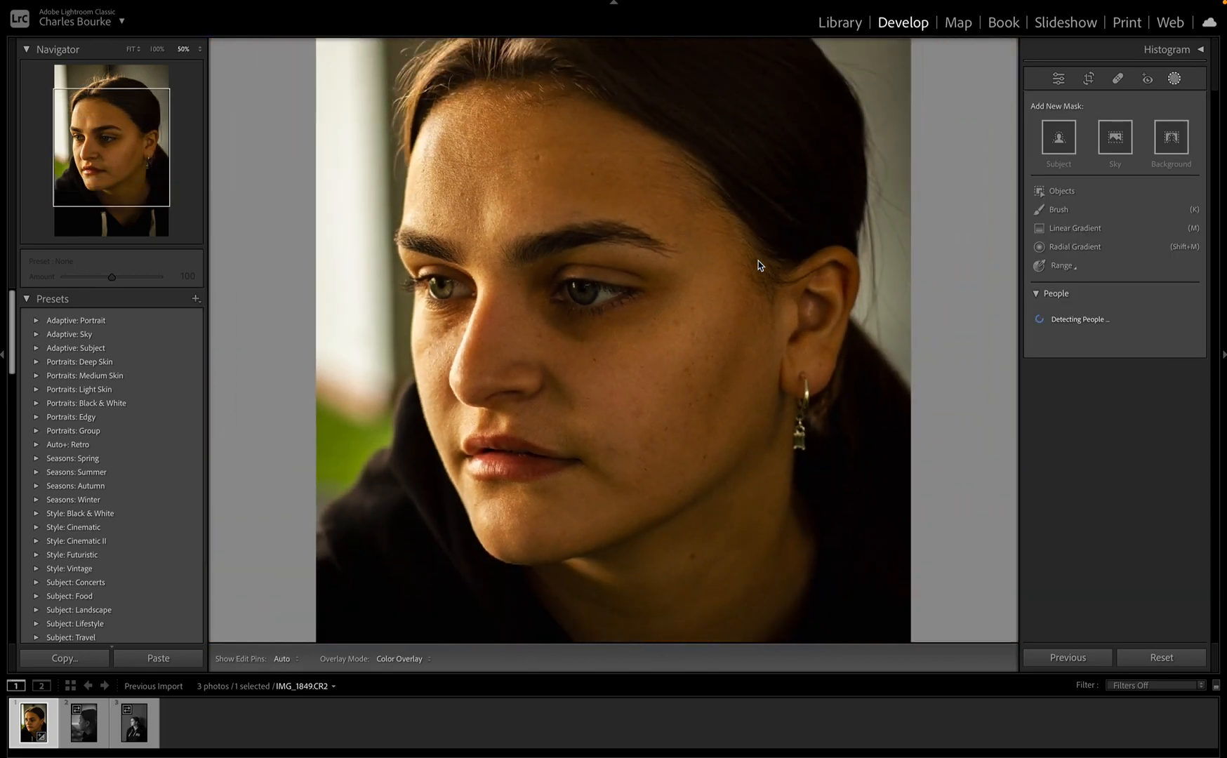
left_click(81, 740)
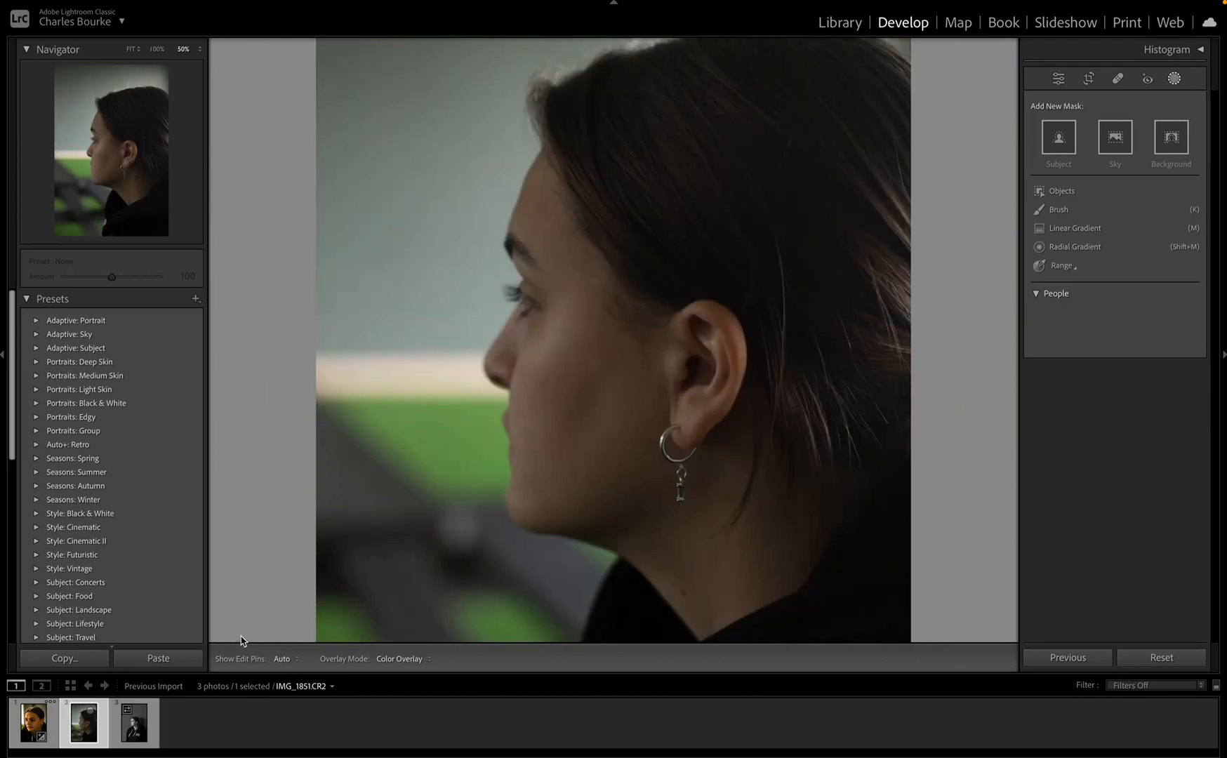
left_click(1114, 137)
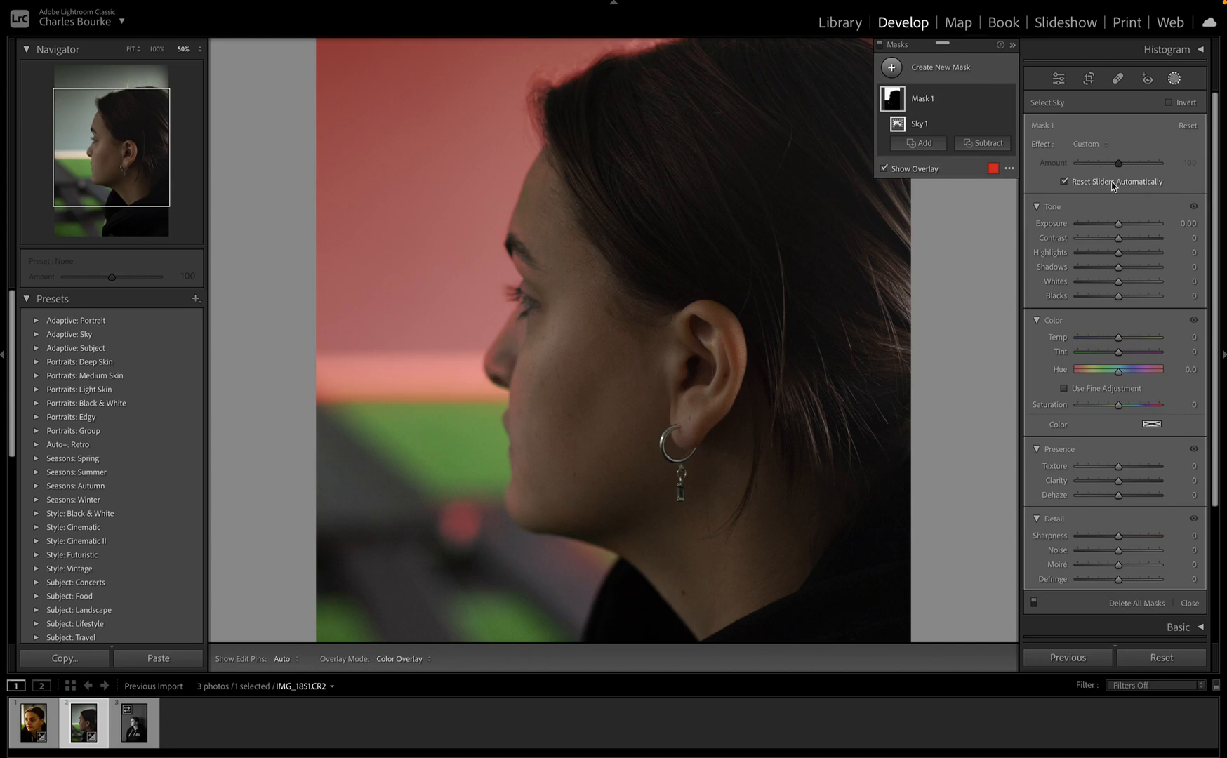
Step: Give the Sky mask Exposure -0.78, Shadows 55, Whites 41, Blacks -33, Temp 7, Texture -77
left_click_drag(1118, 223, 1159, 238)
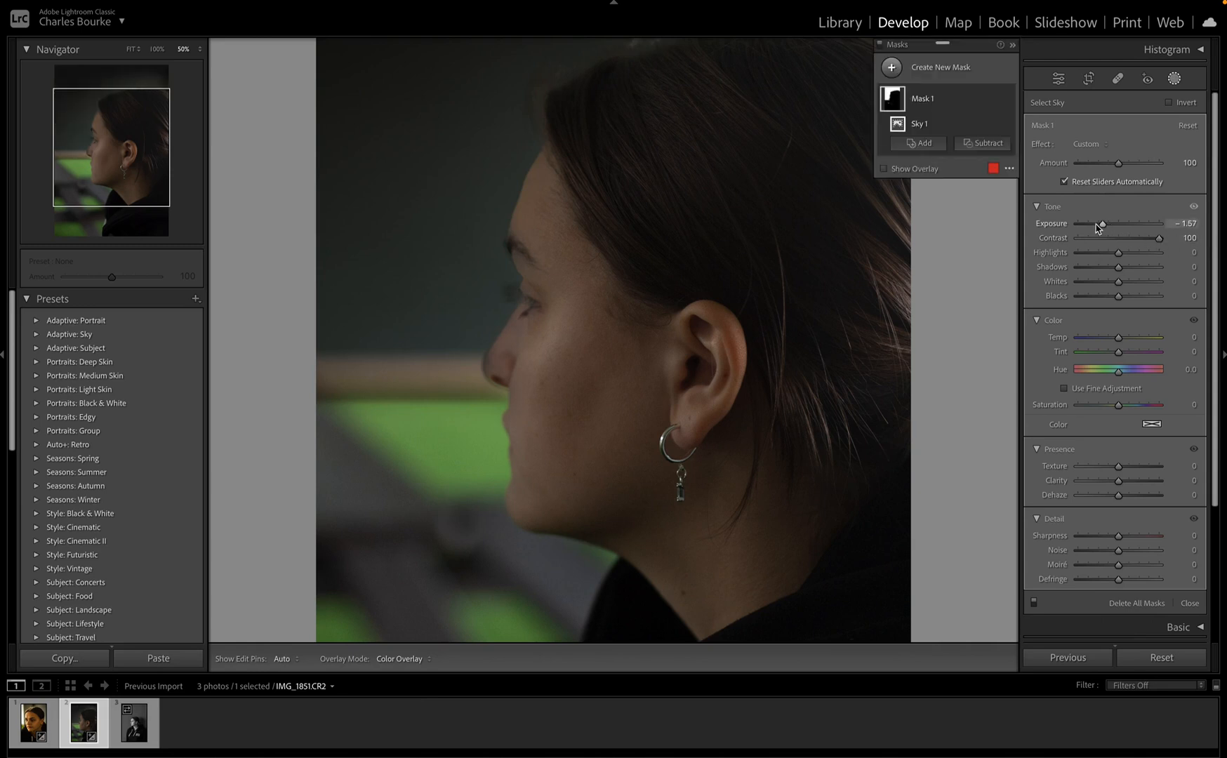
left_click_drag(1101, 223, 1123, 238)
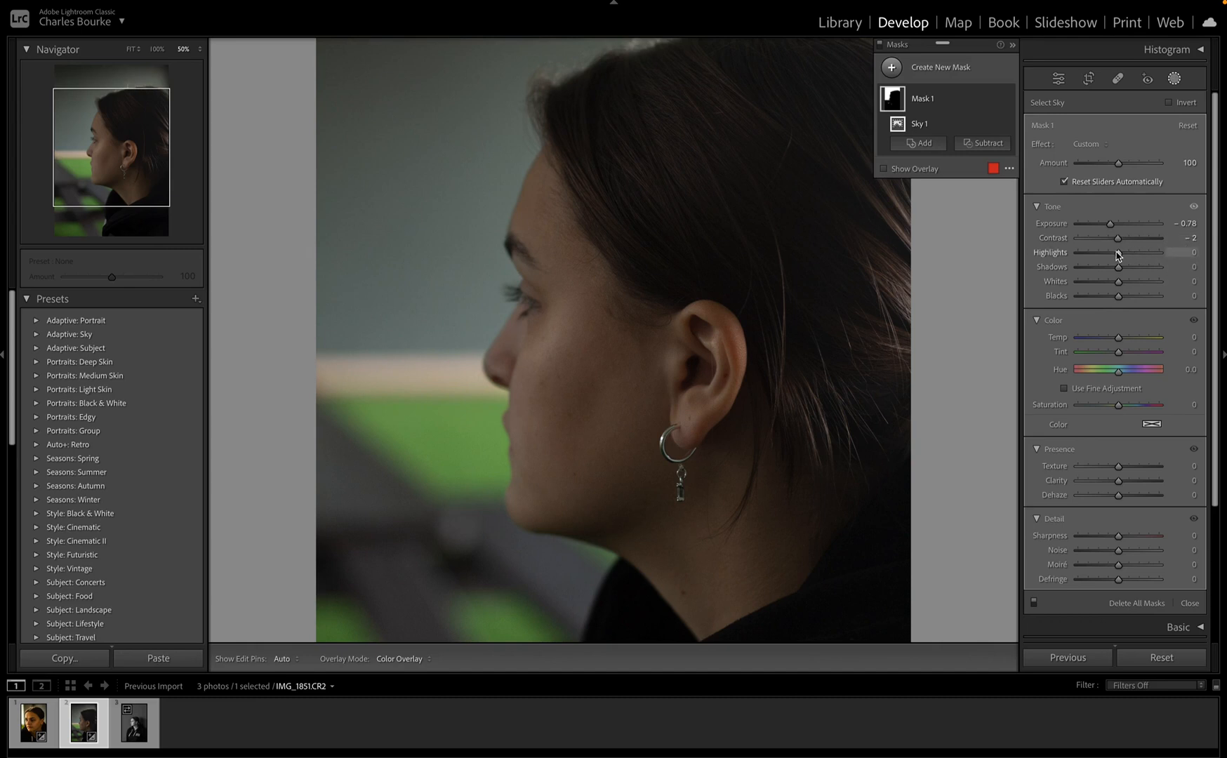
left_click_drag(1118, 254, 1113, 258)
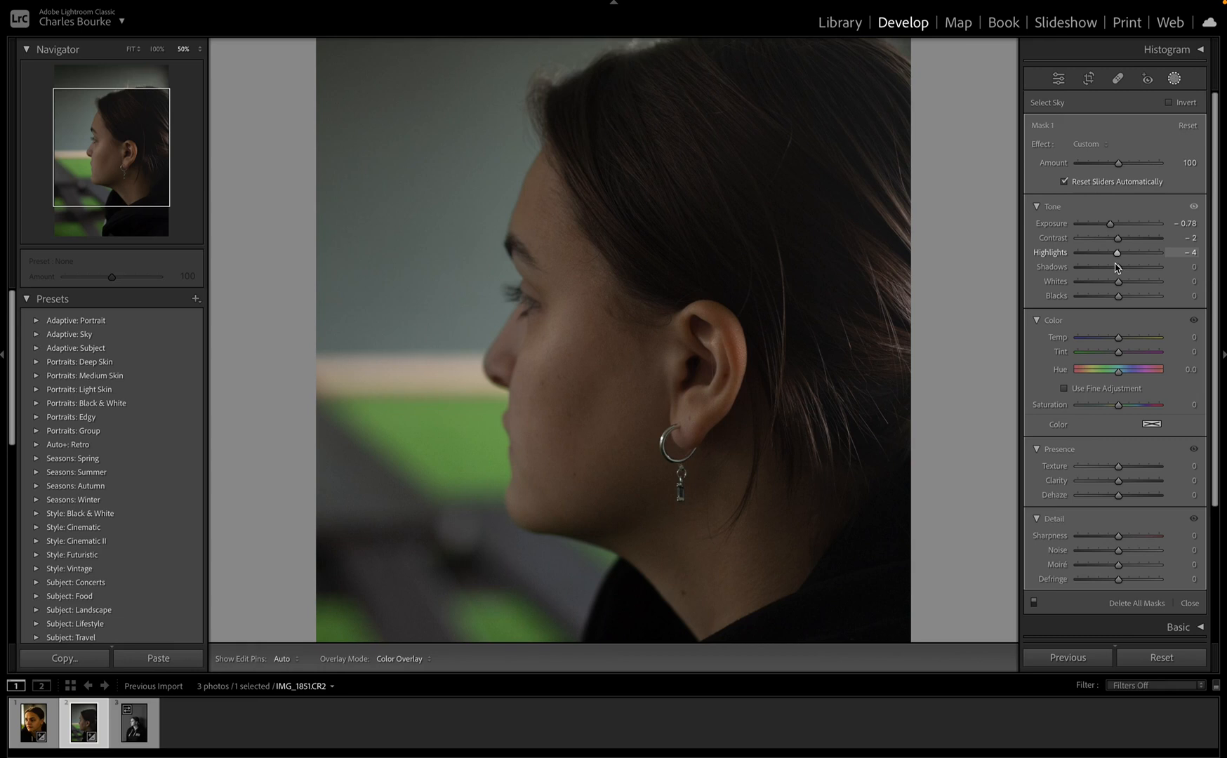
left_click_drag(1116, 264, 1107, 308)
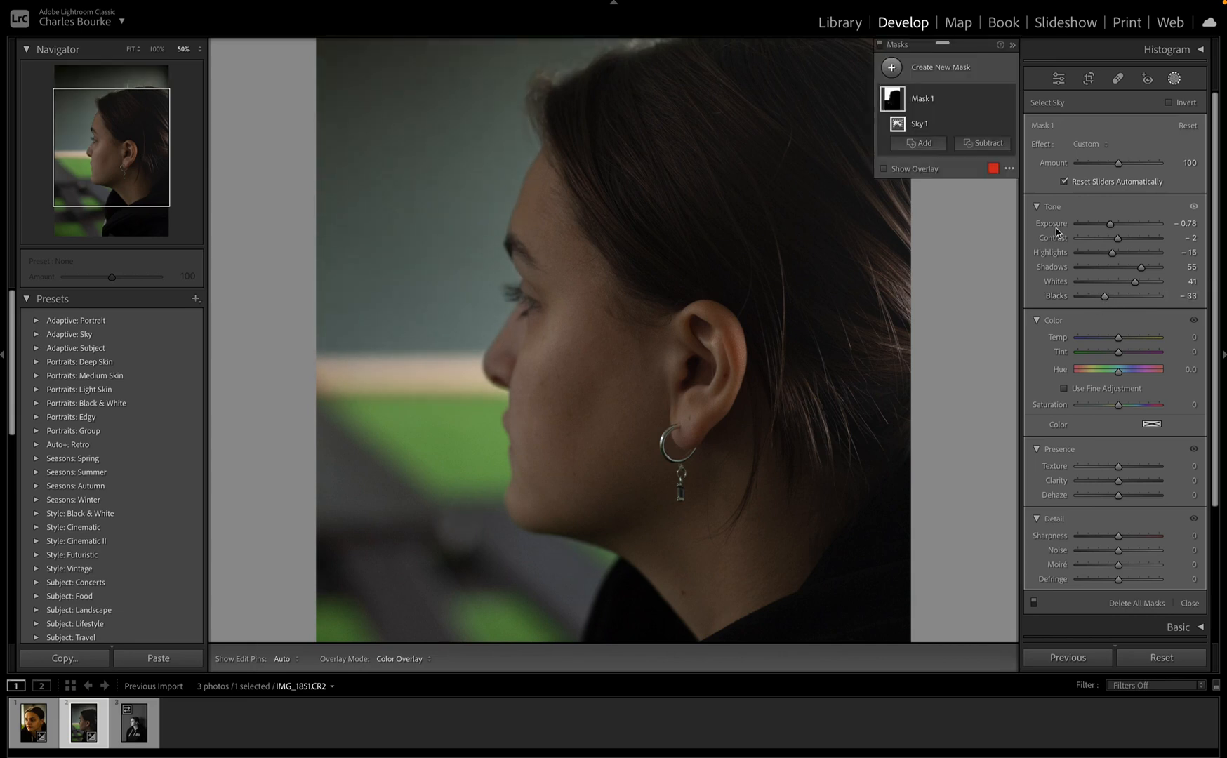
mouse_move(1117, 340)
left_mouse_down()
mouse_move(1057, 343)
mouse_move(1219, 357)
mouse_move(1104, 367)
mouse_move(1122, 366)
left_mouse_up()
left_click_drag(1118, 467, 1031, 481)
left_click_drag(1081, 469, 1115, 516)
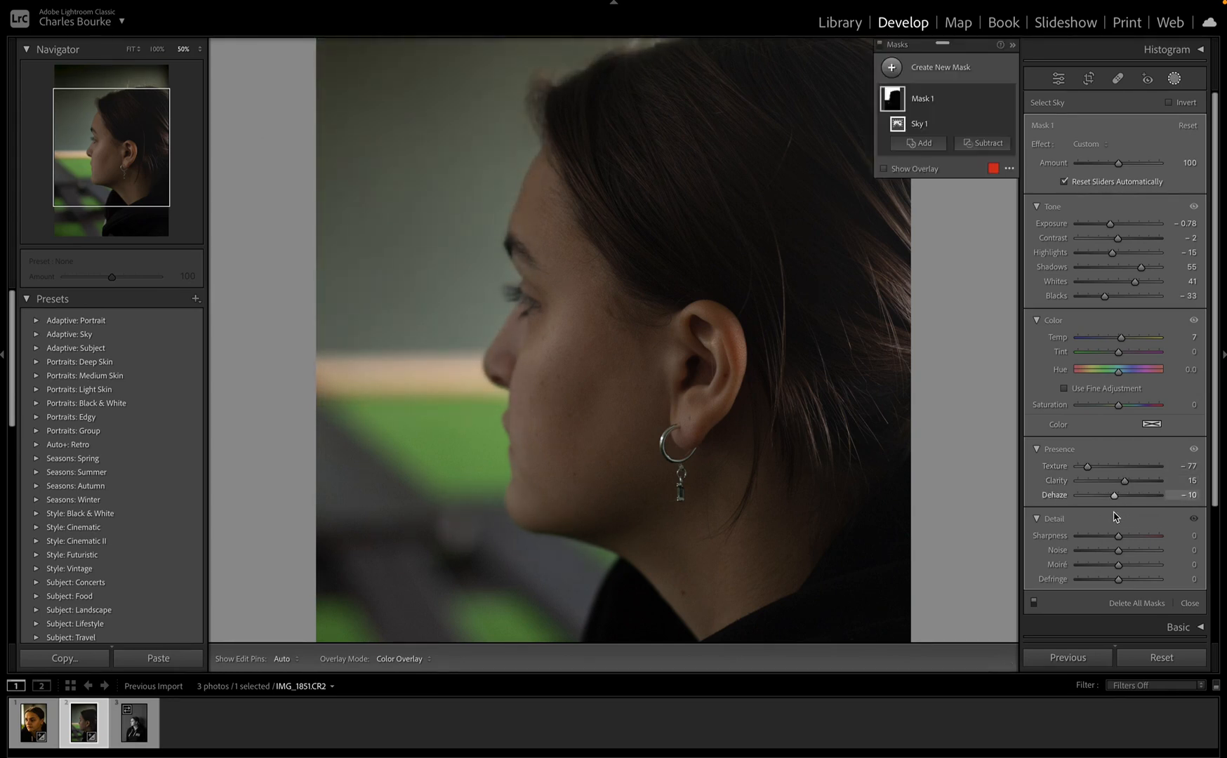
left_click(889, 67)
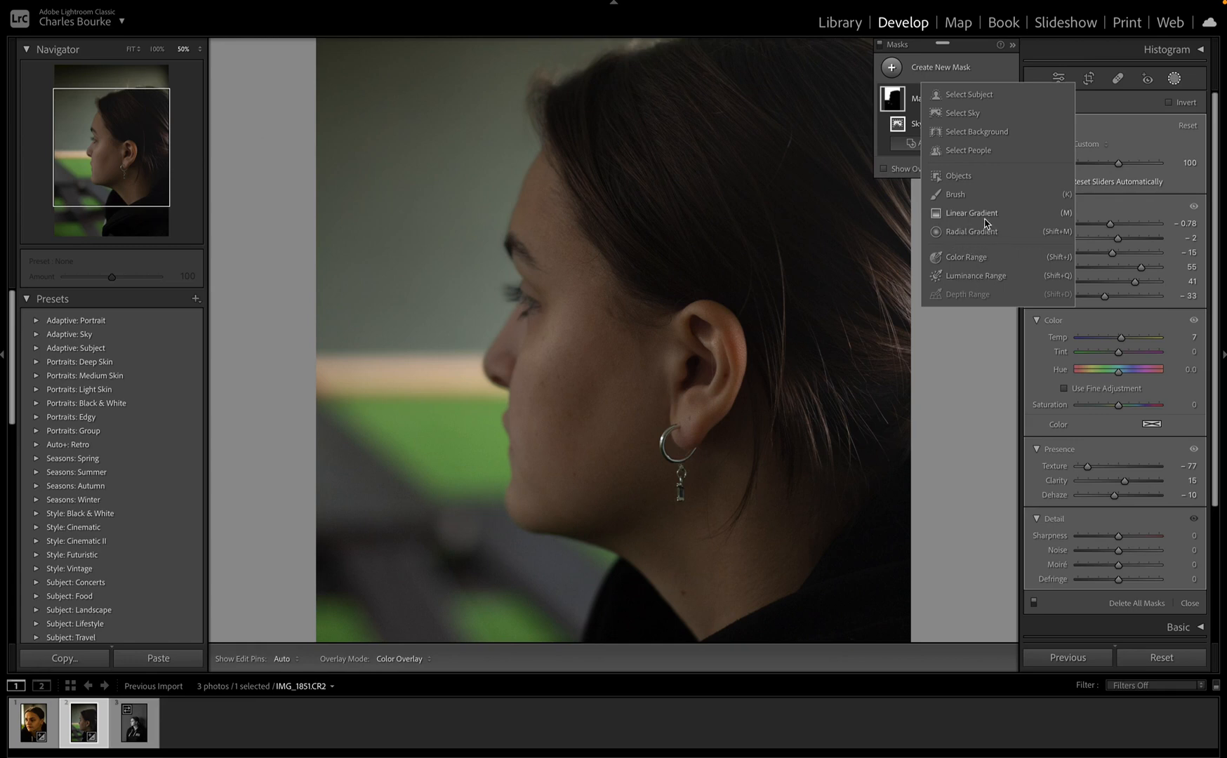
Step: Add a Select Subject mask with Contrast 24, Highlights -5 and Whites 41
left_click(970, 98)
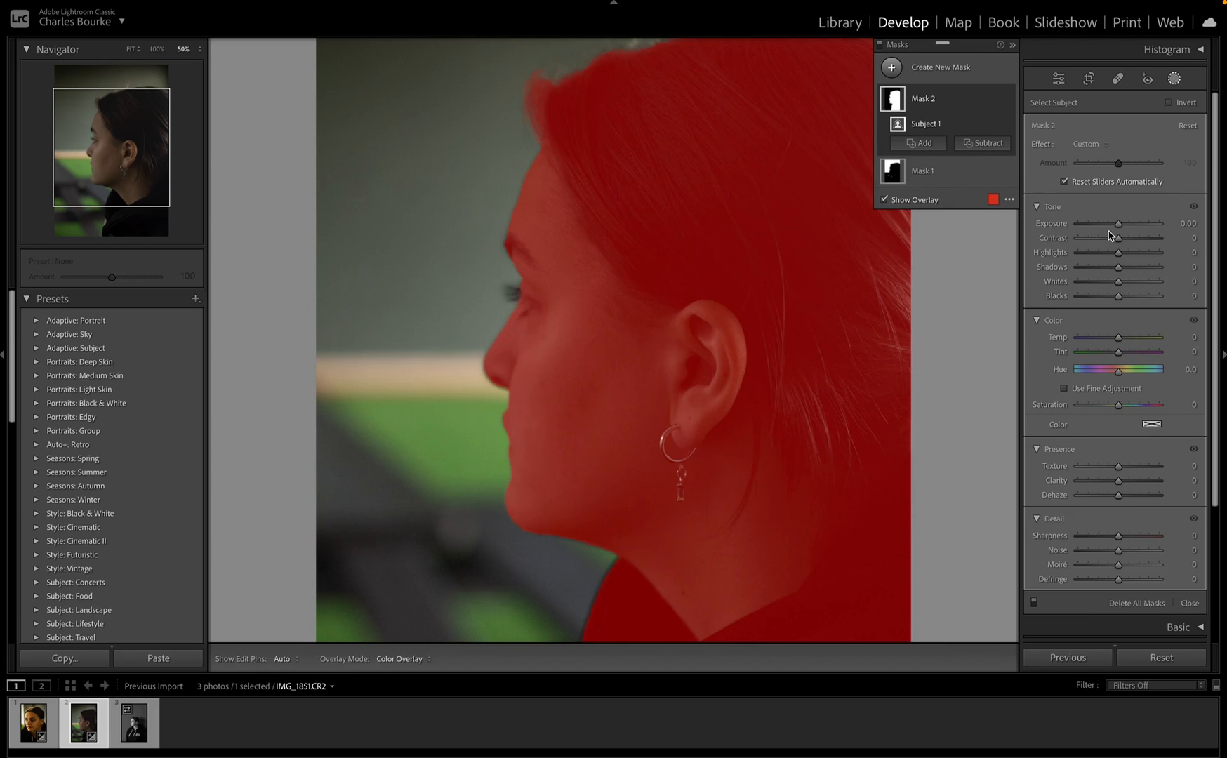
left_click_drag(1117, 224, 1139, 297)
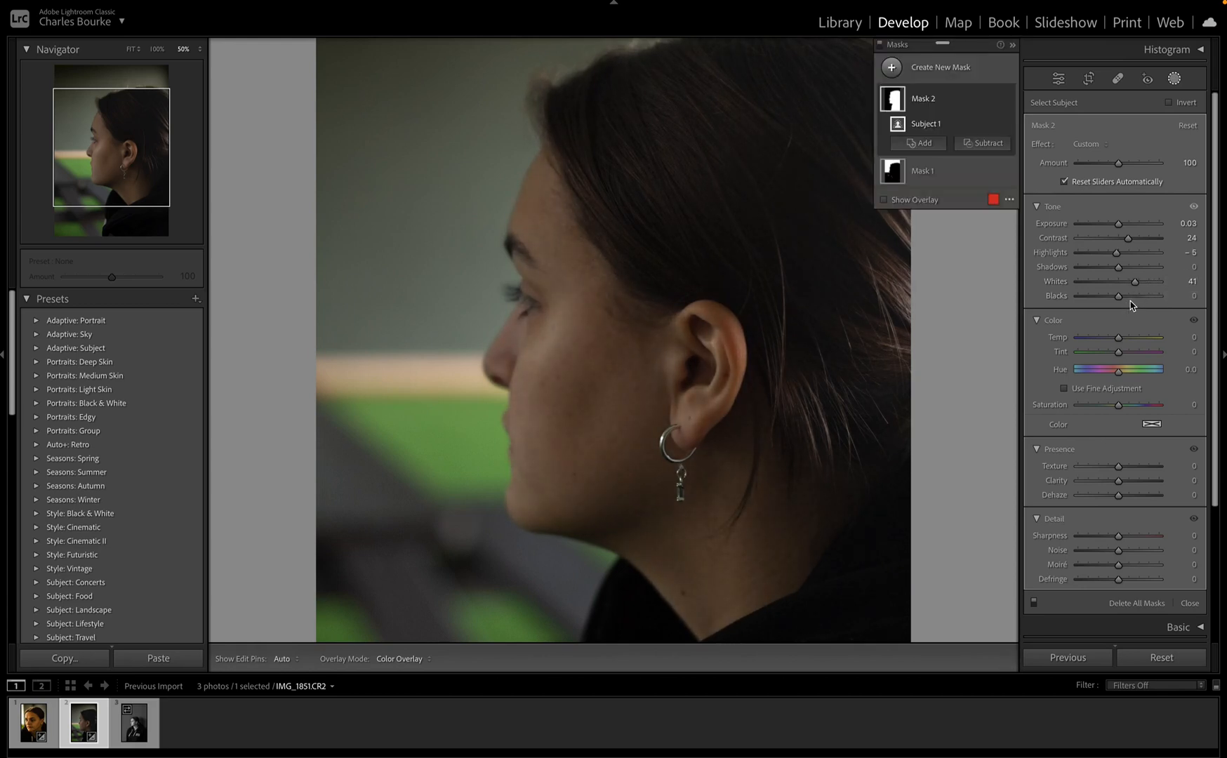
mouse_move(1121, 299)
left_mouse_down()
mouse_move(1099, 300)
mouse_move(1136, 298)
mouse_move(1118, 304)
left_mouse_up()
left_click(921, 69)
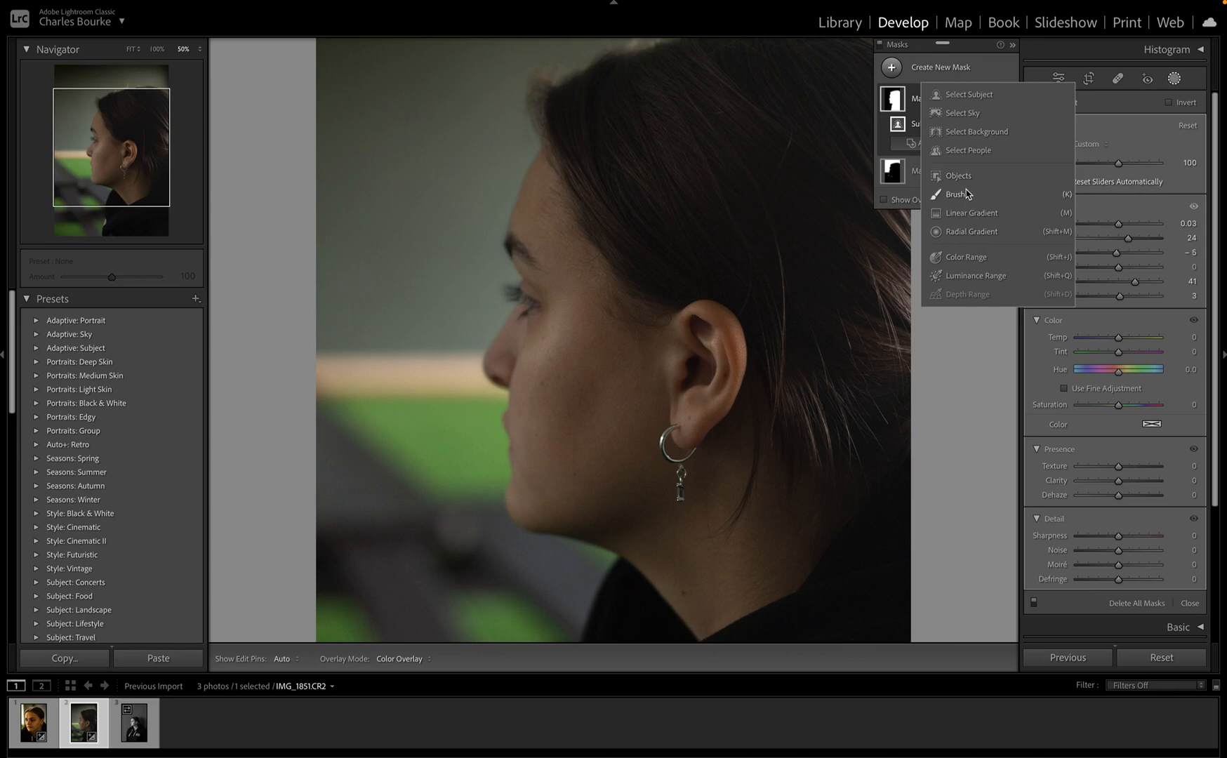
Step: Draw a brightening radial gradient over the face and widen its edge outward
left_click(981, 231)
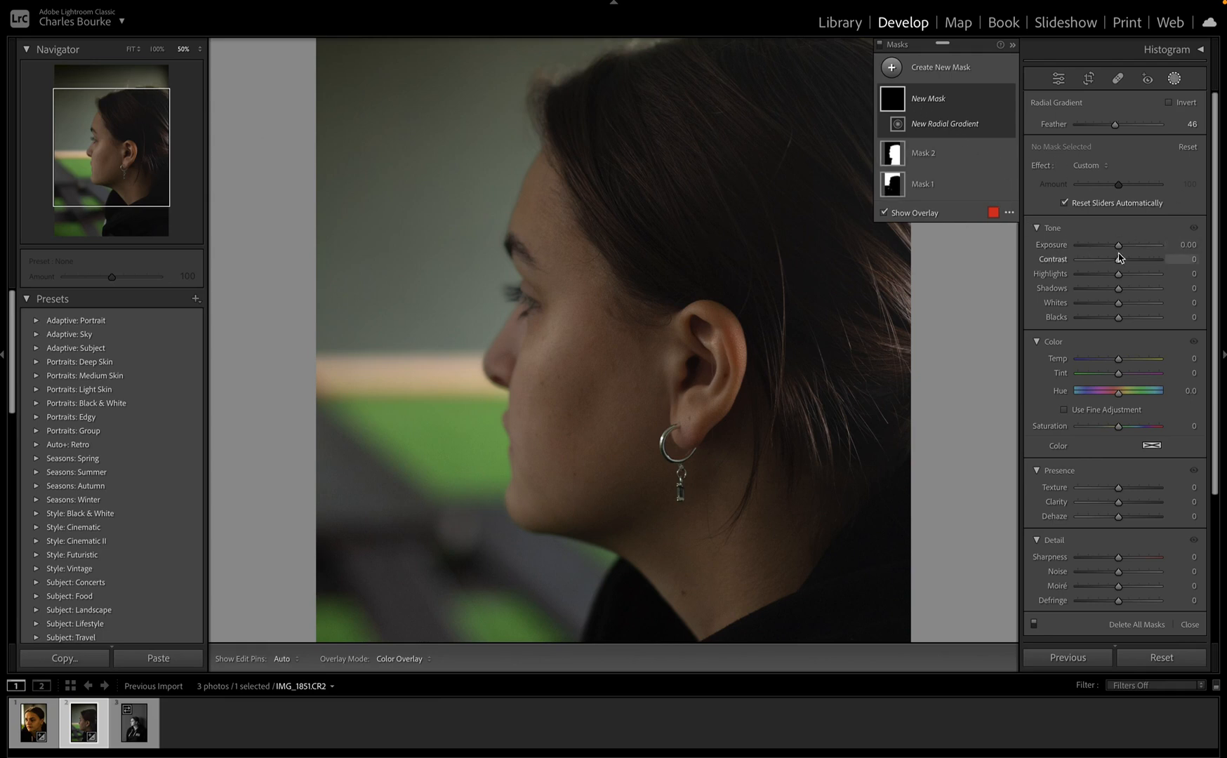
left_click_drag(1118, 250, 1142, 254)
left_click_drag(627, 77, 473, 332)
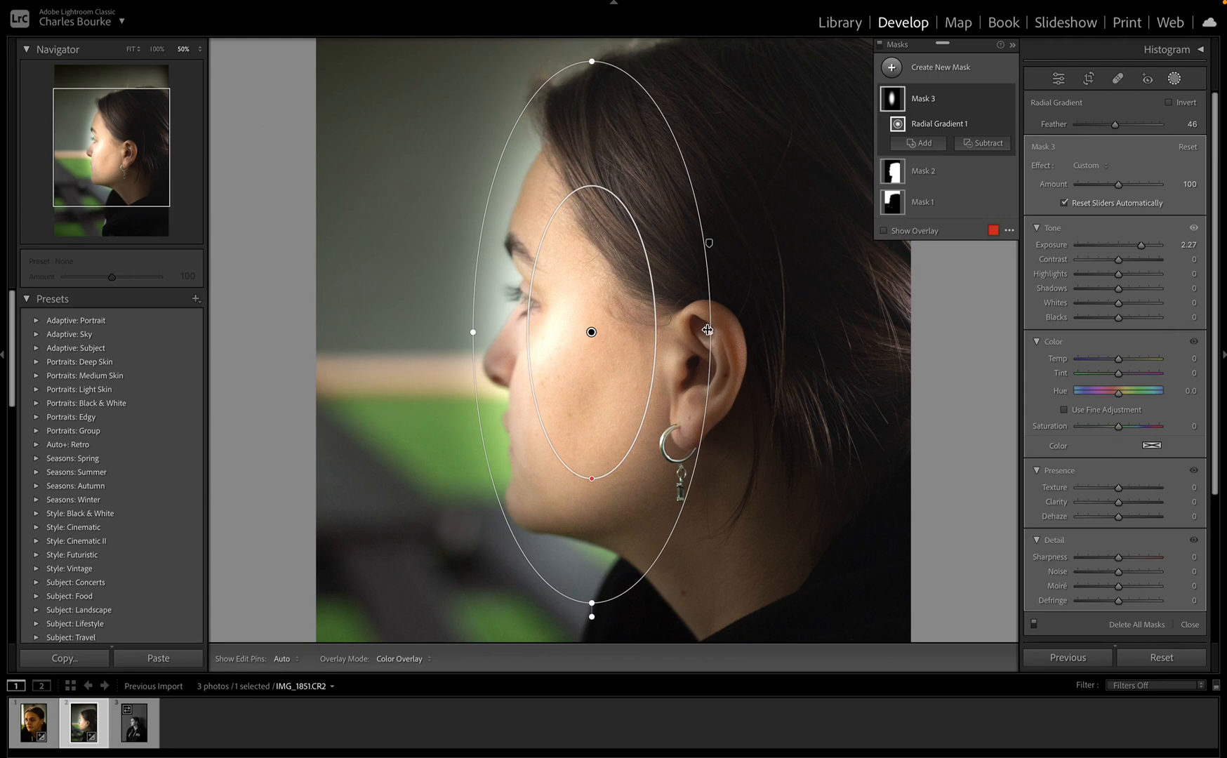
left_click_drag(707, 329, 742, 307)
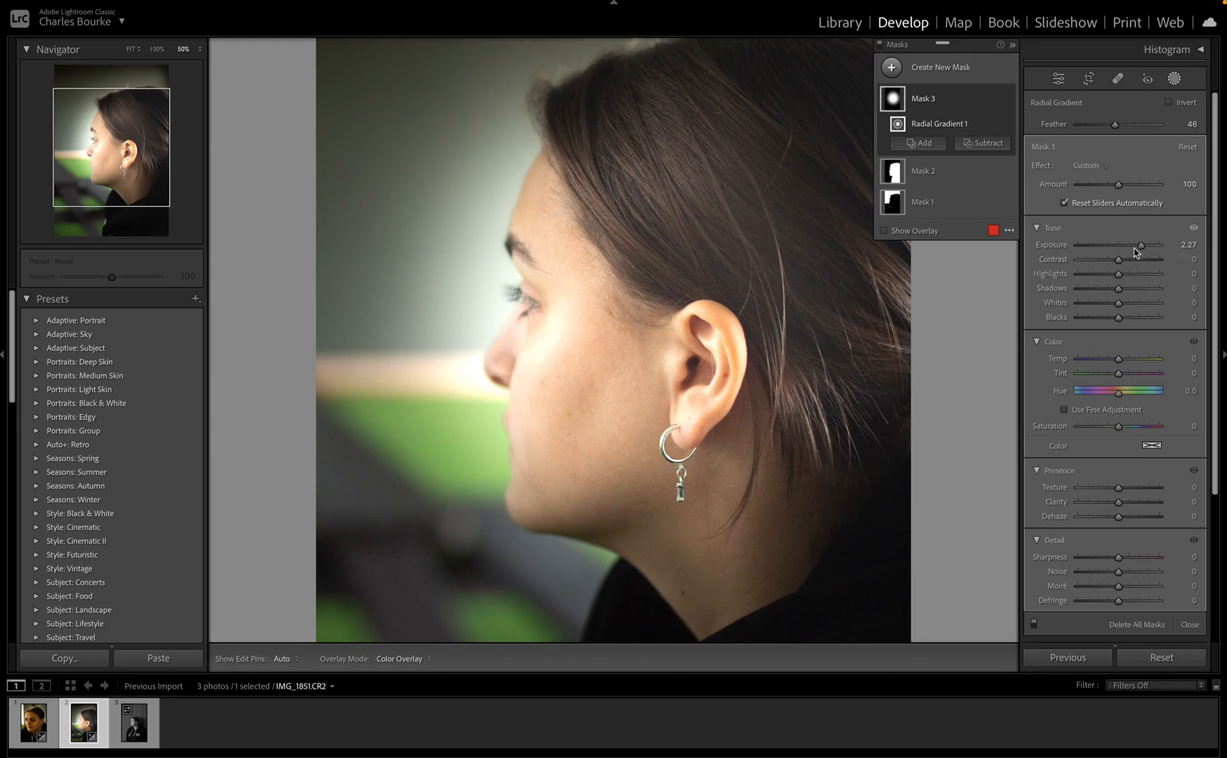
Step: Tune the radial mask to Exposure 1.17, Shadows -24, Blacks -22 and Saturation 9
left_click_drag(1134, 253, 1134, 297)
left_click_drag(1159, 295, 1122, 366)
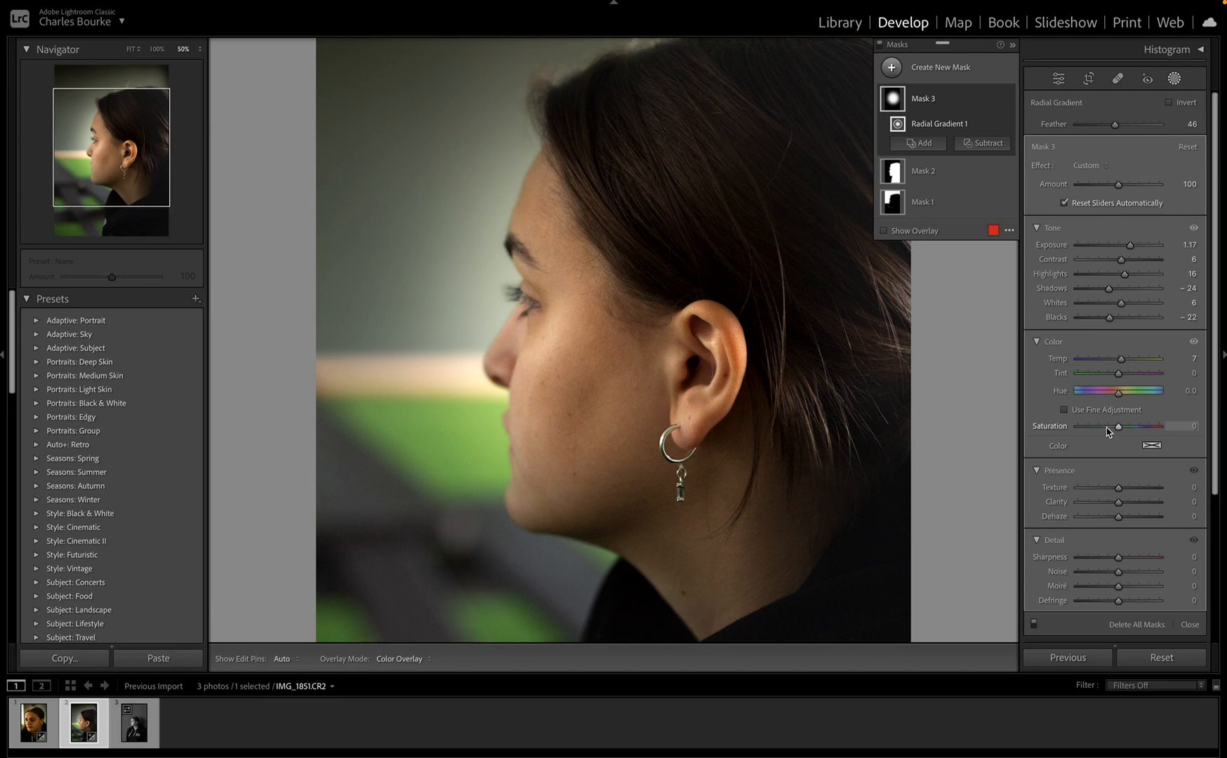
mouse_move(1108, 431)
left_mouse_down()
mouse_move(1089, 433)
mouse_move(1137, 433)
mouse_move(1039, 438)
mouse_move(1141, 439)
mouse_move(1121, 441)
left_mouse_up()
Step: Set the face mask's Texture 42, Clarity 20 and Sharpness -13, and adjust its Moiré
scroll(1123, 447, "down", 3)
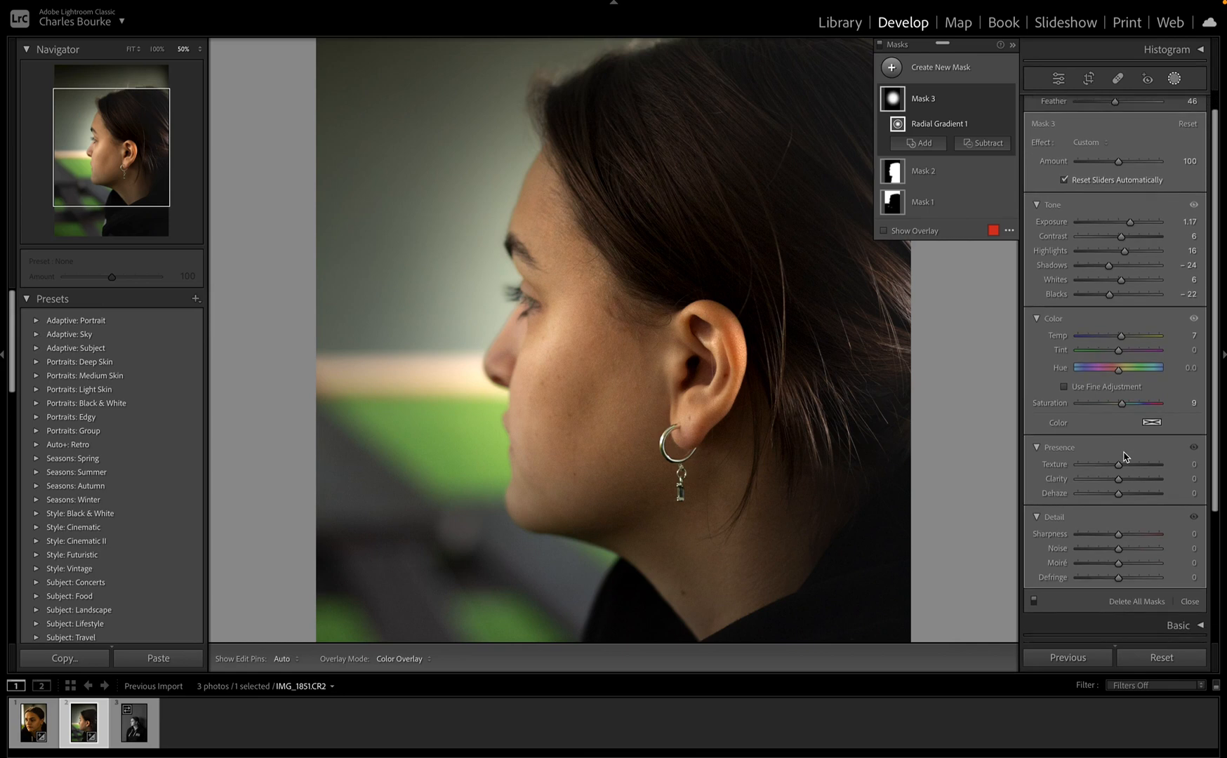
left_click_drag(1118, 433, 1111, 499)
scroll(1119, 504, "down", 1)
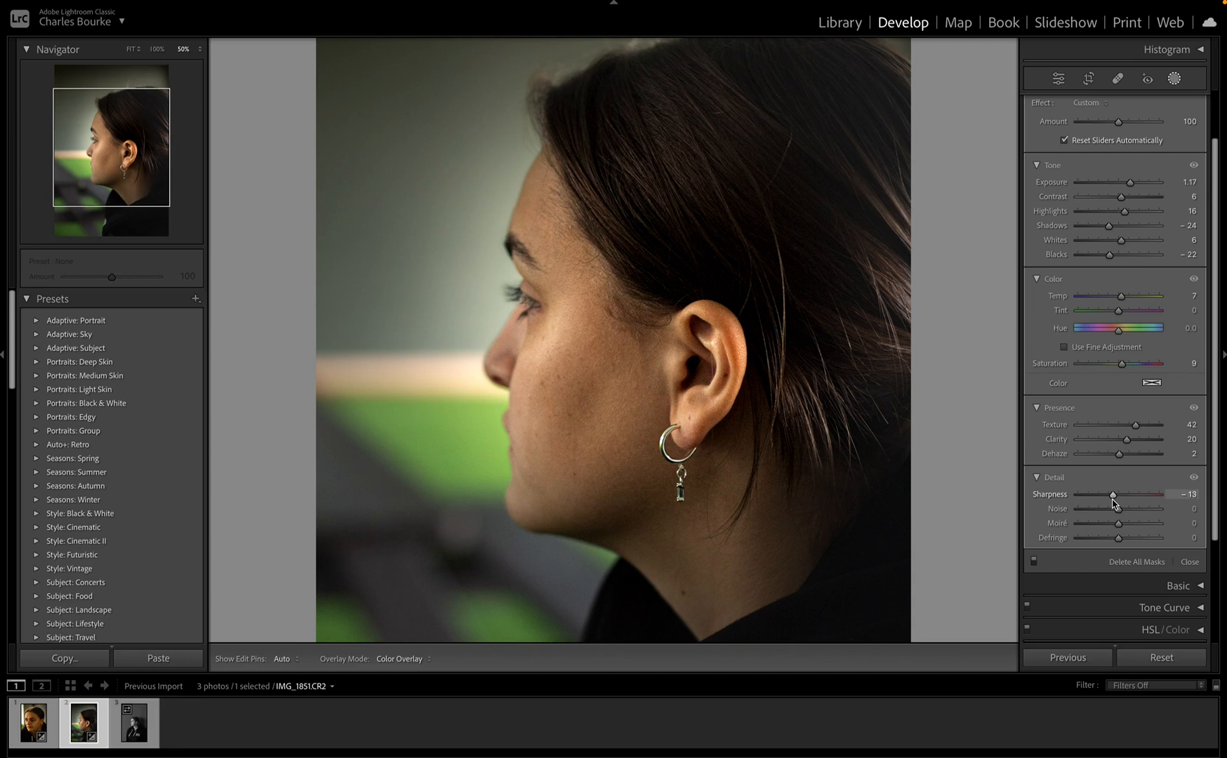
left_click_drag(1115, 501, 1105, 527)
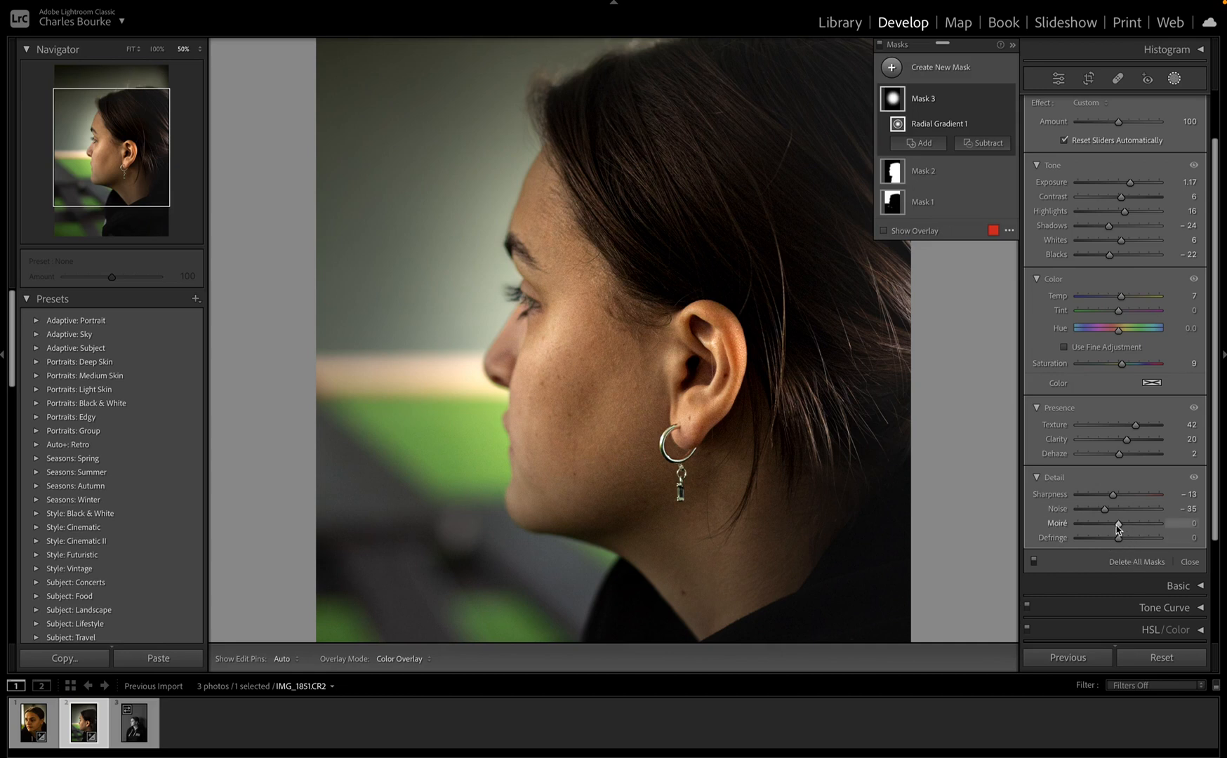
mouse_move(1118, 526)
left_mouse_down()
mouse_move(1083, 529)
mouse_move(1158, 524)
mouse_move(1100, 532)
mouse_move(1209, 542)
mouse_move(1110, 538)
mouse_move(1150, 513)
mouse_move(1111, 516)
mouse_move(1036, 491)
mouse_move(1145, 509)
mouse_move(994, 477)
mouse_move(1158, 486)
mouse_move(1123, 501)
left_mouse_up()
Step: Draw a linear gradient from the top-left, setting Exposure -0.56, Contrast 31, Highlights -20, Blacks -17
left_click(892, 68)
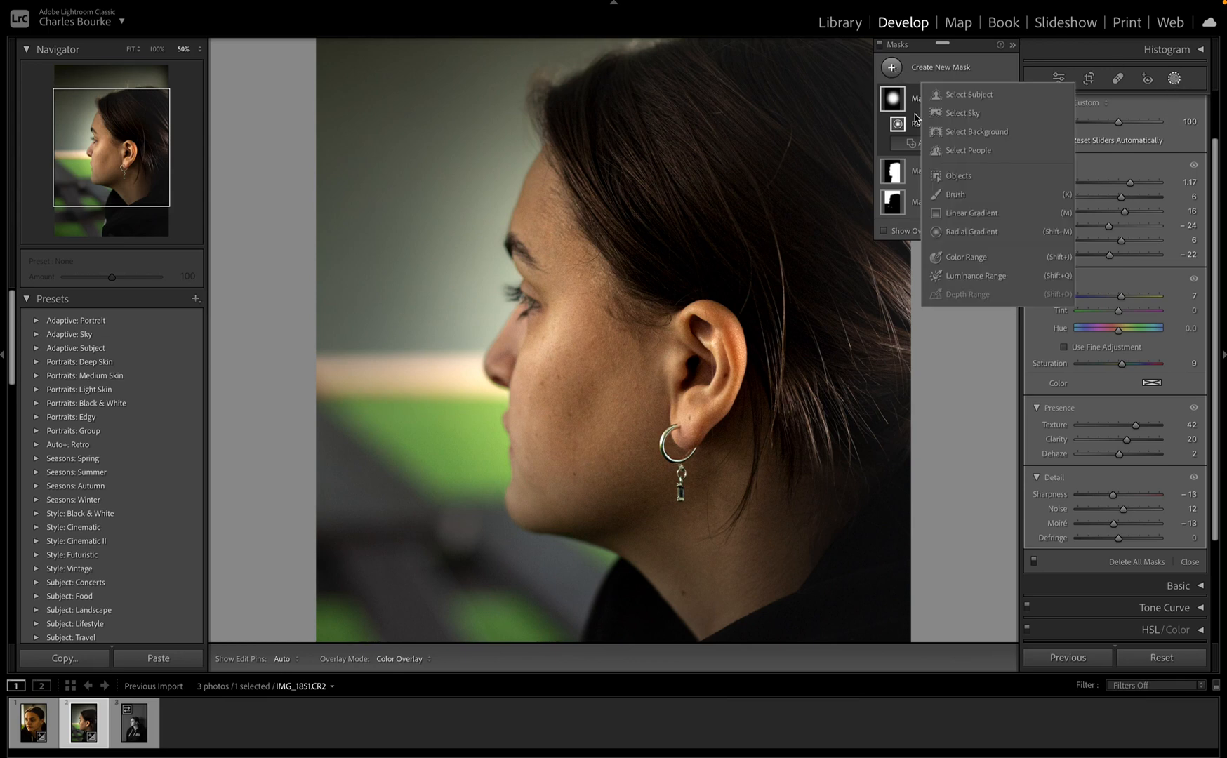
left_click(971, 213)
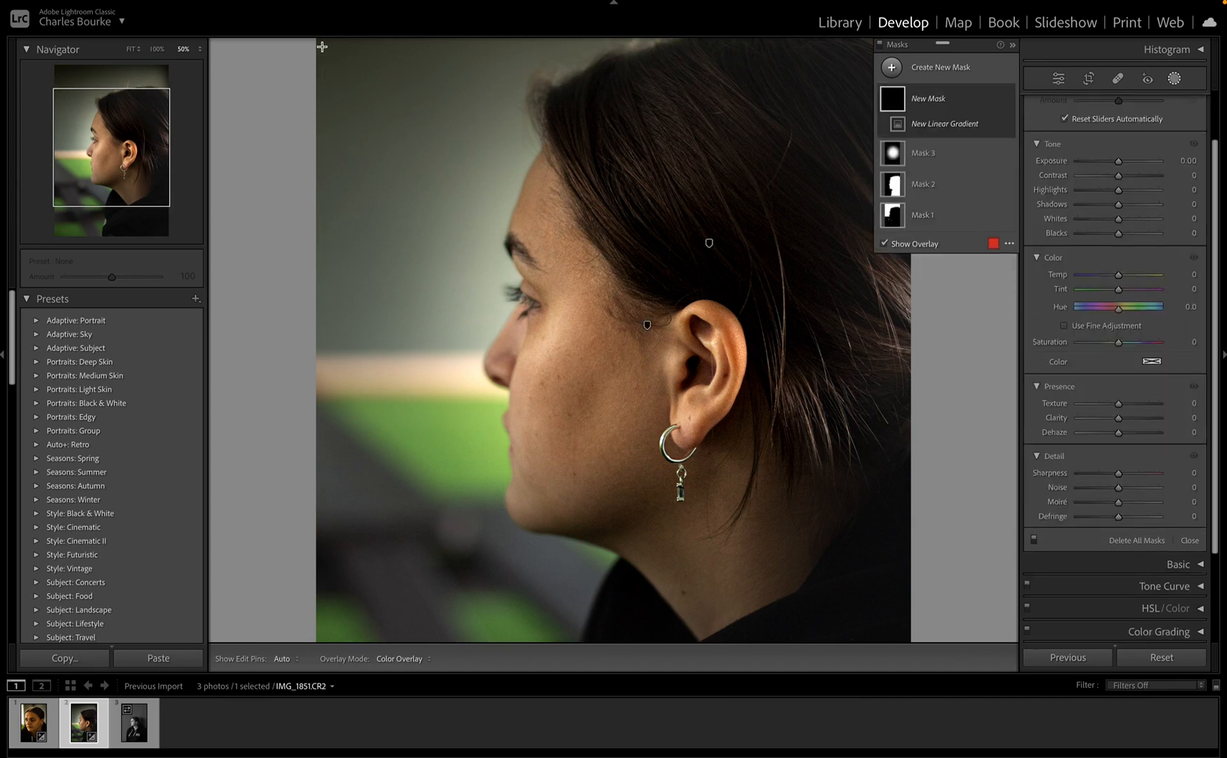
left_click_drag(321, 46, 743, 253)
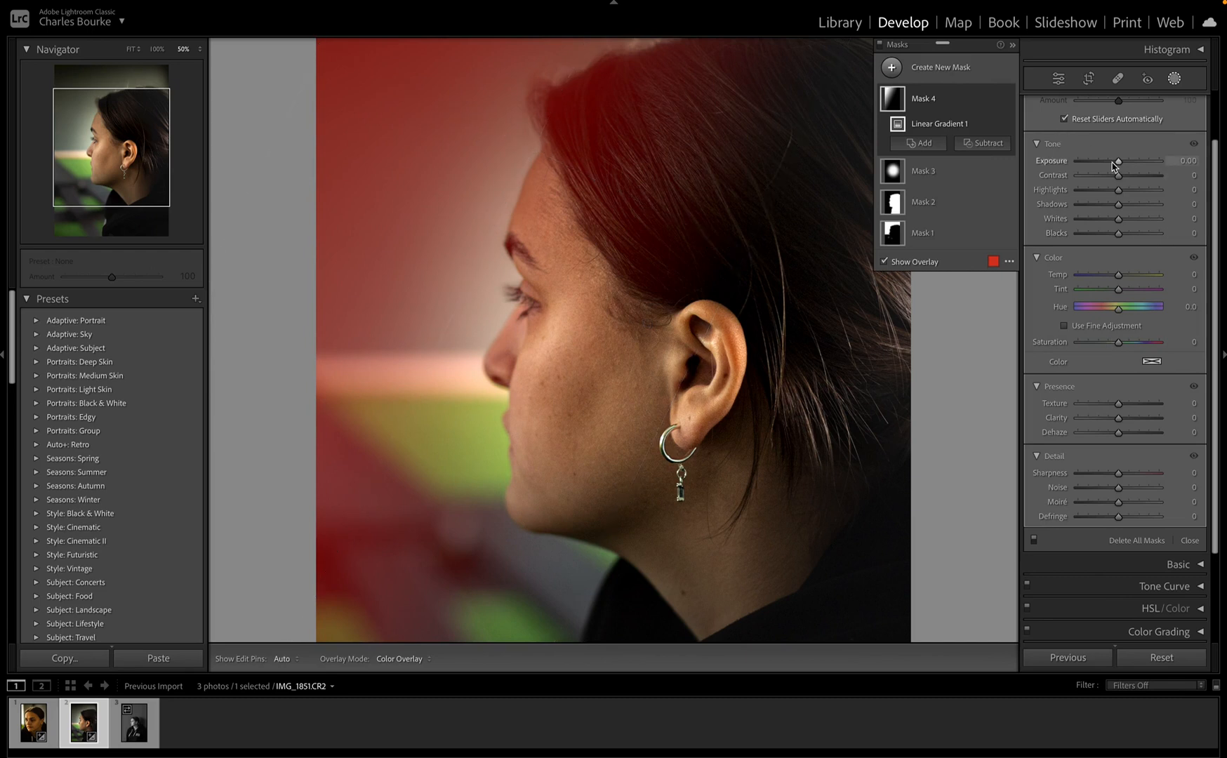
left_click_drag(1114, 166, 1104, 240)
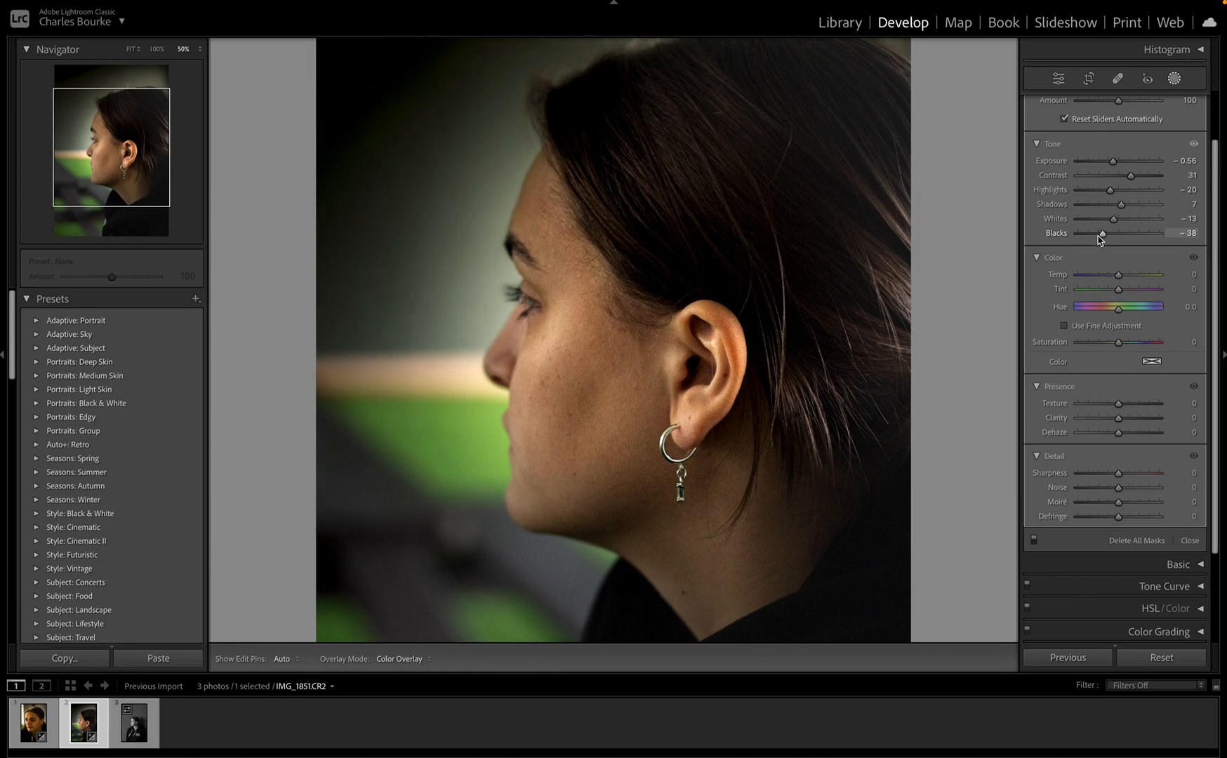
left_click_drag(1101, 239, 1109, 242)
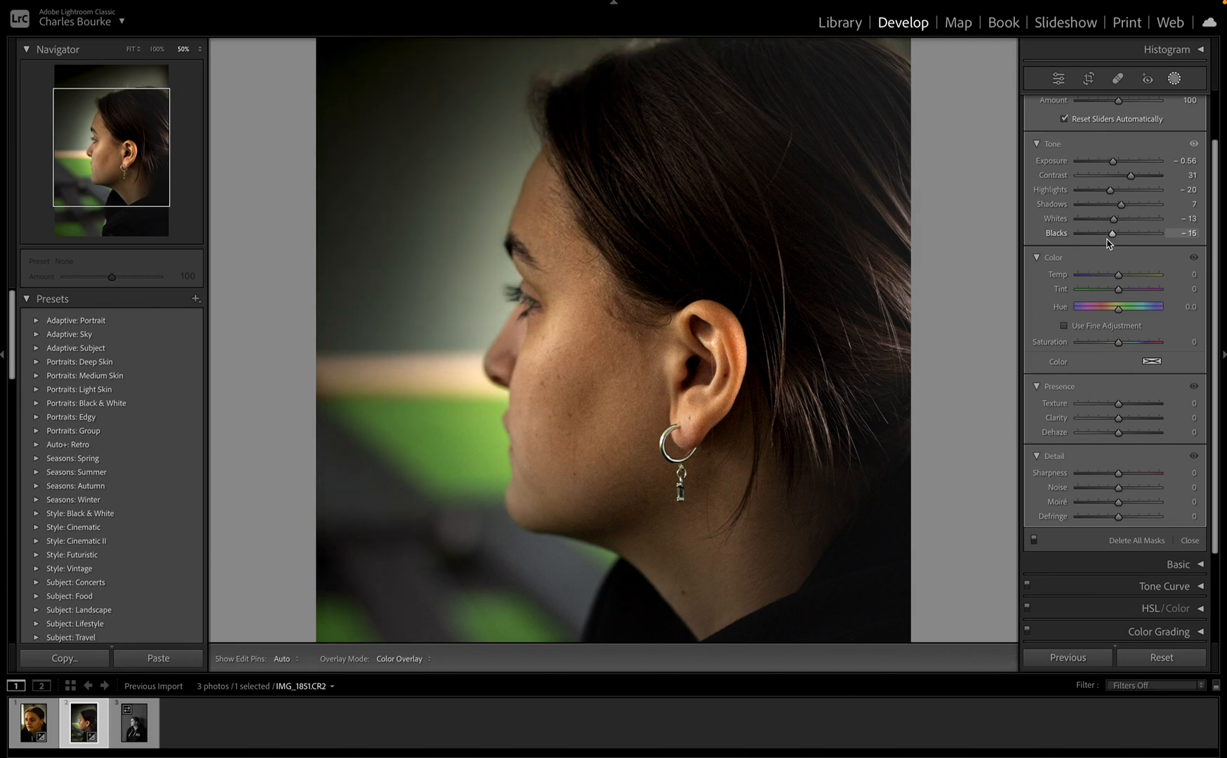
left_click_drag(1107, 240, 1106, 240)
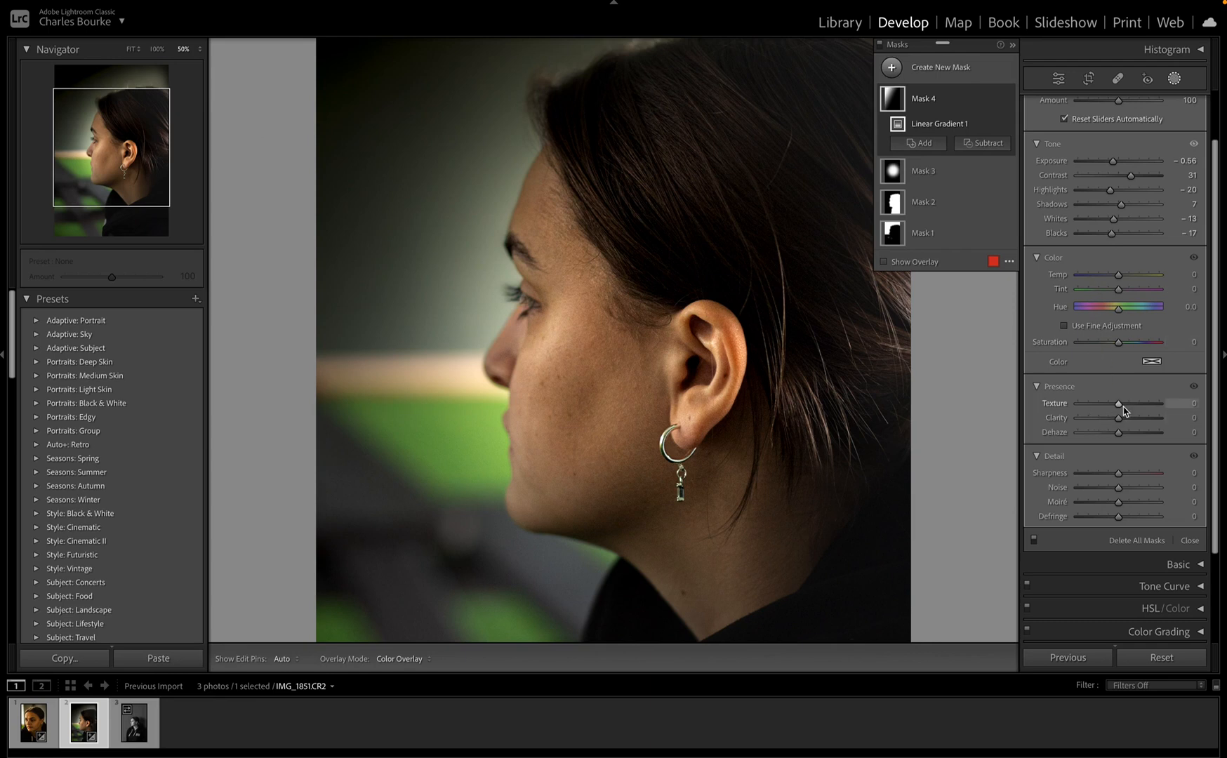
Step: Give linear gradient Mask 4 Texture 19, Clarity 15, Dehaze −10, Sharpness −5, Noise 20, Moiré −2, Defringe −16
left_click_drag(1117, 407, 1117, 517)
left_click_drag(1121, 522, 1114, 522)
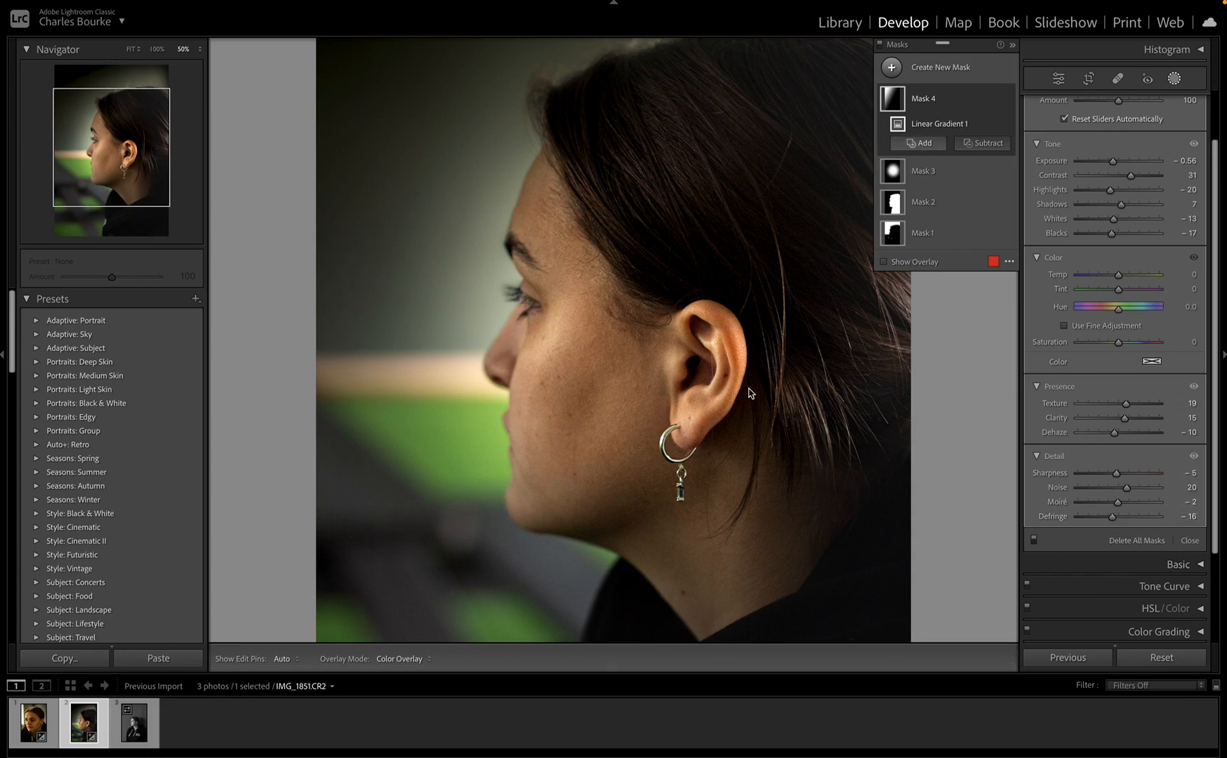
Step: Collapse the mask list and compare the edit against the original in Before/After layouts, then return to Loupe
left_click(1012, 45)
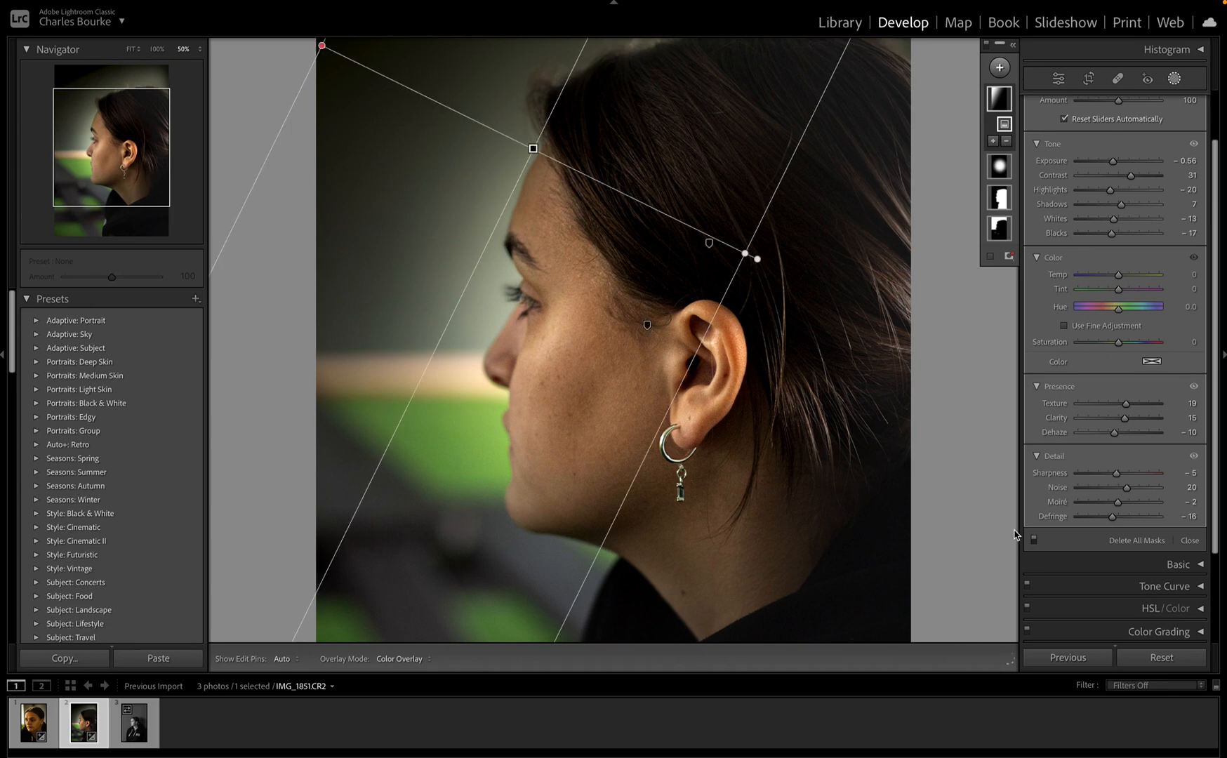
key("y")
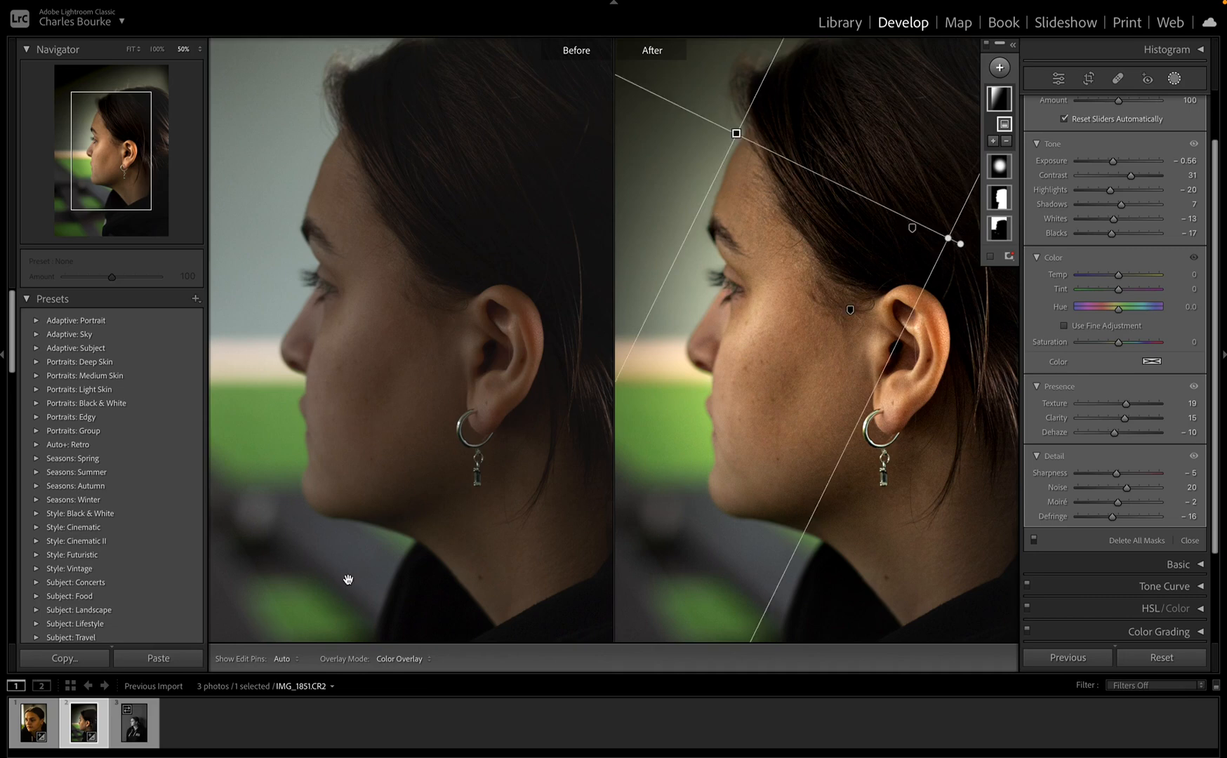
key("ctrl+minus")
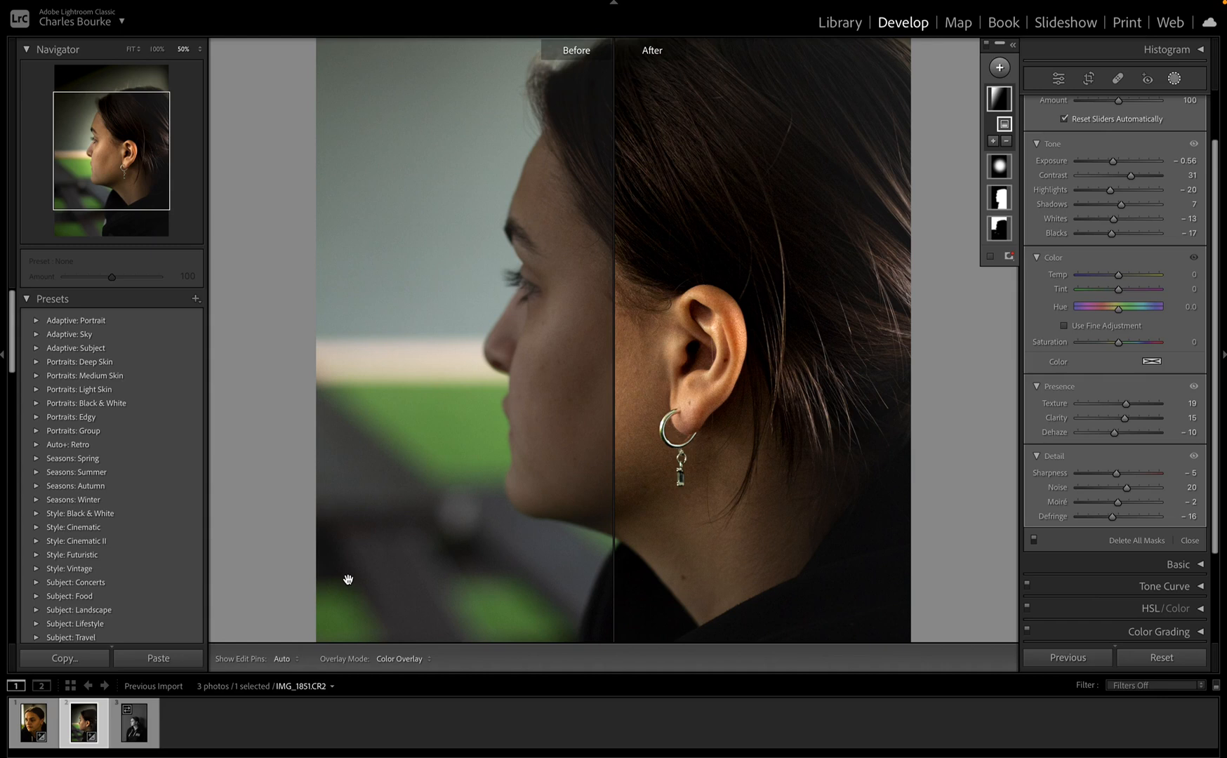
key("y")
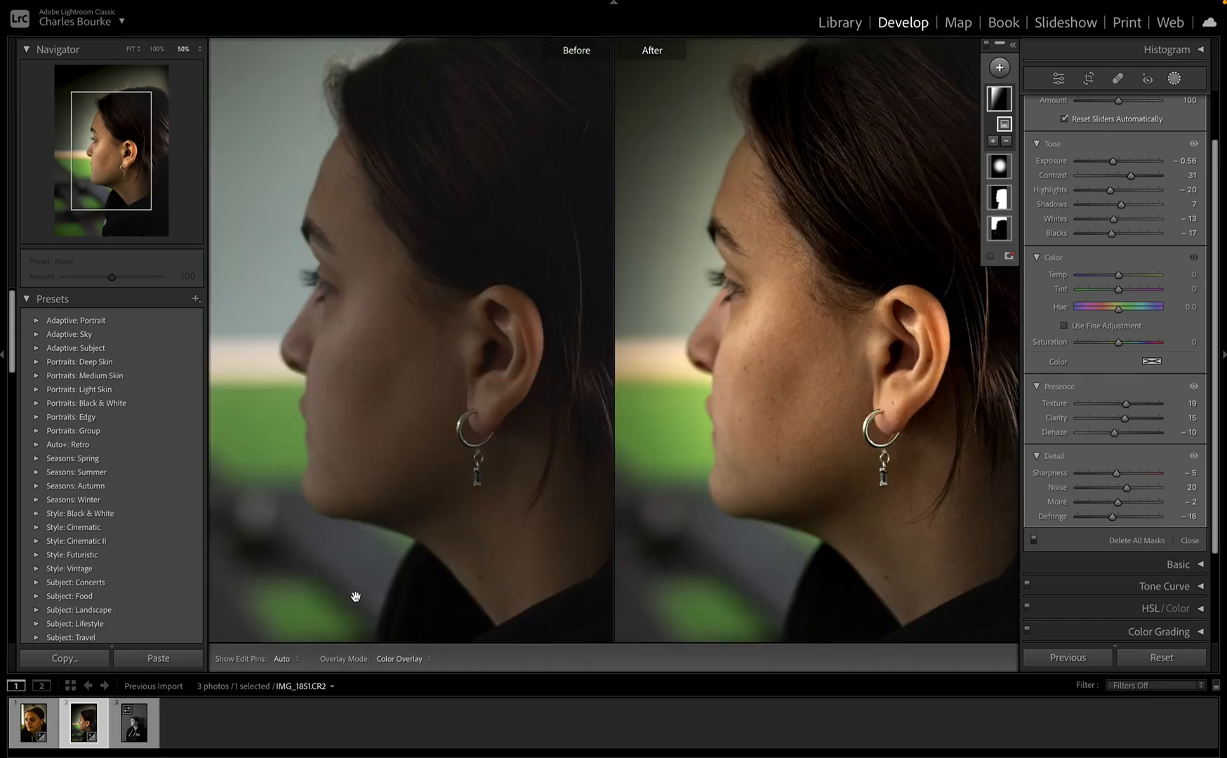
key("y")
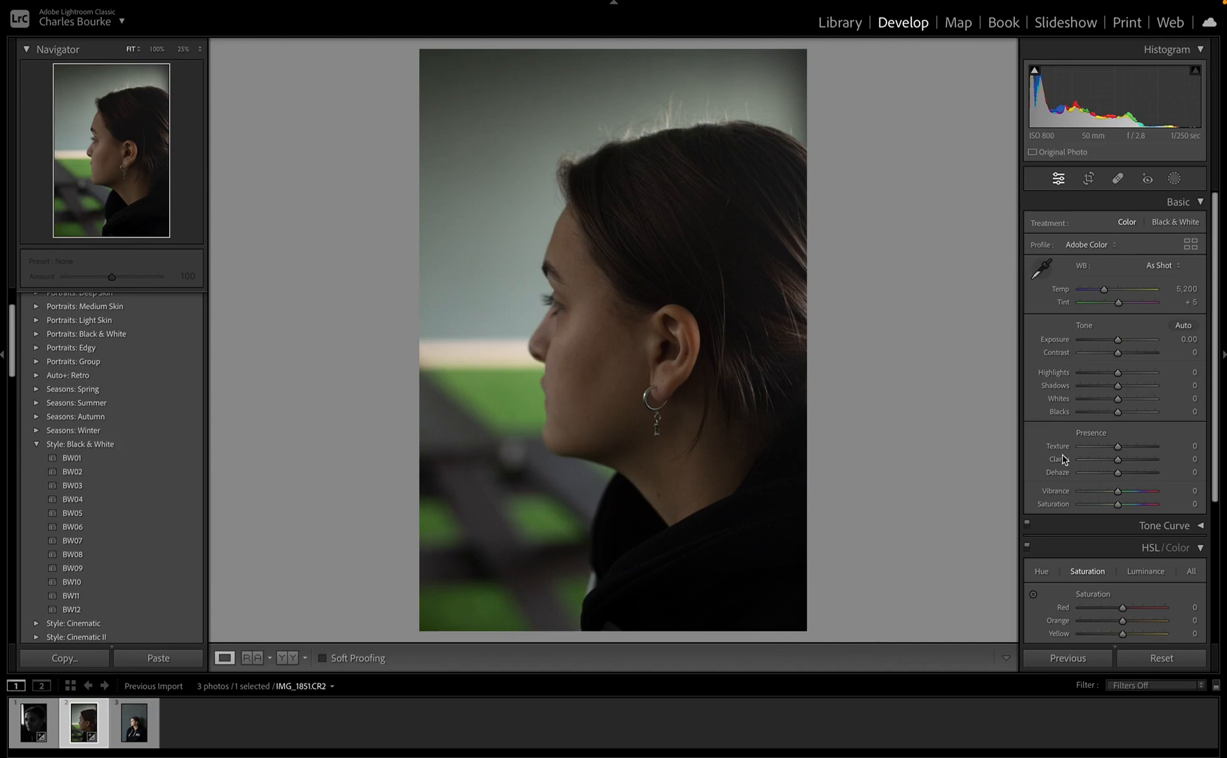
Step: Set Exposure −0.75, Texture +26 and Clarity −14, and drop Red saturation to −100
scroll(1106, 501, "down", 2)
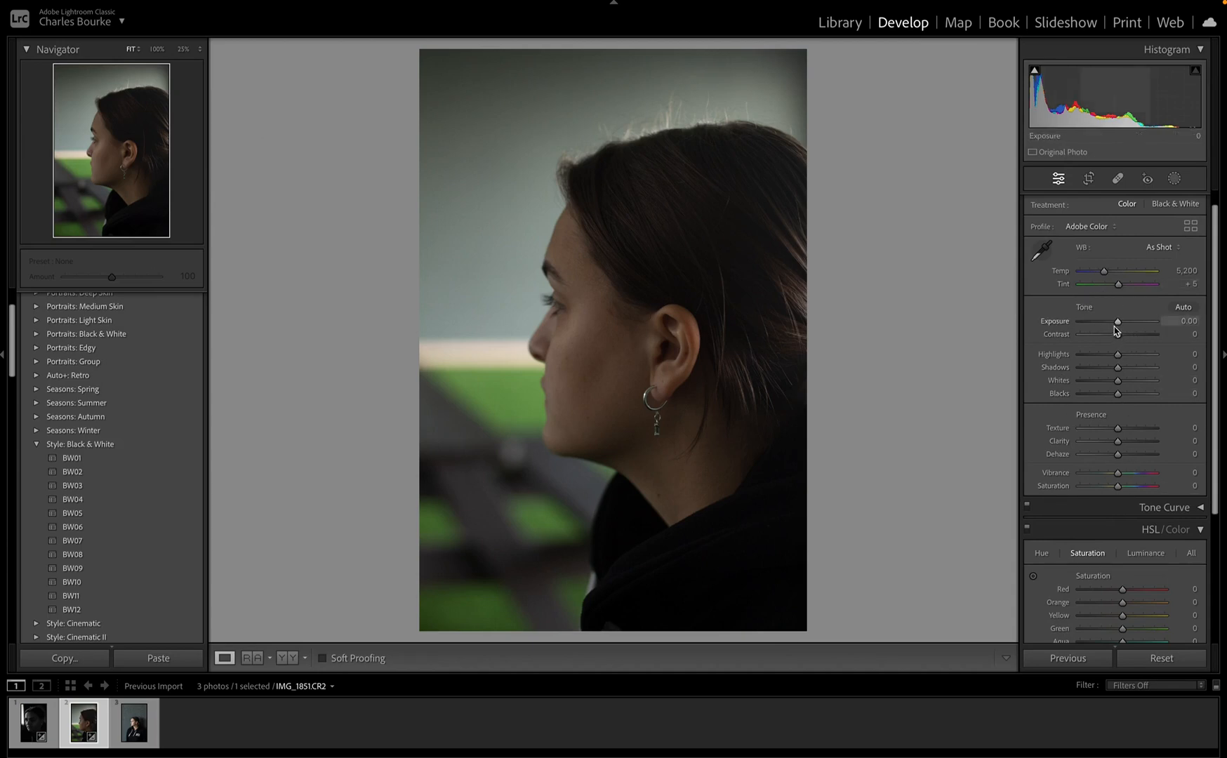
left_click_drag(1118, 327, 1111, 329)
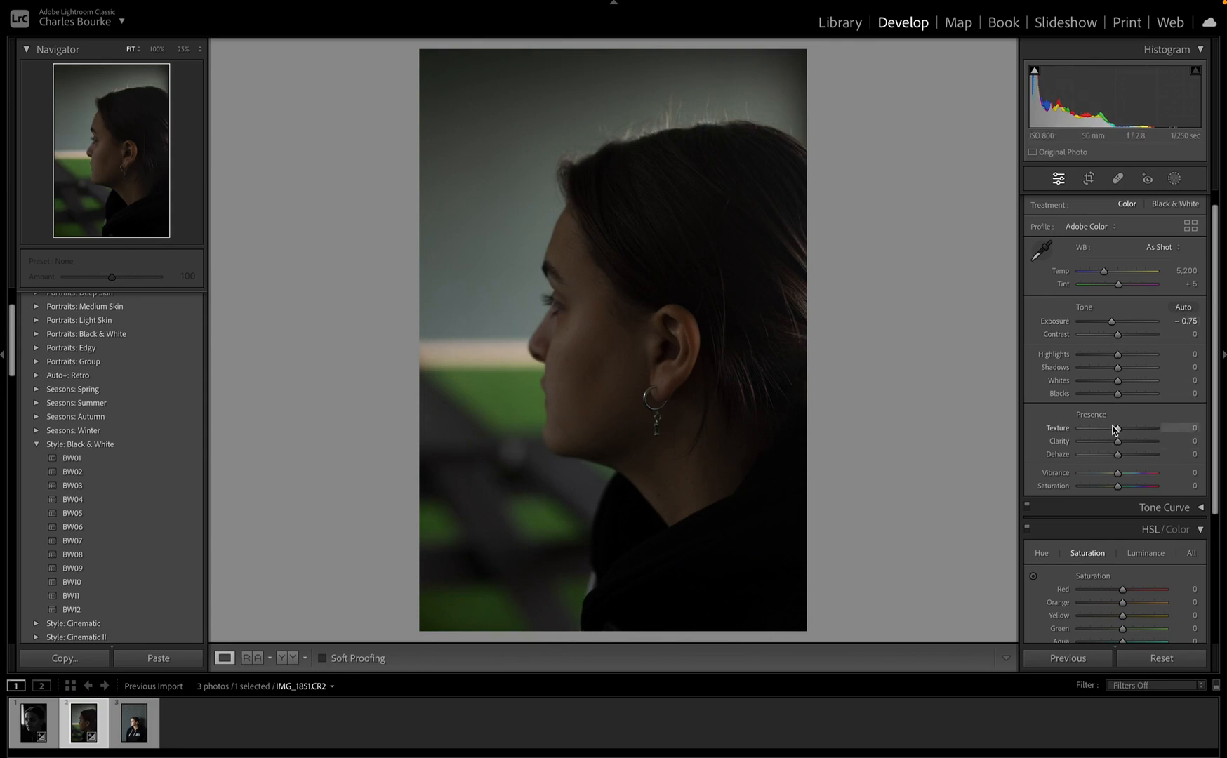
left_click_drag(1118, 431, 1108, 431)
left_click_drag(1116, 431, 1134, 433)
left_click_drag(1121, 444, 1116, 443)
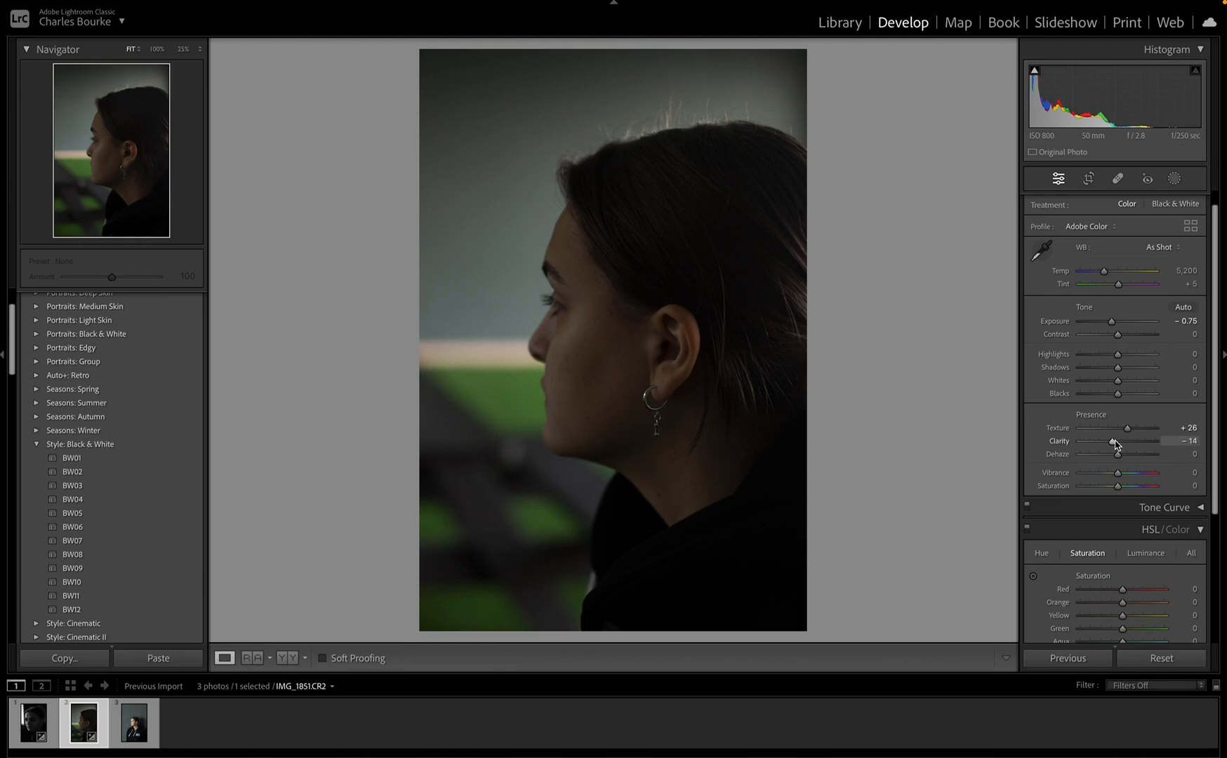
scroll(1109, 474, "down", 3)
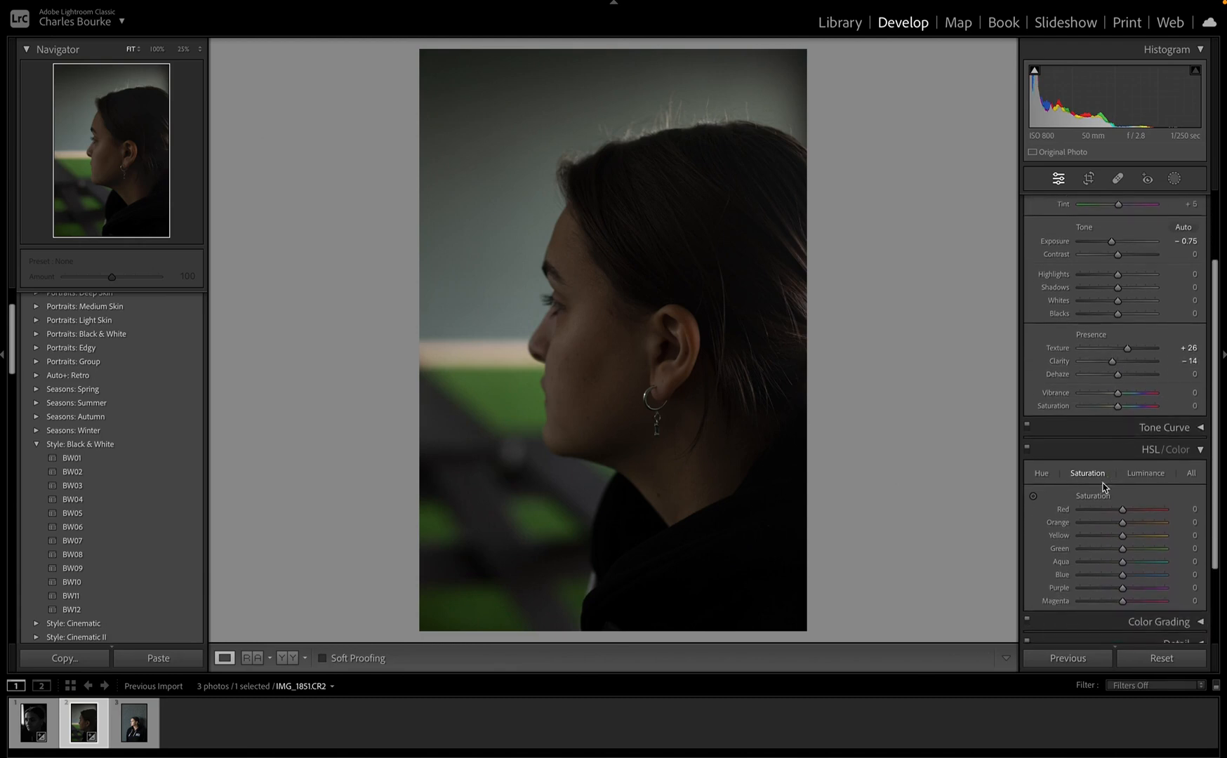
left_click_drag(1073, 514, 1078, 511)
Step: Drop Orange, Yellow, Green, Aqua, Blue and Magenta saturation to −100
left_click(1080, 523)
left_click_drag(1082, 541, 1077, 540)
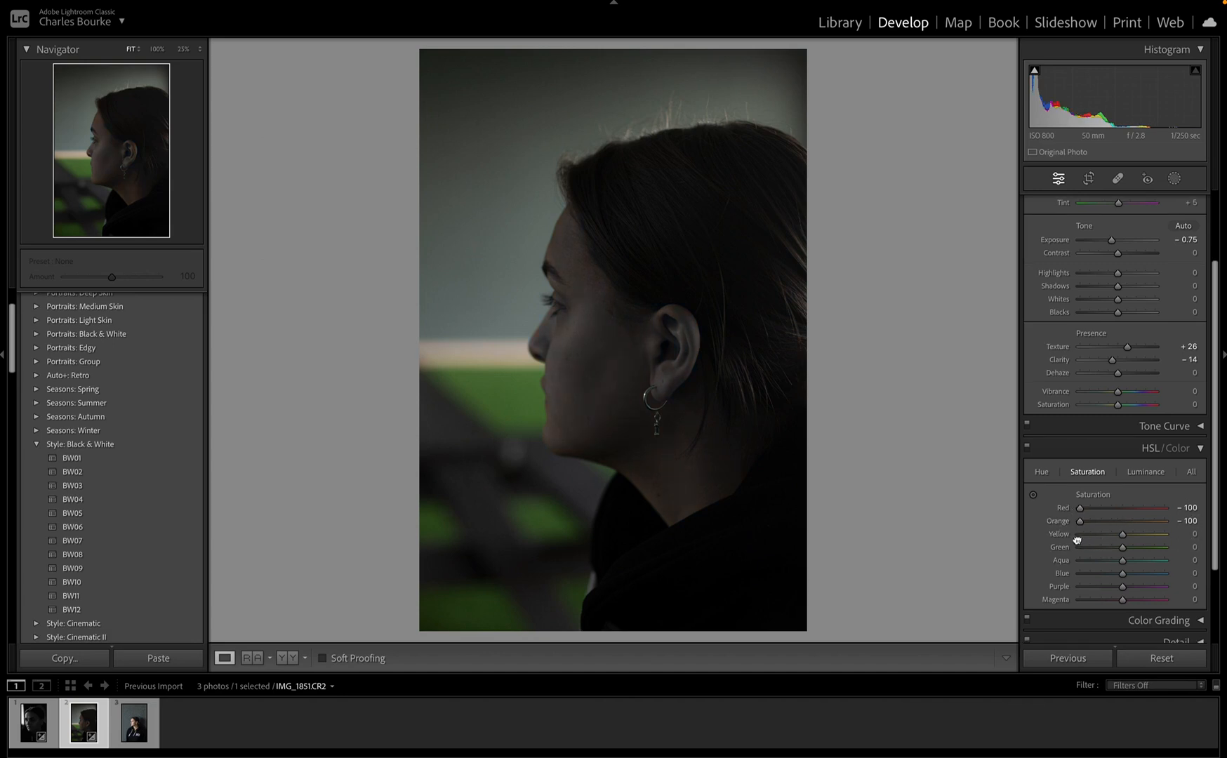
left_click(1078, 536)
left_click(1080, 548)
left_click(1080, 560)
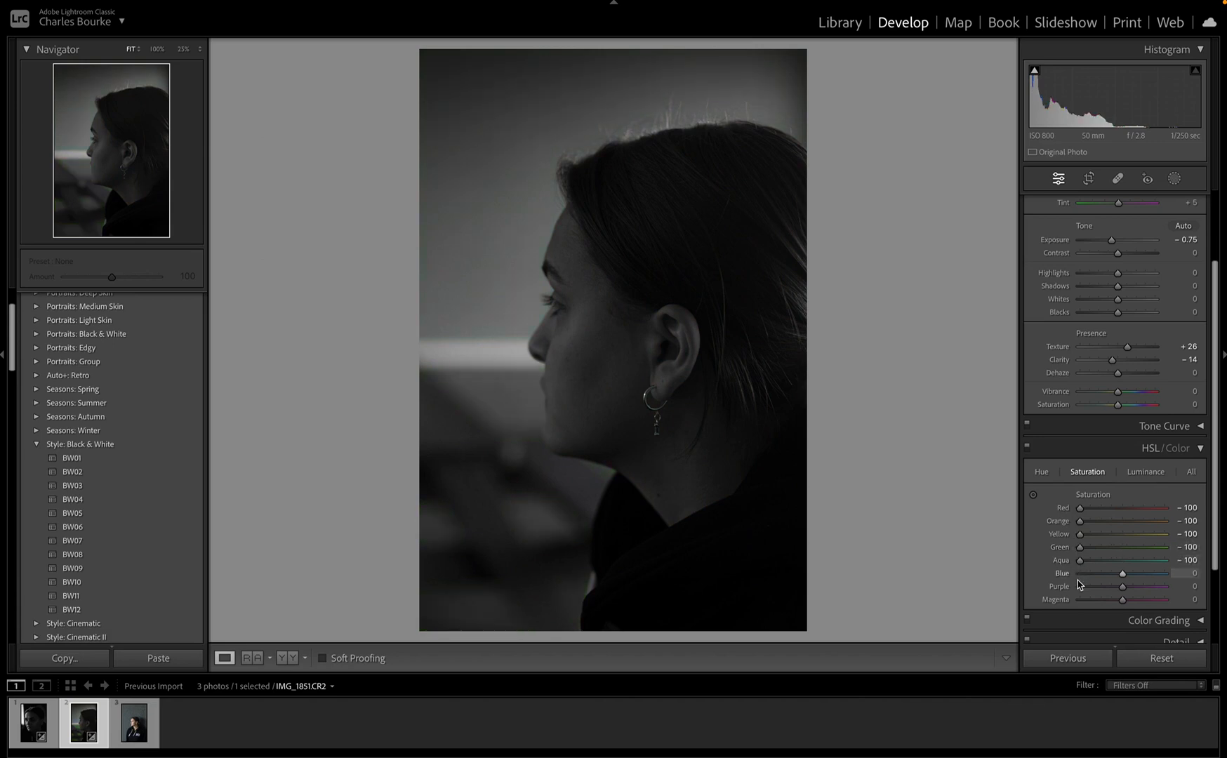
left_click(1080, 574)
left_click(1080, 599)
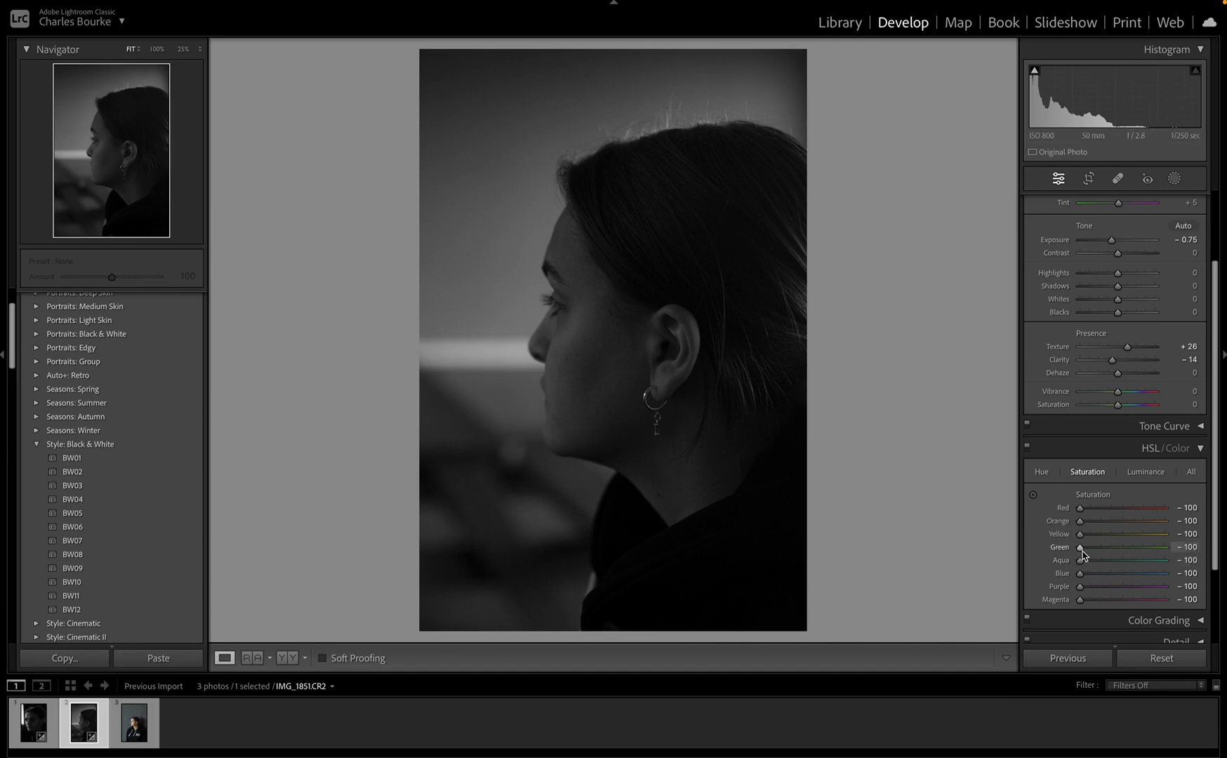
Step: Restore Red saturation to −30 and Green to −81, and raise Whites to +33
left_click_drag(1083, 554, 1092, 553)
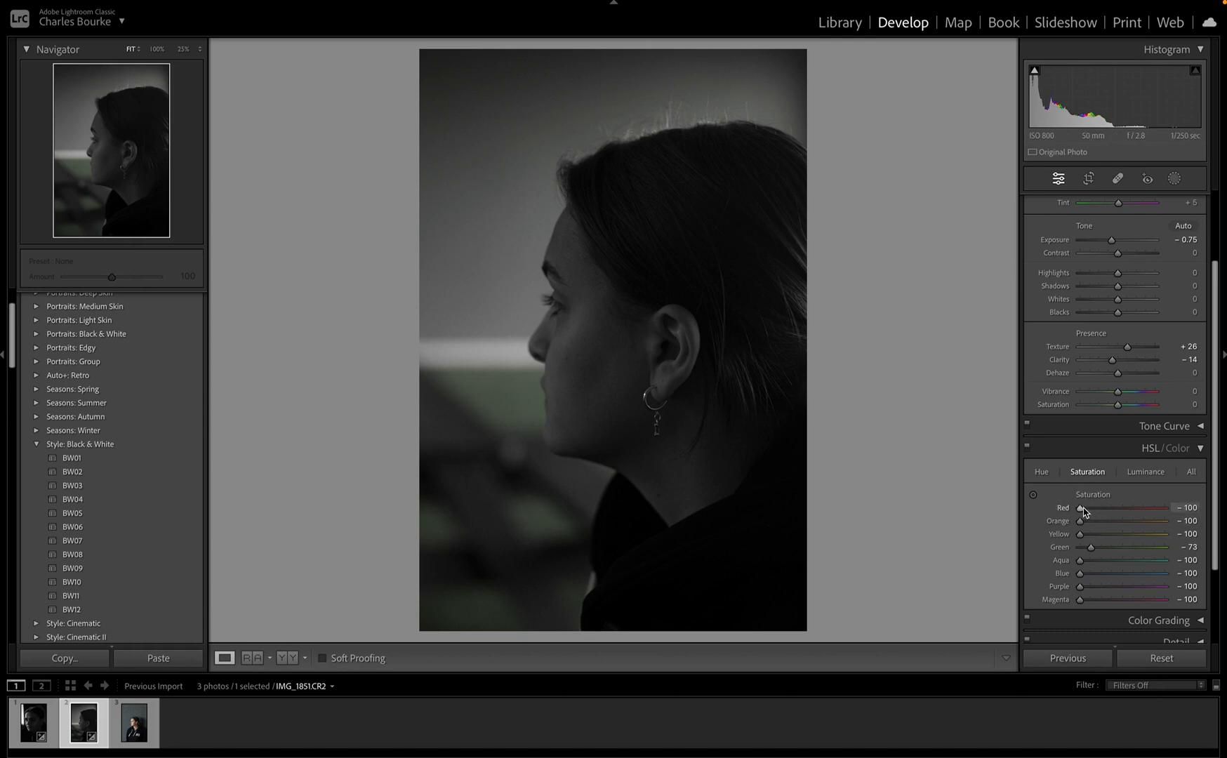
left_click_drag(1082, 510, 1107, 520)
mouse_move(1123, 303)
left_mouse_down()
mouse_move(1166, 302)
mouse_move(1086, 311)
mouse_move(1143, 306)
mouse_move(1096, 319)
mouse_move(1116, 323)
left_mouse_up()
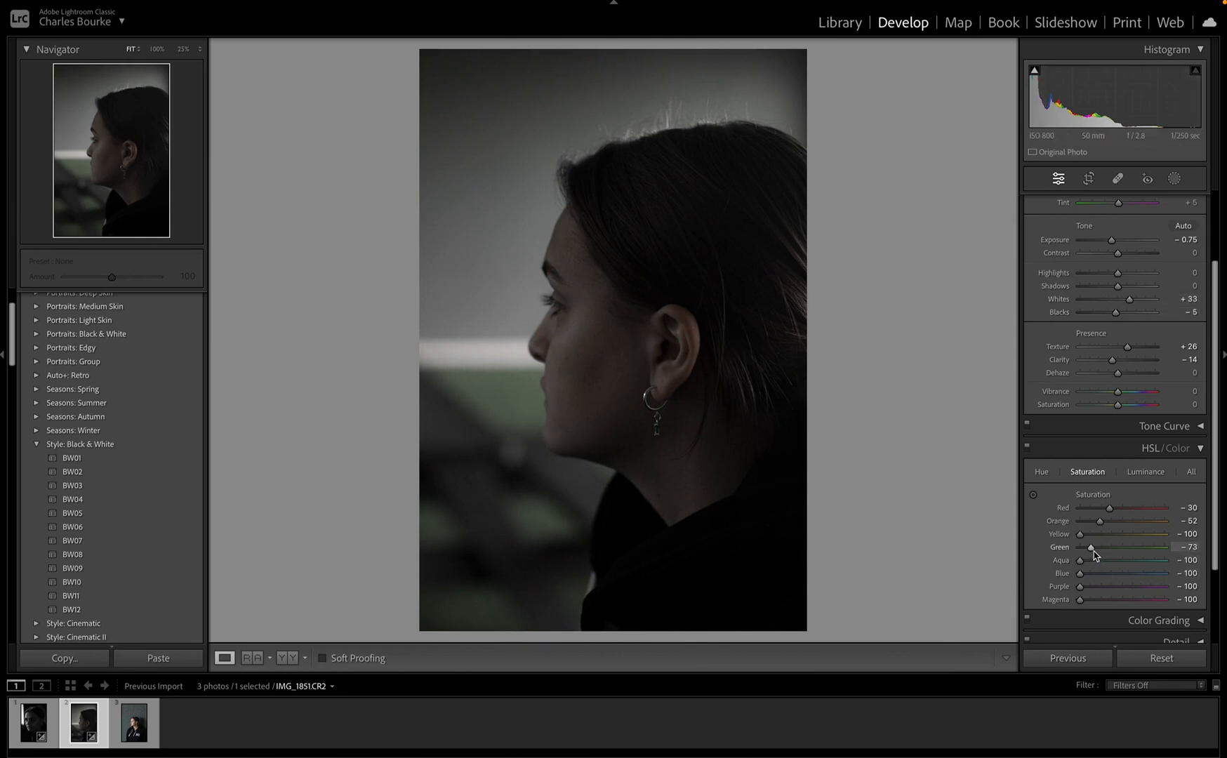
left_click_drag(1093, 551, 1091, 554)
Step: Add an inverted Subject mask on the background with Exposure −0.26 and Blacks 3
left_click(1175, 179)
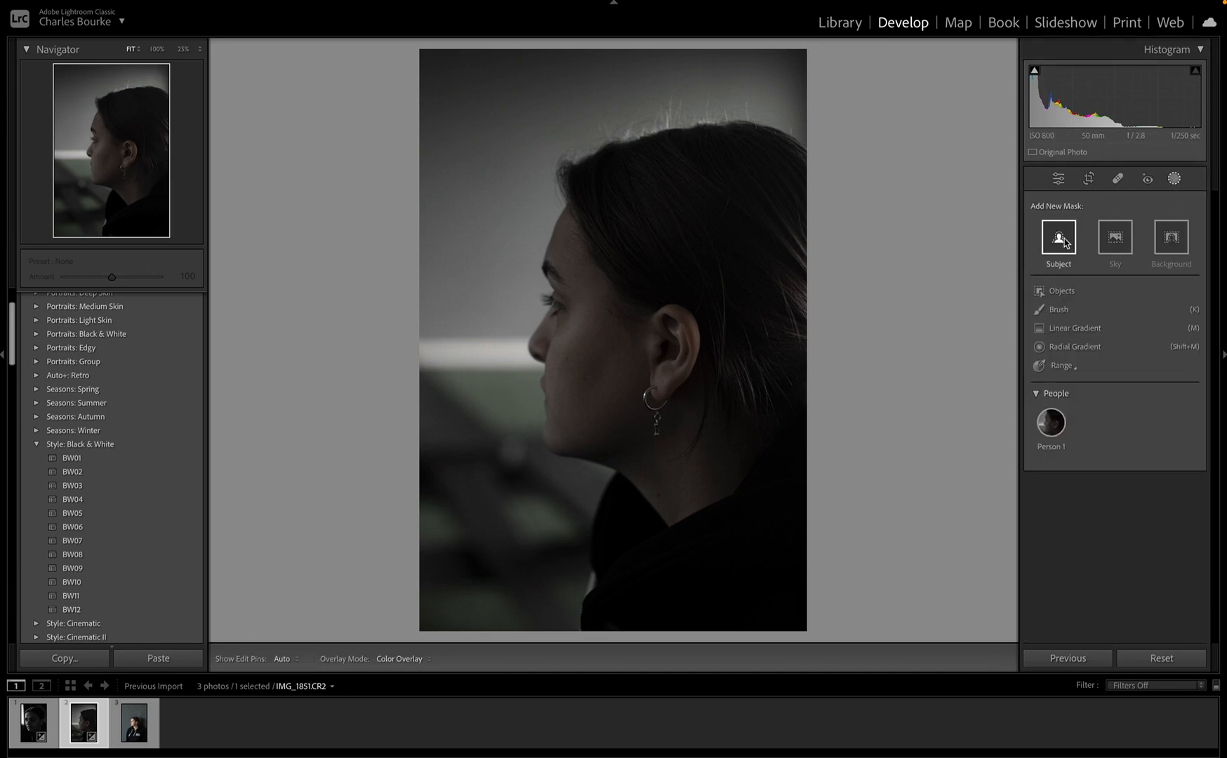
left_click(1059, 238)
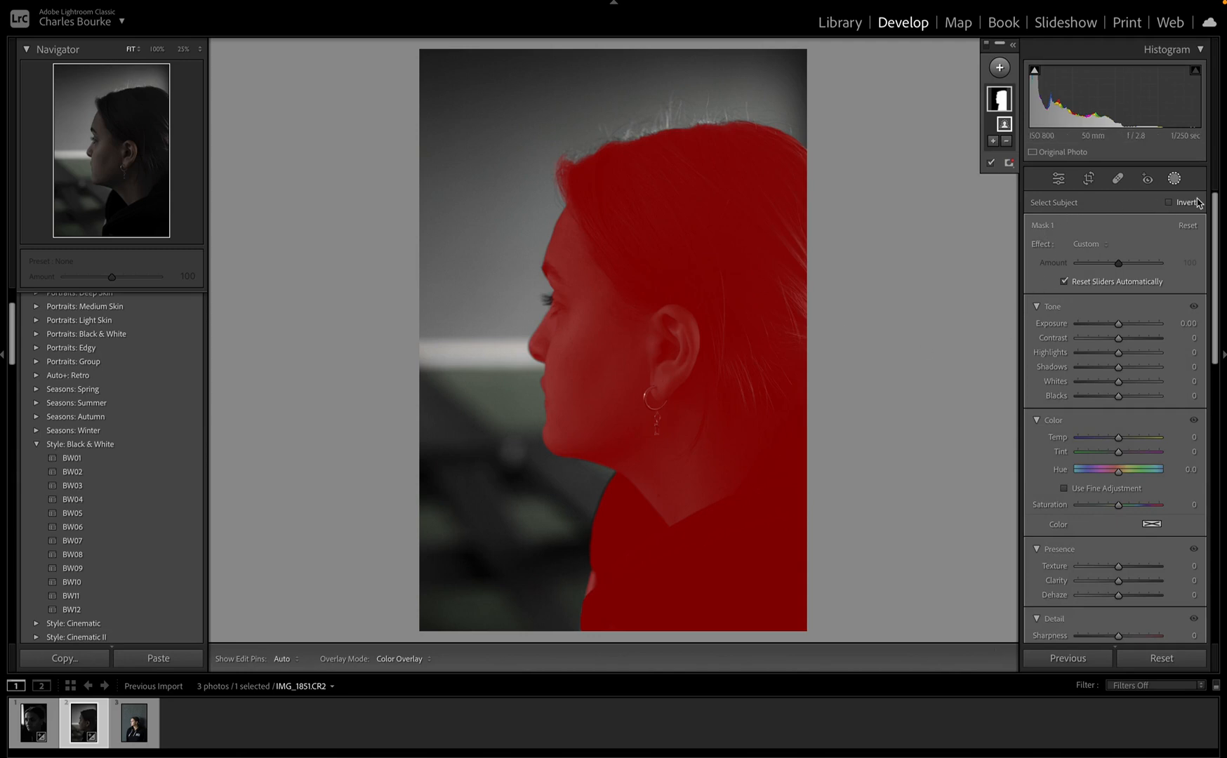
left_click(1168, 202)
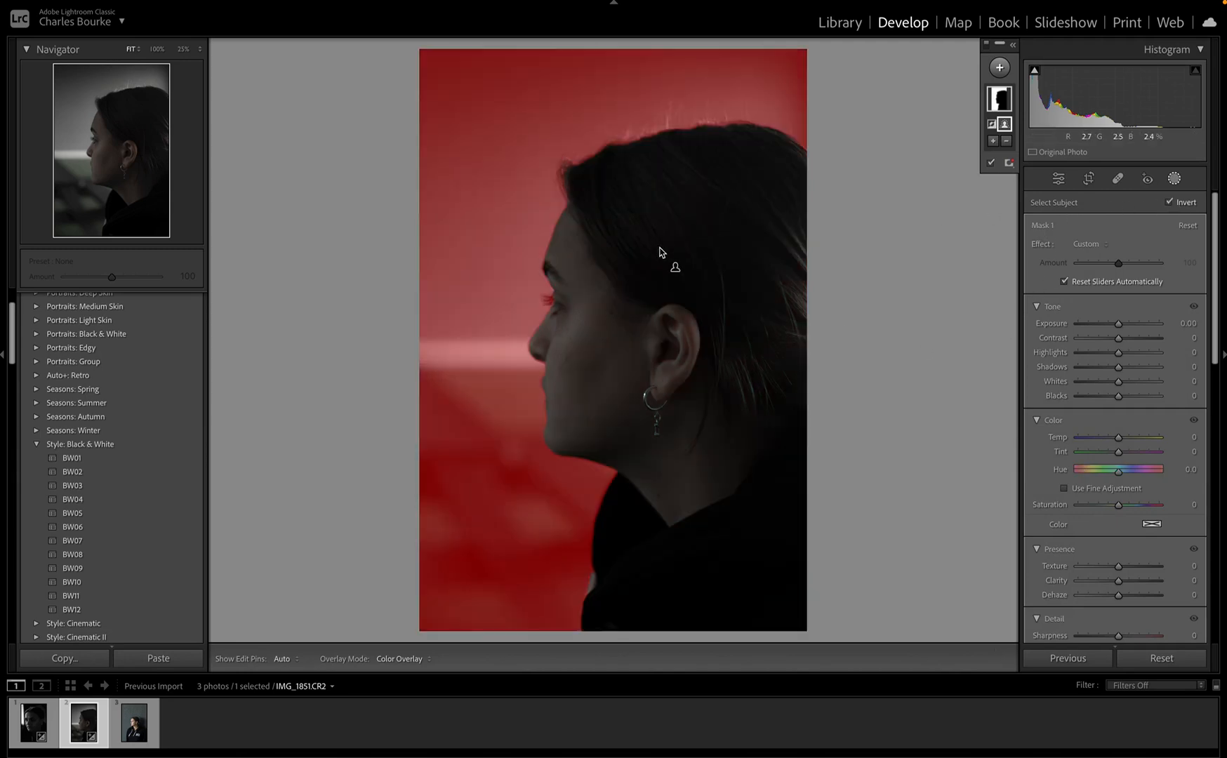
mouse_move(1118, 323)
left_mouse_down()
mouse_move(1086, 324)
mouse_move(1117, 325)
left_mouse_up()
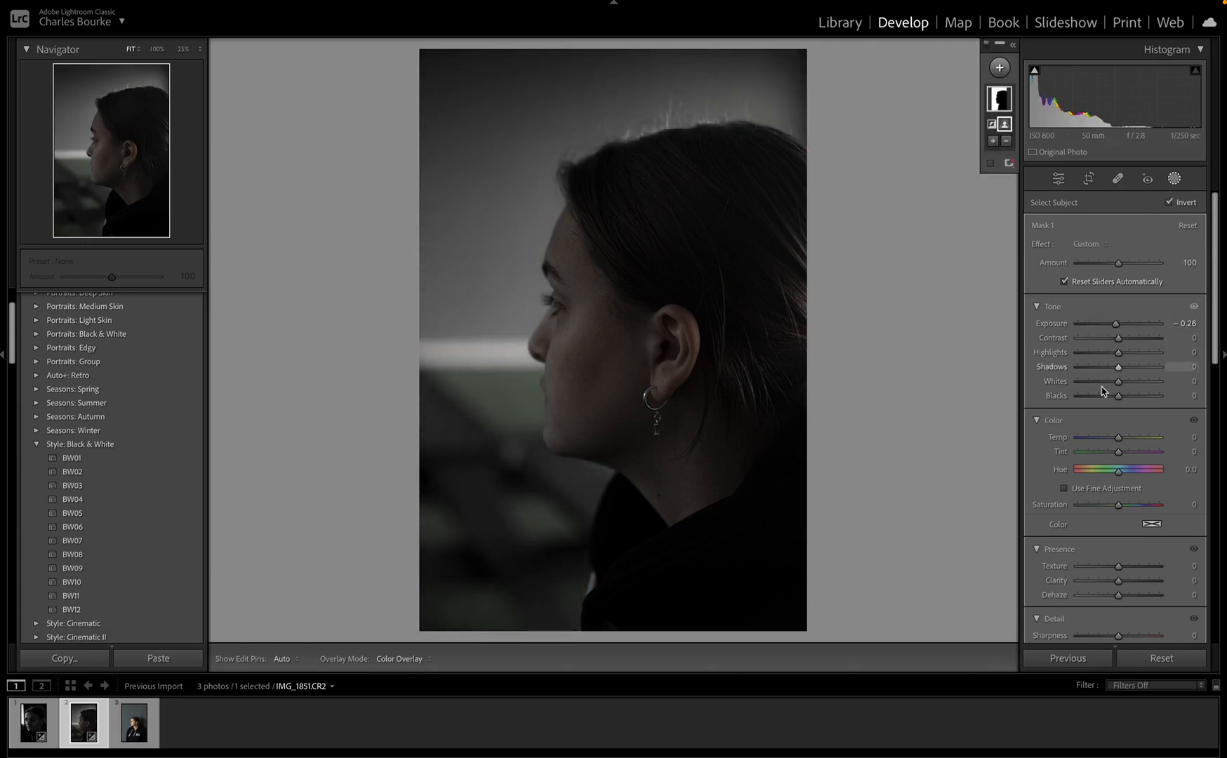
left_click_drag(1104, 399, 1120, 397)
key("ctrl+z")
Step: Draw a radial gradient over the woman's face with Feather 64, Whites +31 and Blacks −6
left_click(1000, 68)
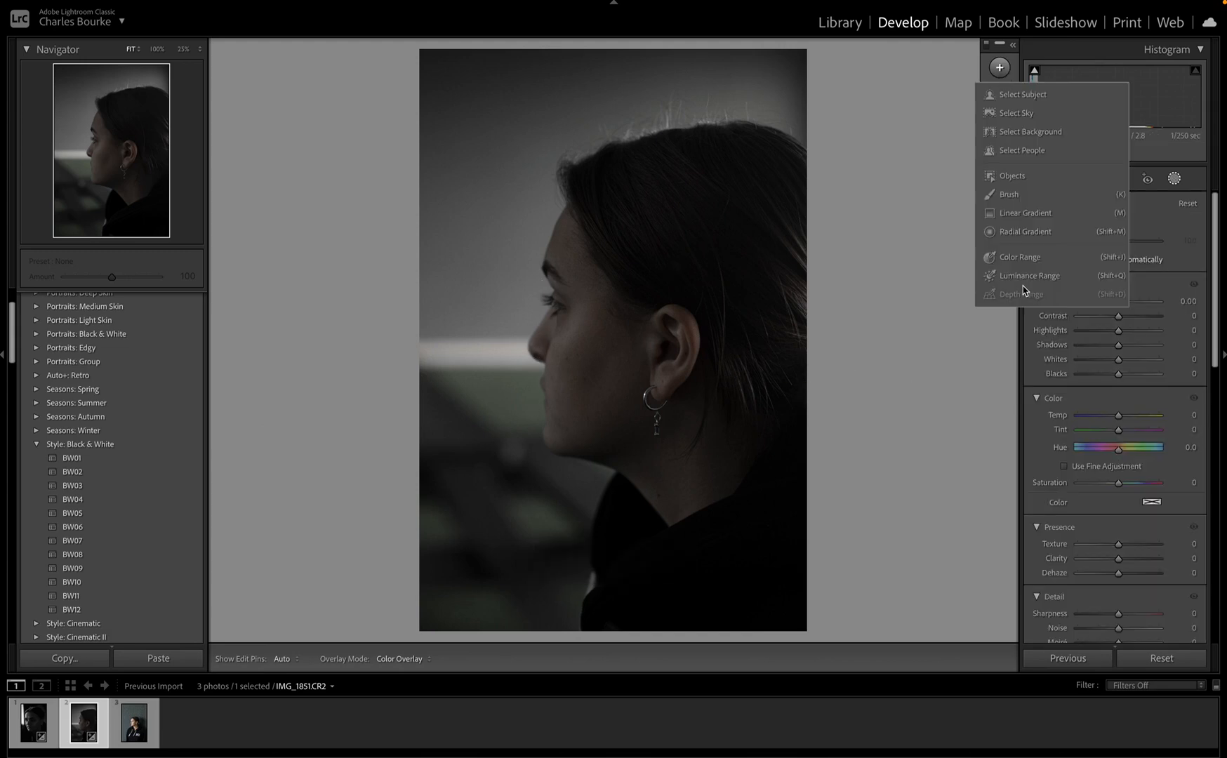
left_click(1030, 233)
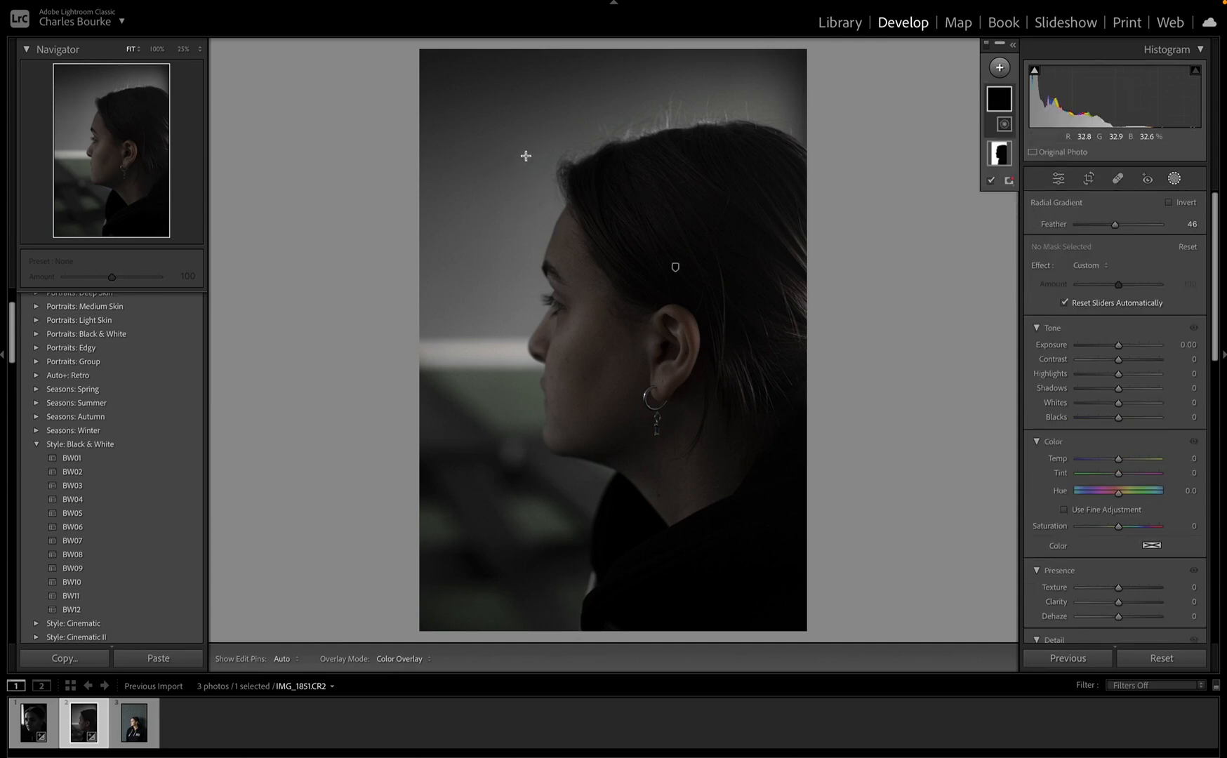
left_click_drag(525, 155, 713, 419)
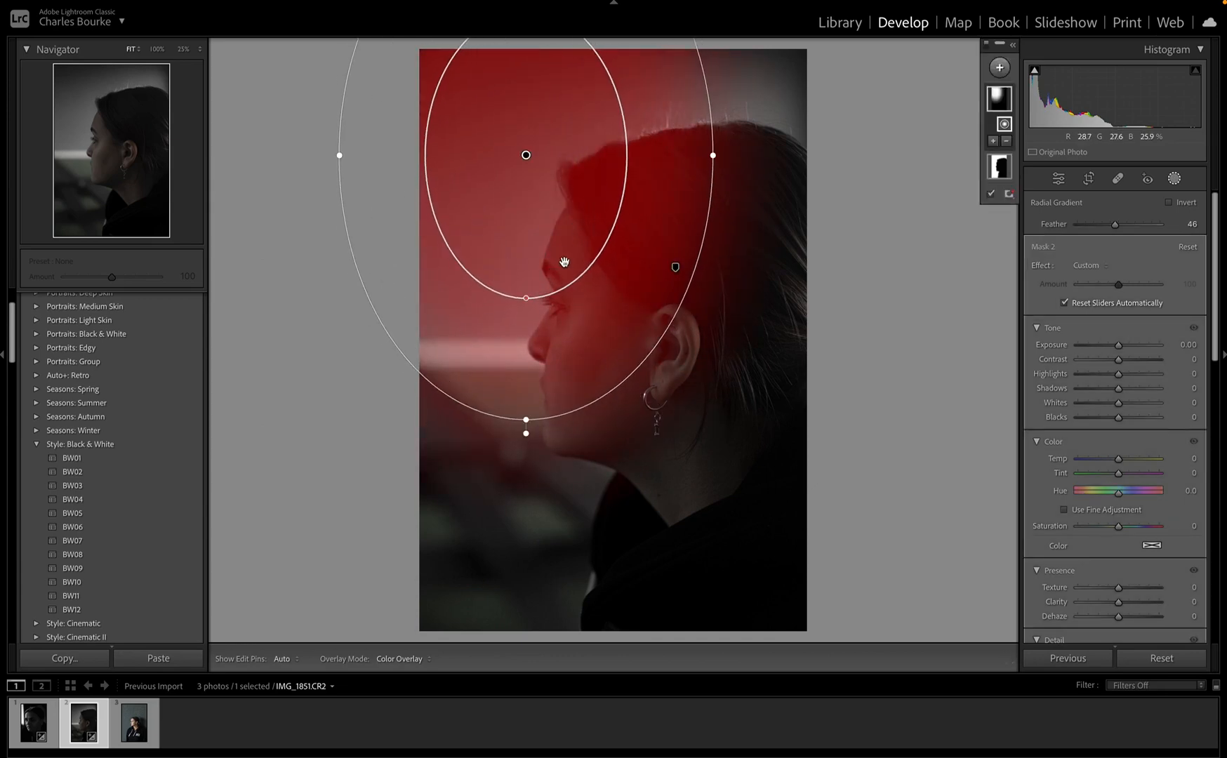
left_click_drag(563, 262, 664, 410)
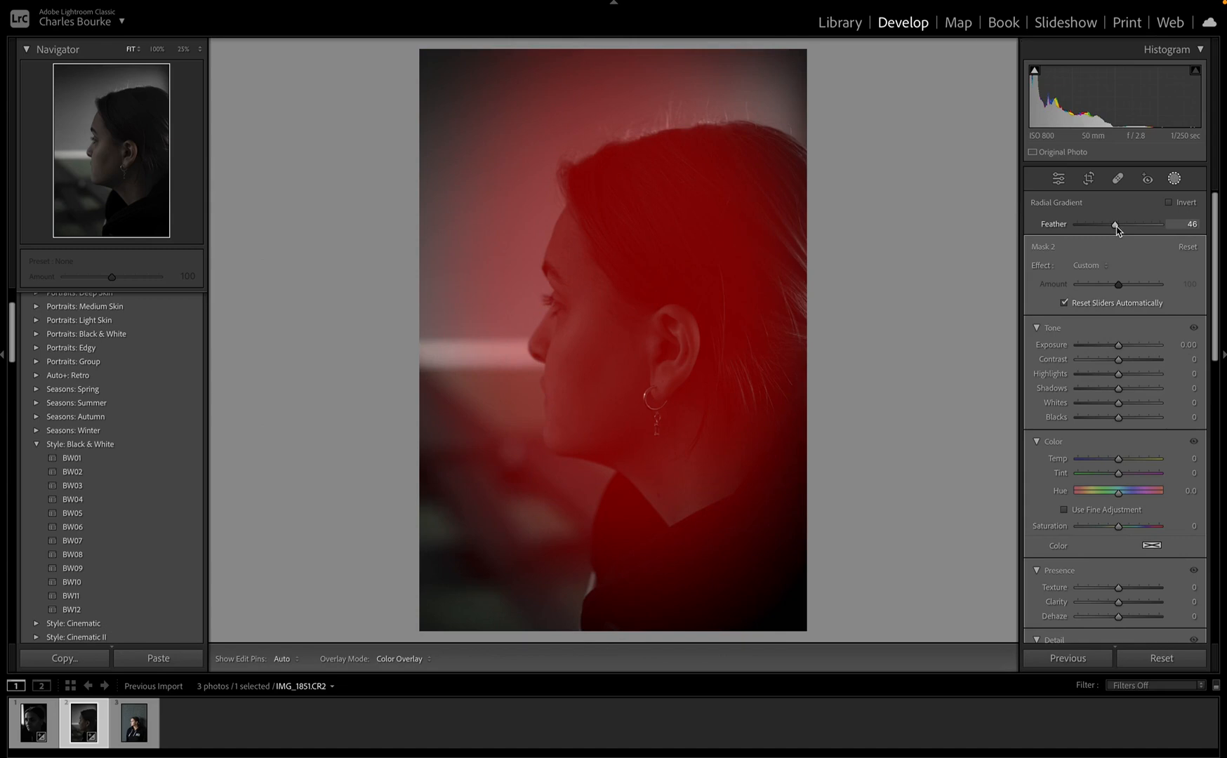
left_click_drag(1111, 229, 1133, 253)
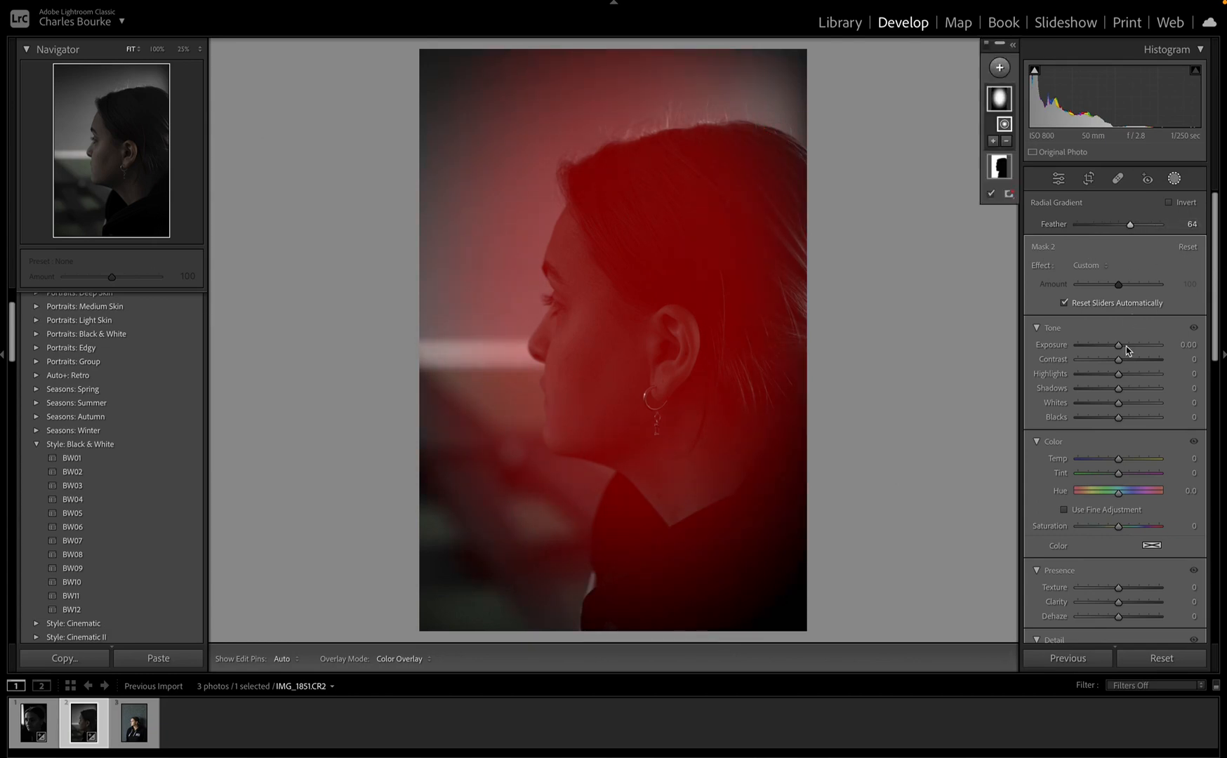
left_click_drag(1093, 401, 1120, 425)
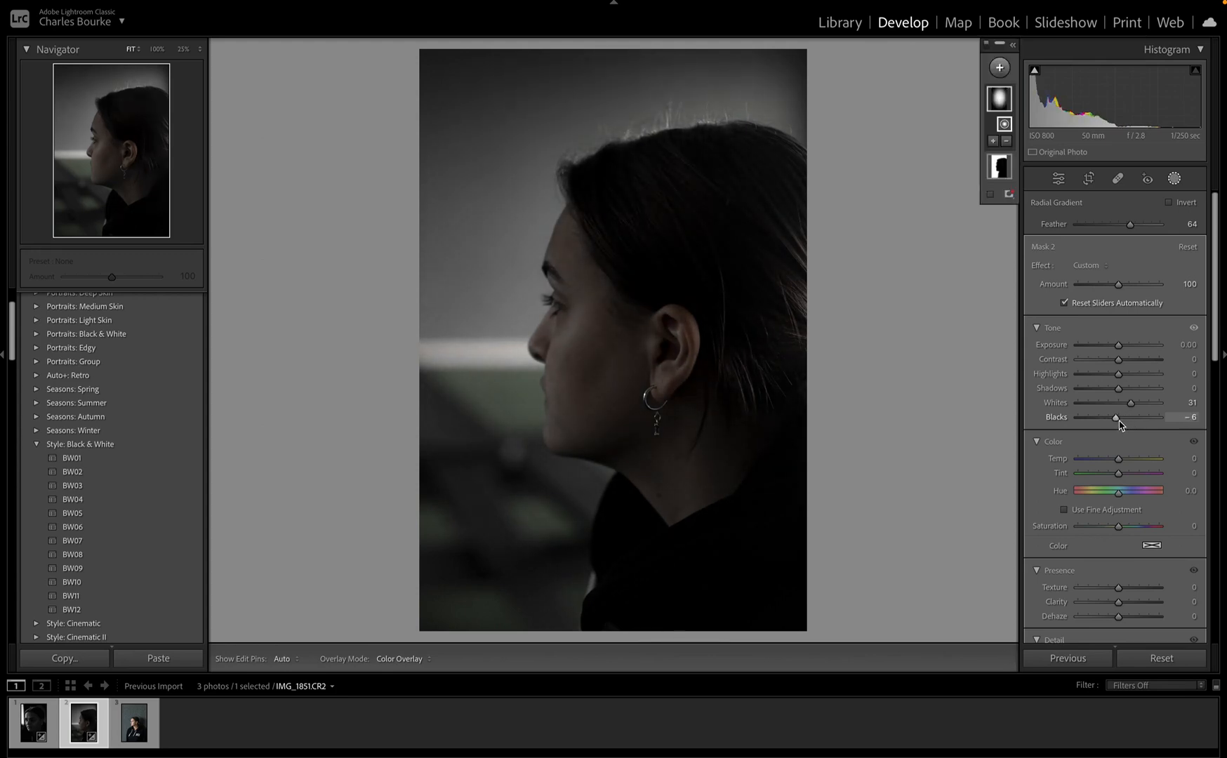
mouse_move(927, 275)
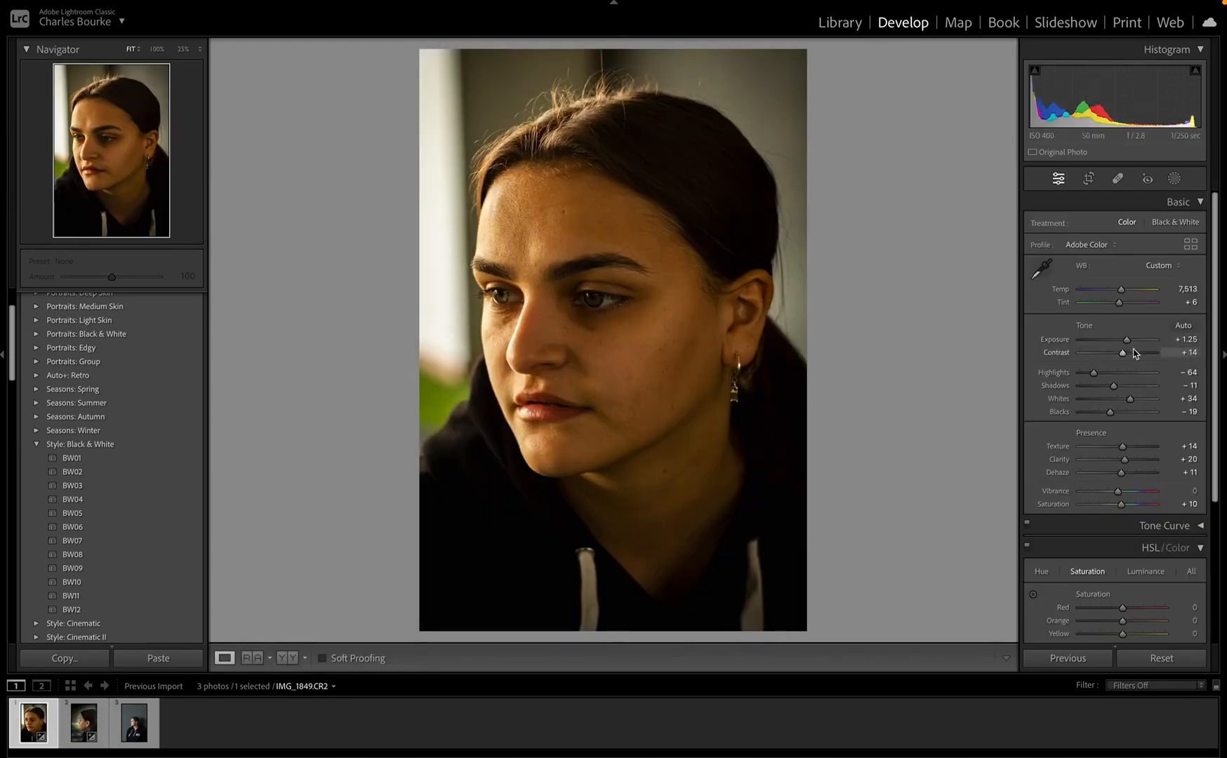
Step: Darken the first portrait's exposure to −0.75
left_click_drag(1122, 338, 1110, 343)
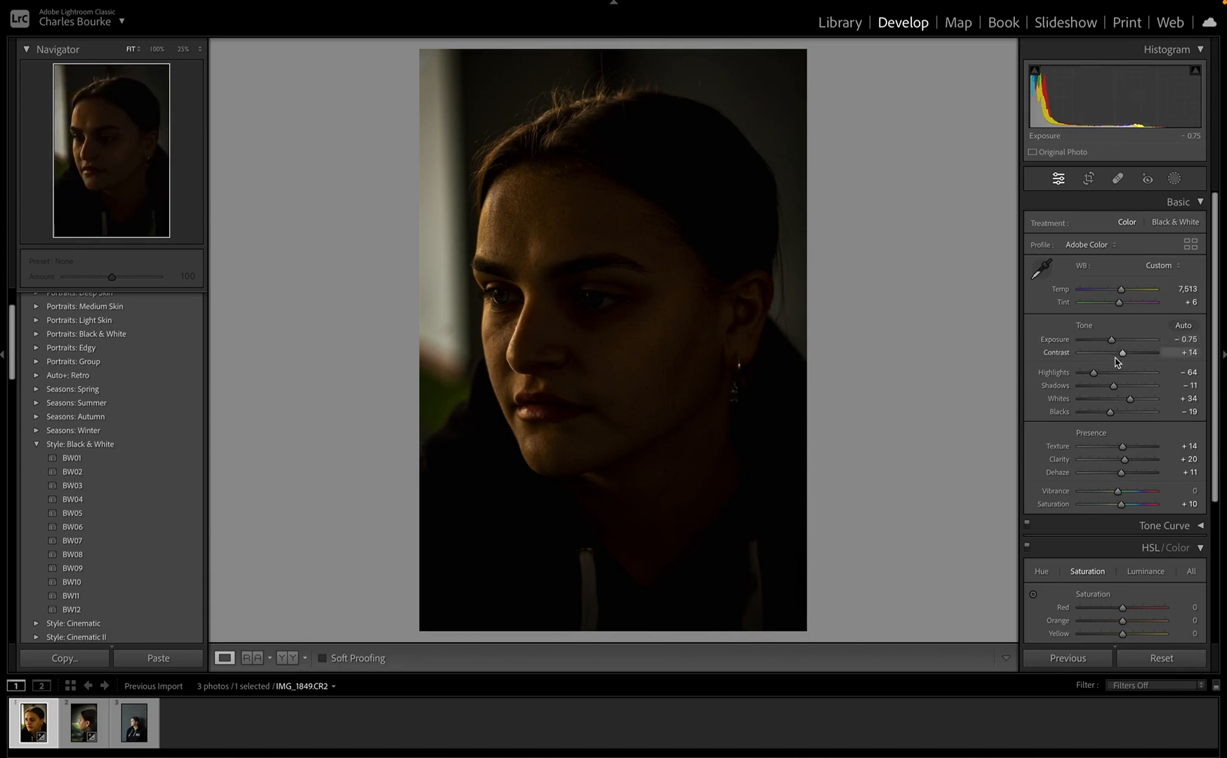
scroll(1118, 589, "down", 1)
scroll(1118, 588, "down", 3)
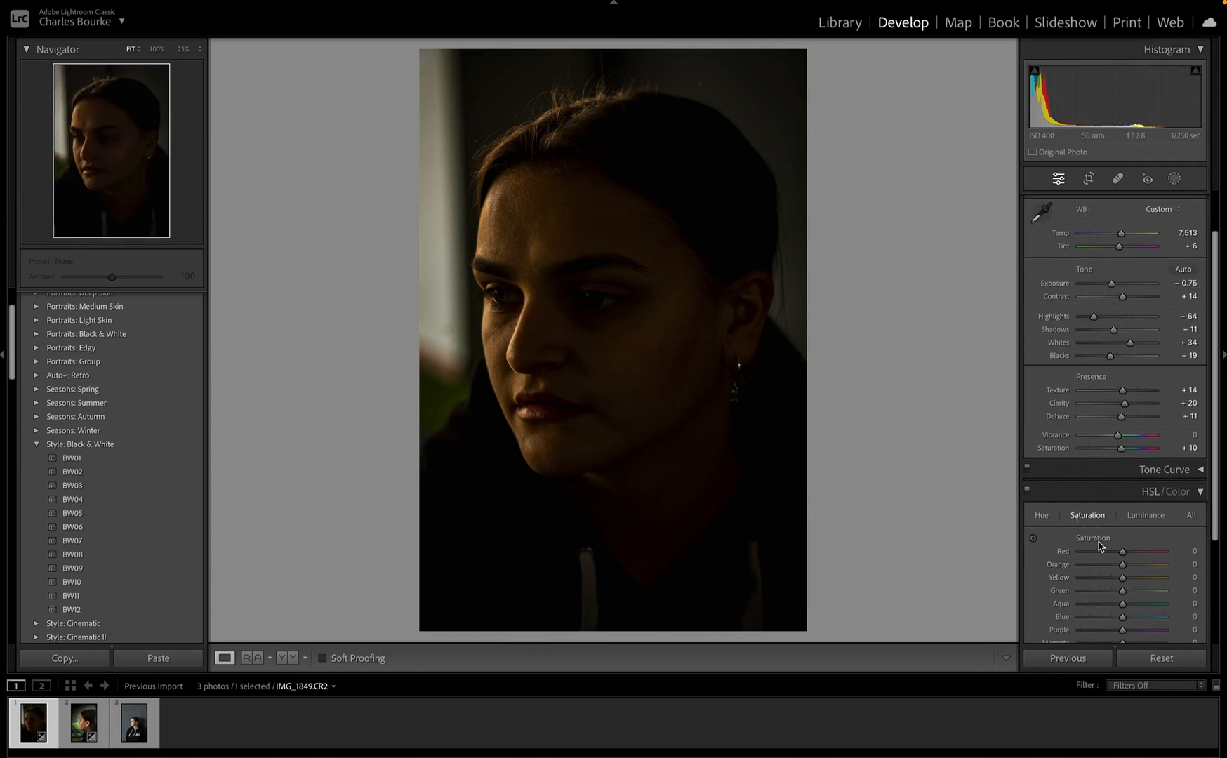
scroll(1100, 545, "down", 2)
Step: Set Red, Orange, Yellow, Green, Aqua, Blue, Purple and Magenta saturation all to −100
left_click(1079, 526)
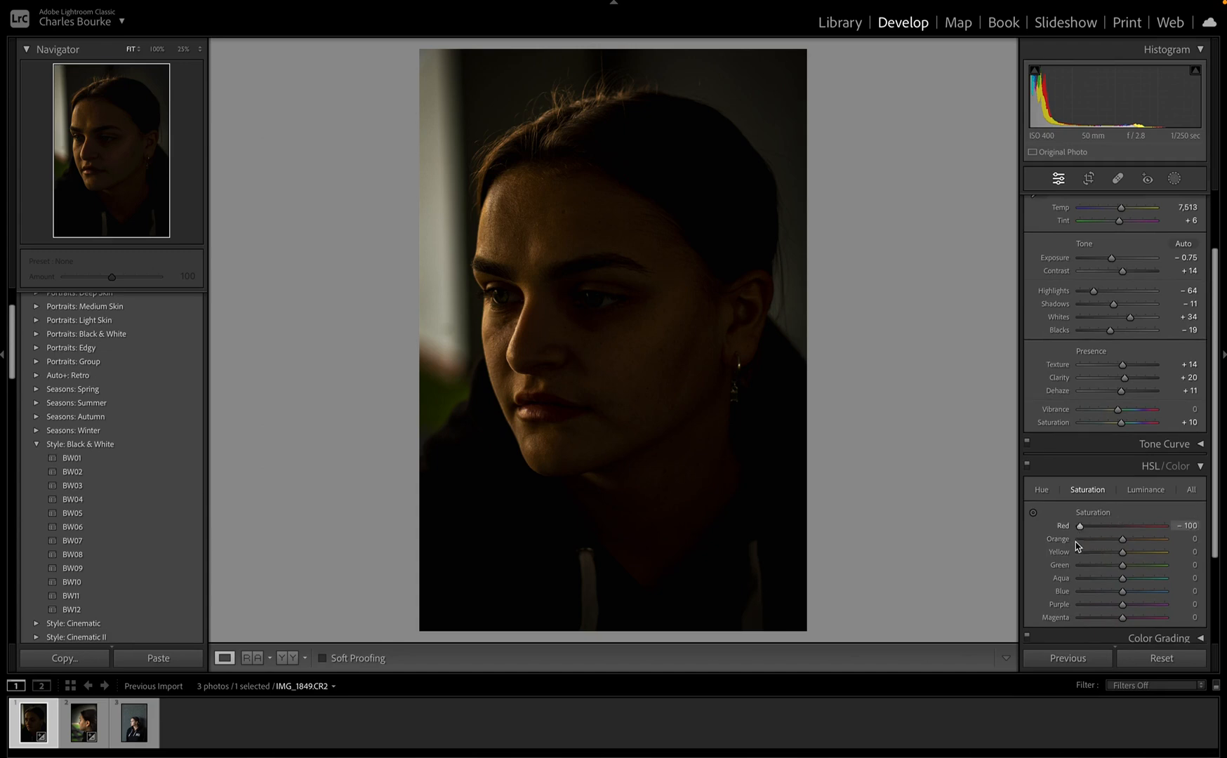
left_click(1080, 539)
left_click(1080, 565)
left_click(1079, 552)
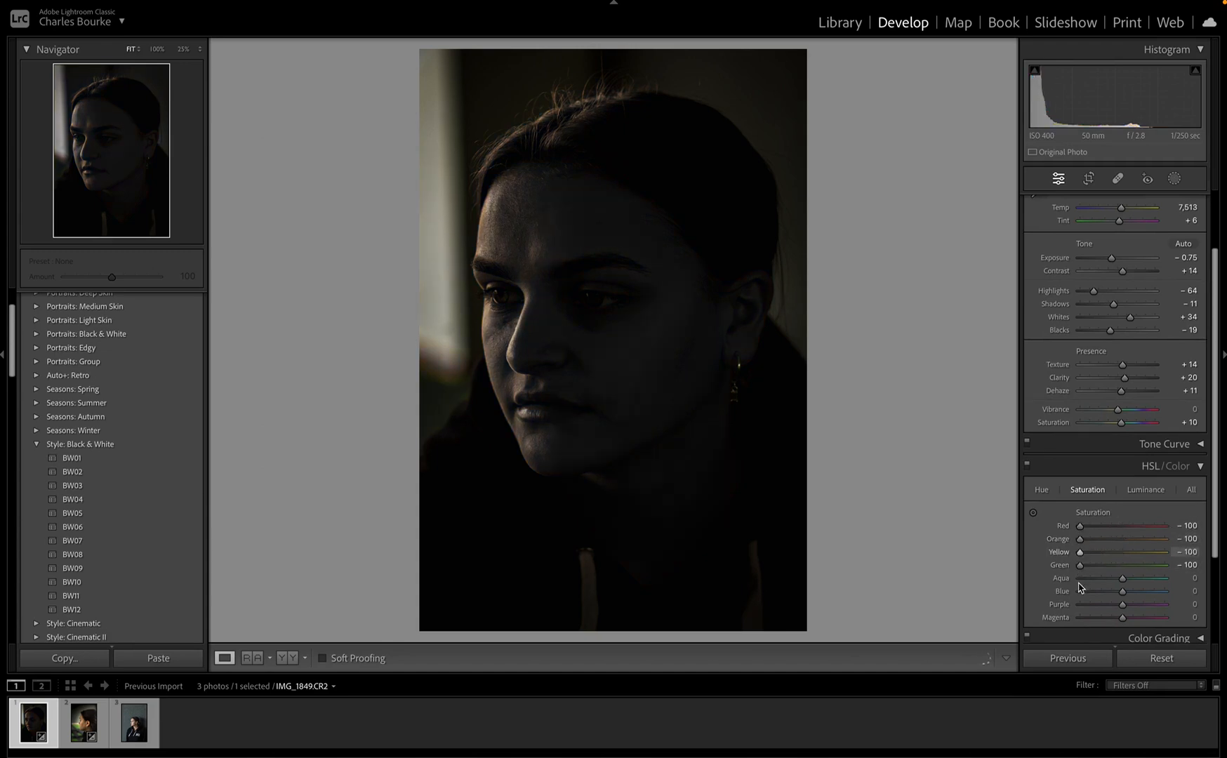
left_click(1079, 578)
left_click(1079, 591)
left_click(1080, 604)
left_click(1079, 618)
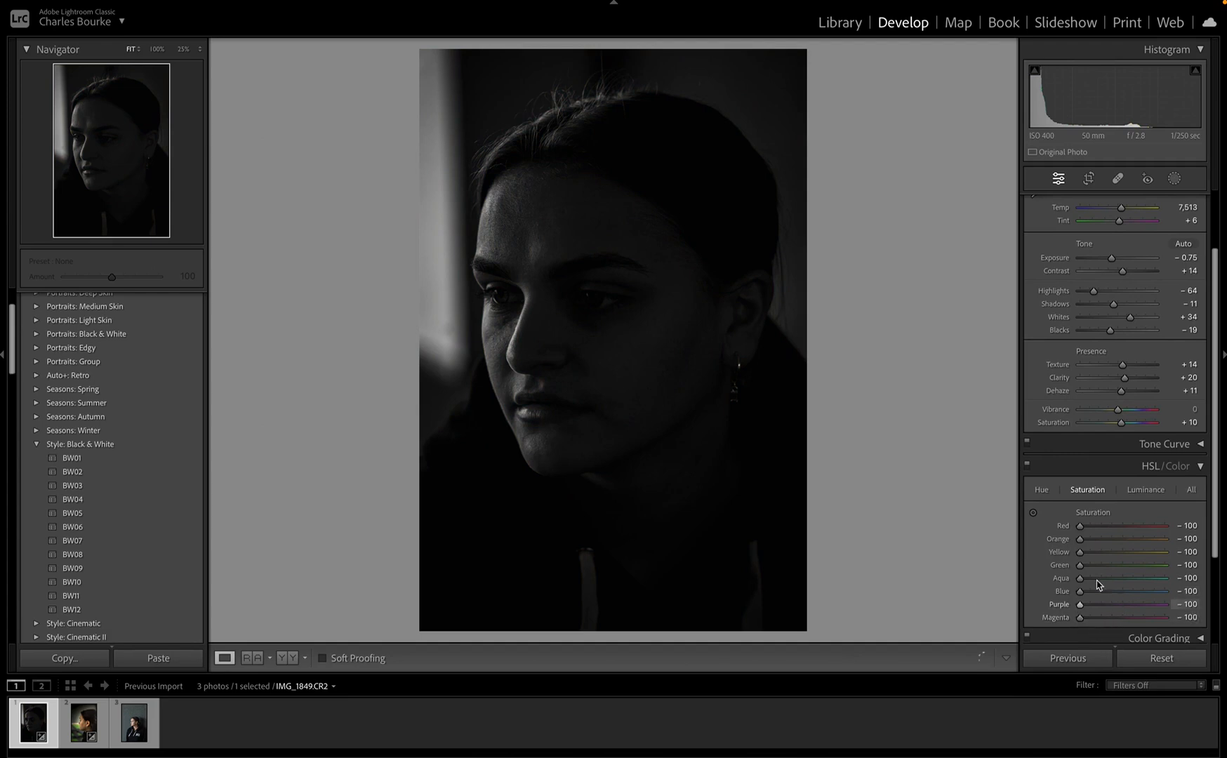
scroll(1099, 584, "down", 2)
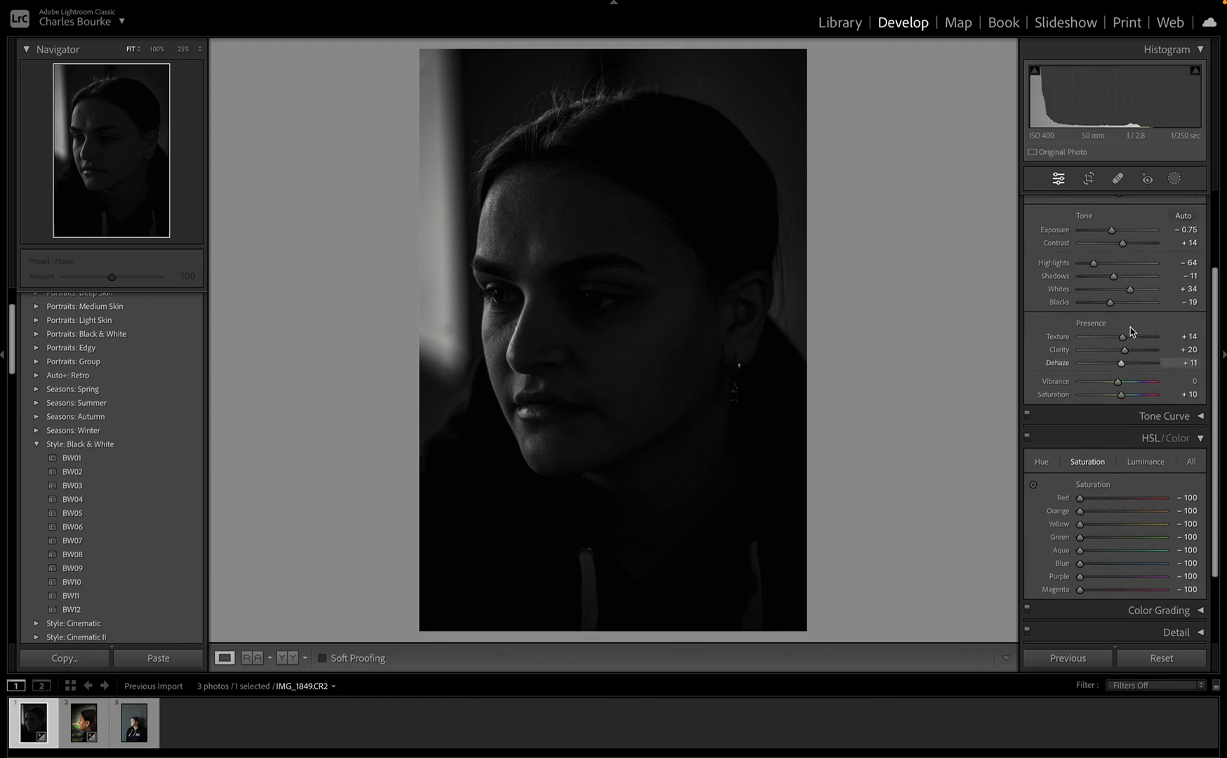
Step: Set Texture −30, Clarity −26, Whites +76, Blacks −39 and Exposure −0.25
mouse_move(1123, 337)
left_mouse_down()
mouse_move(1107, 339)
mouse_move(1113, 353)
left_mouse_up()
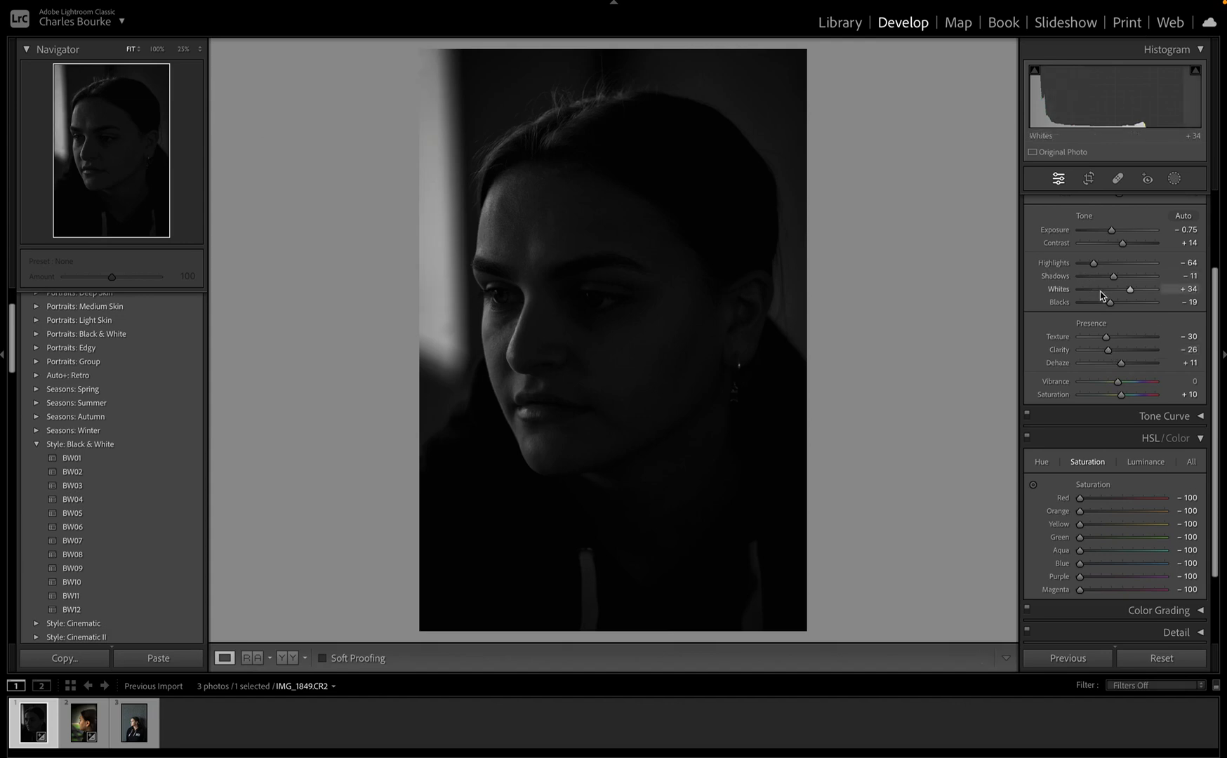
mouse_move(1108, 304)
left_mouse_down()
mouse_move(1096, 307)
mouse_move(1149, 297)
mouse_move(1103, 306)
left_mouse_up()
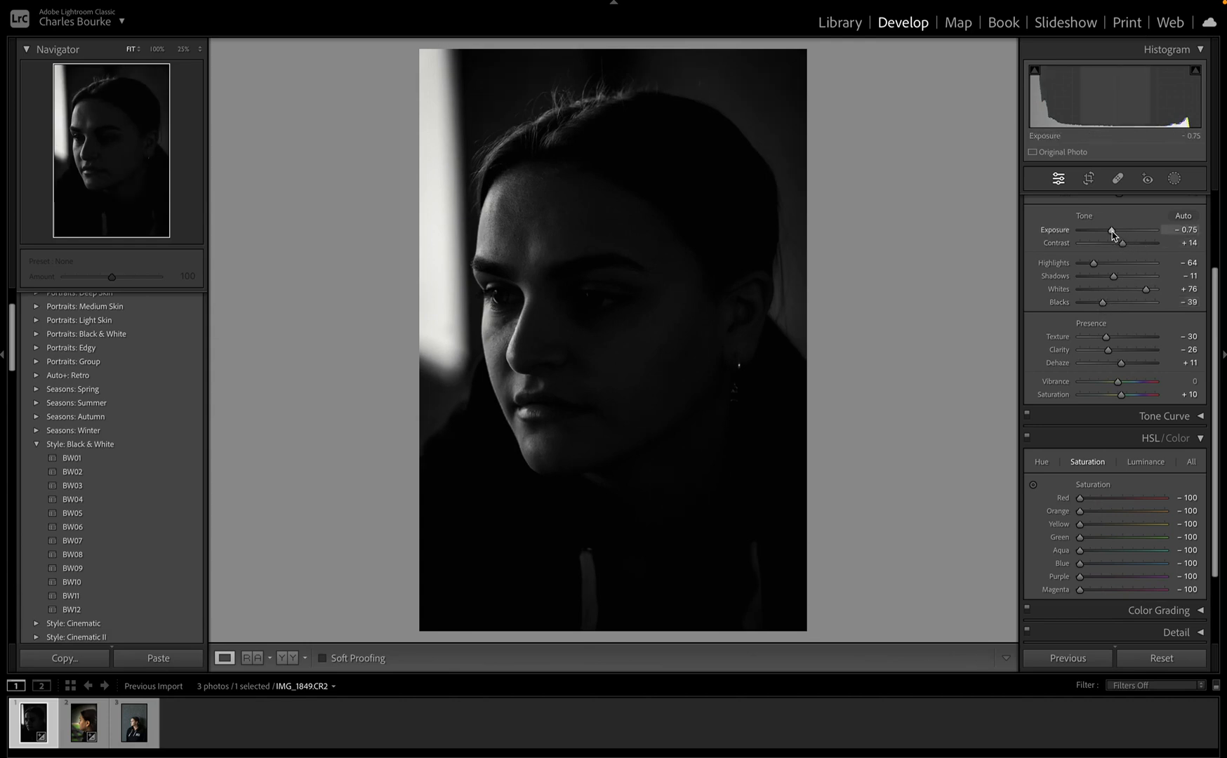
left_click_drag(1112, 232, 1115, 234)
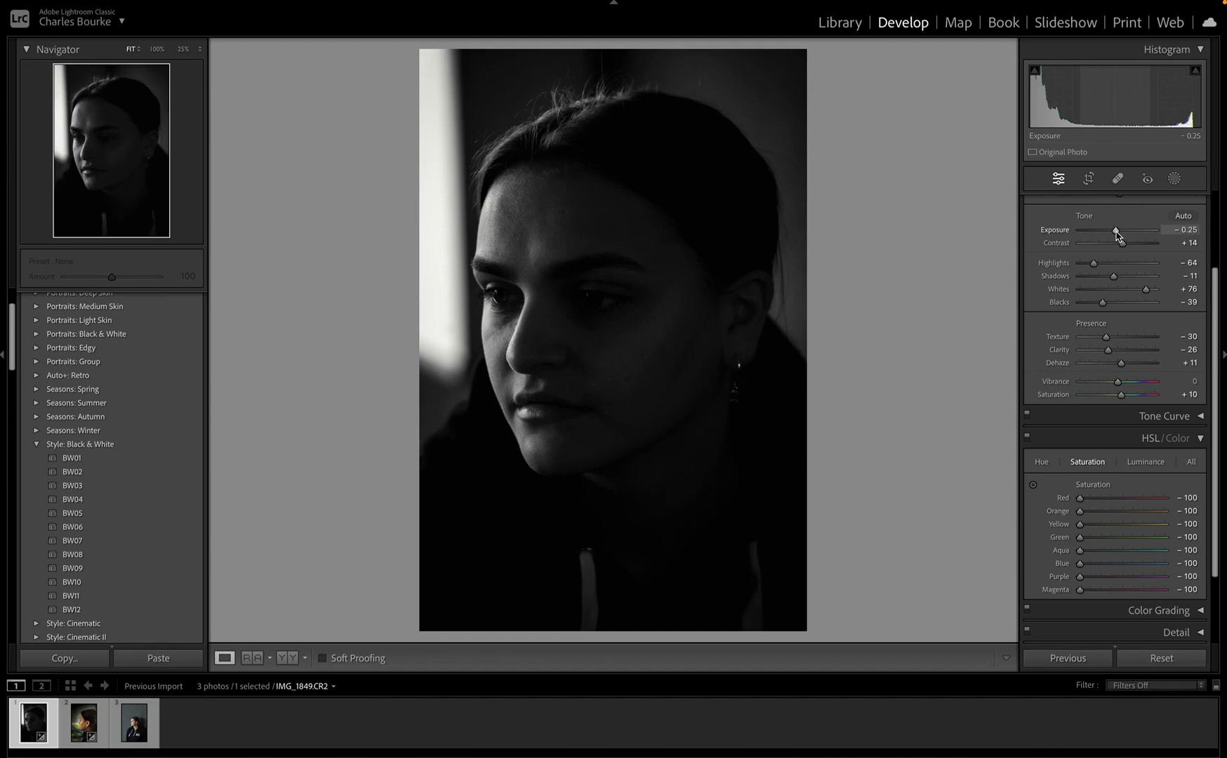
Step: Add a Subject mask on the woman with Exposure 0.14 and Whites 9
left_click(1174, 180)
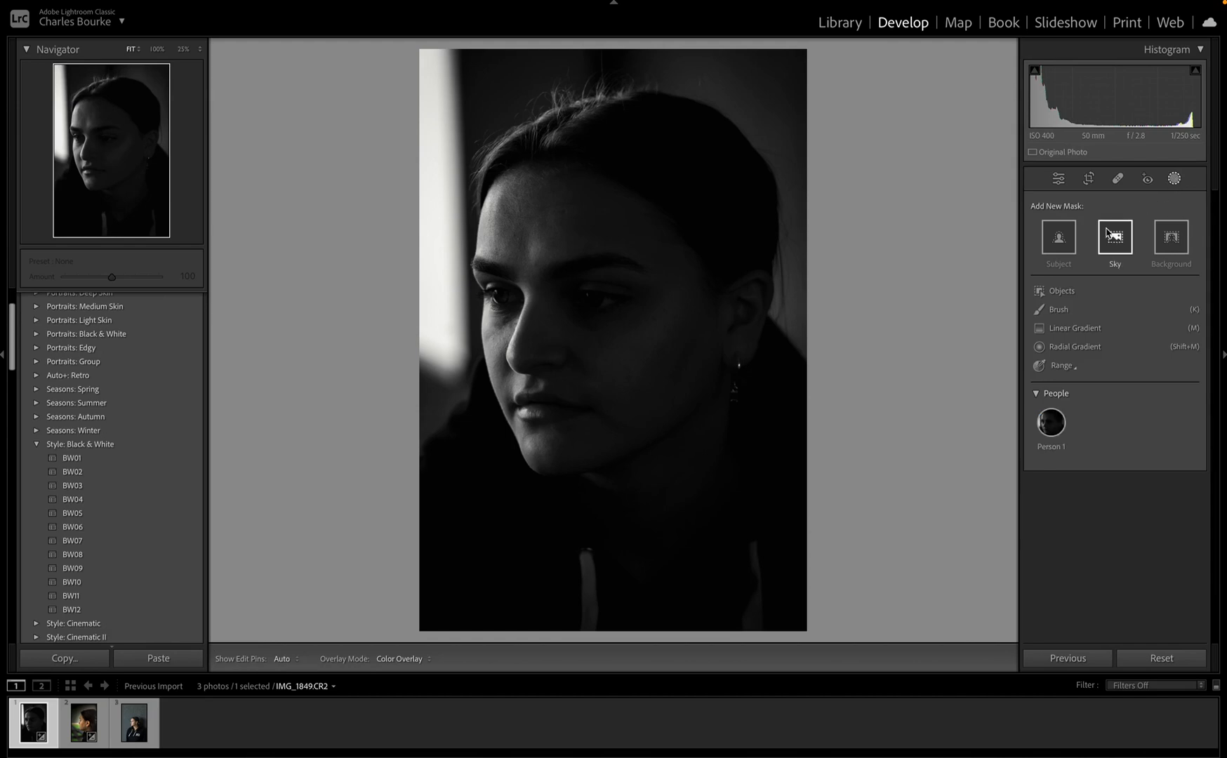
left_click(1066, 246)
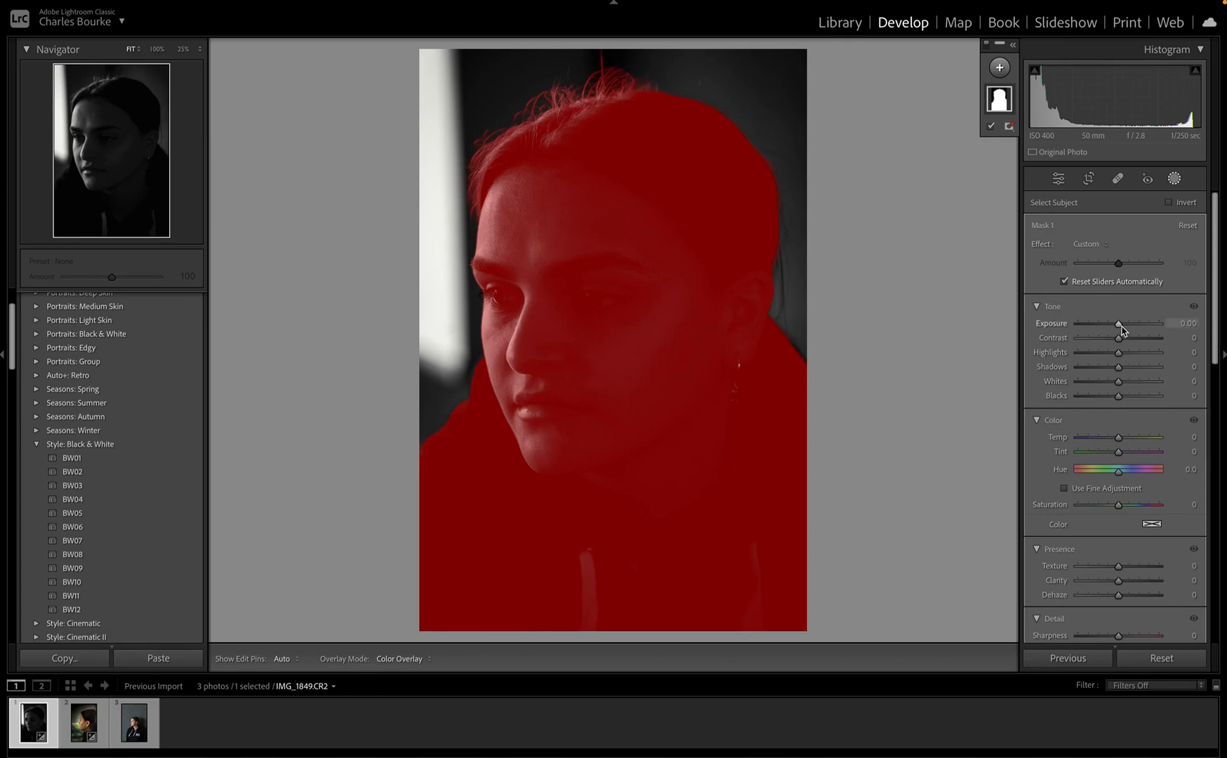
left_click_drag(1121, 327, 1126, 328)
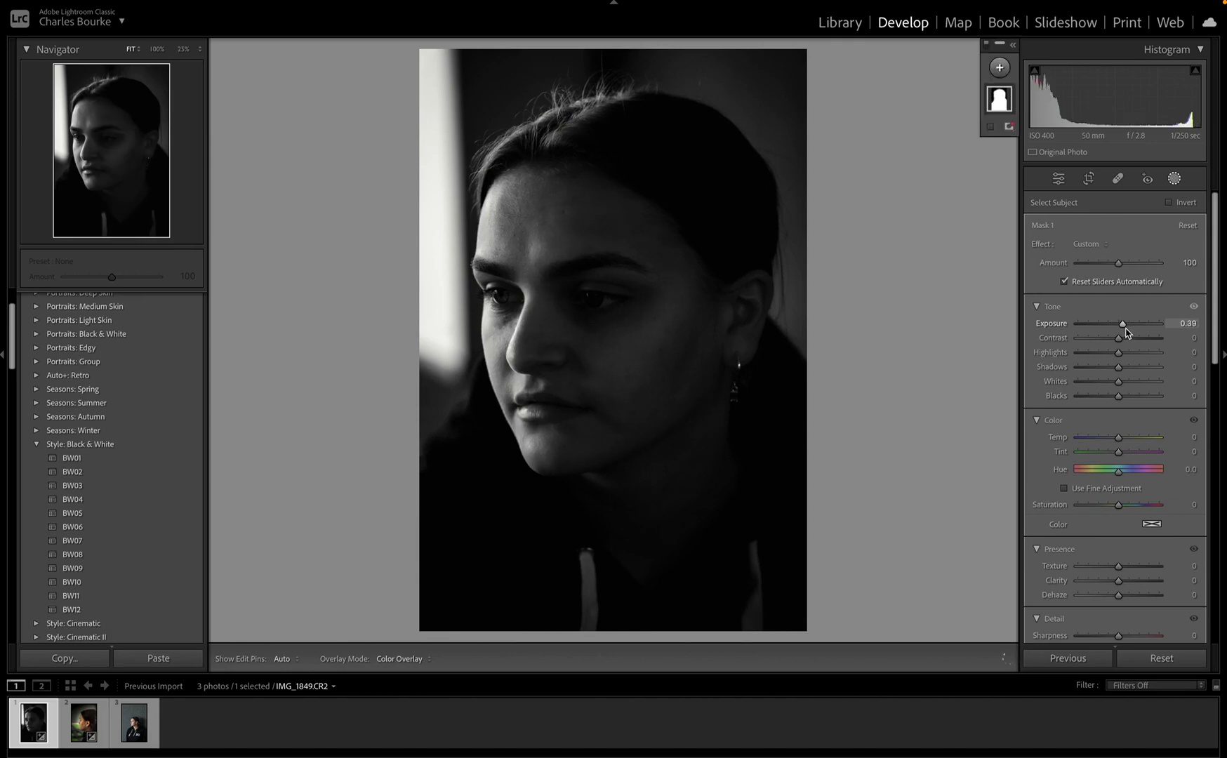
left_click_drag(1123, 323, 1119, 328)
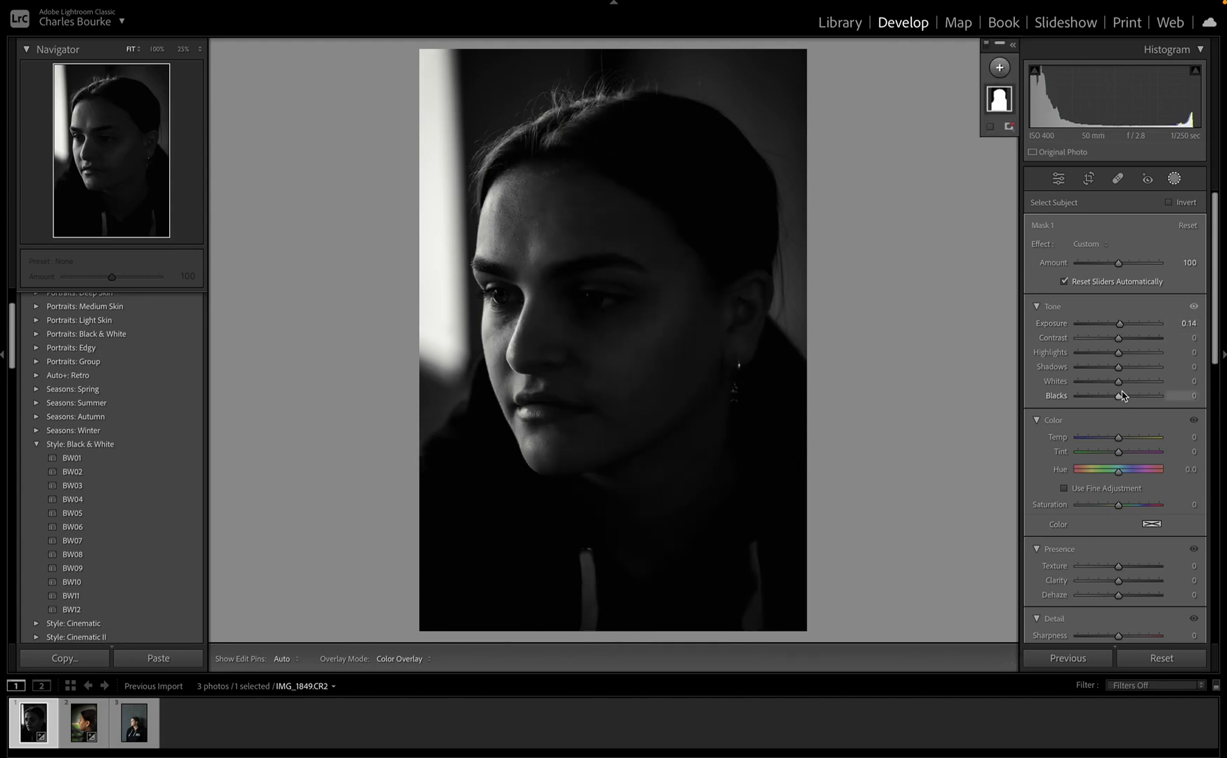
left_click_drag(1120, 382, 1123, 387)
Step: Add a Select Background mask and set its Blacks to −26
left_click(998, 69)
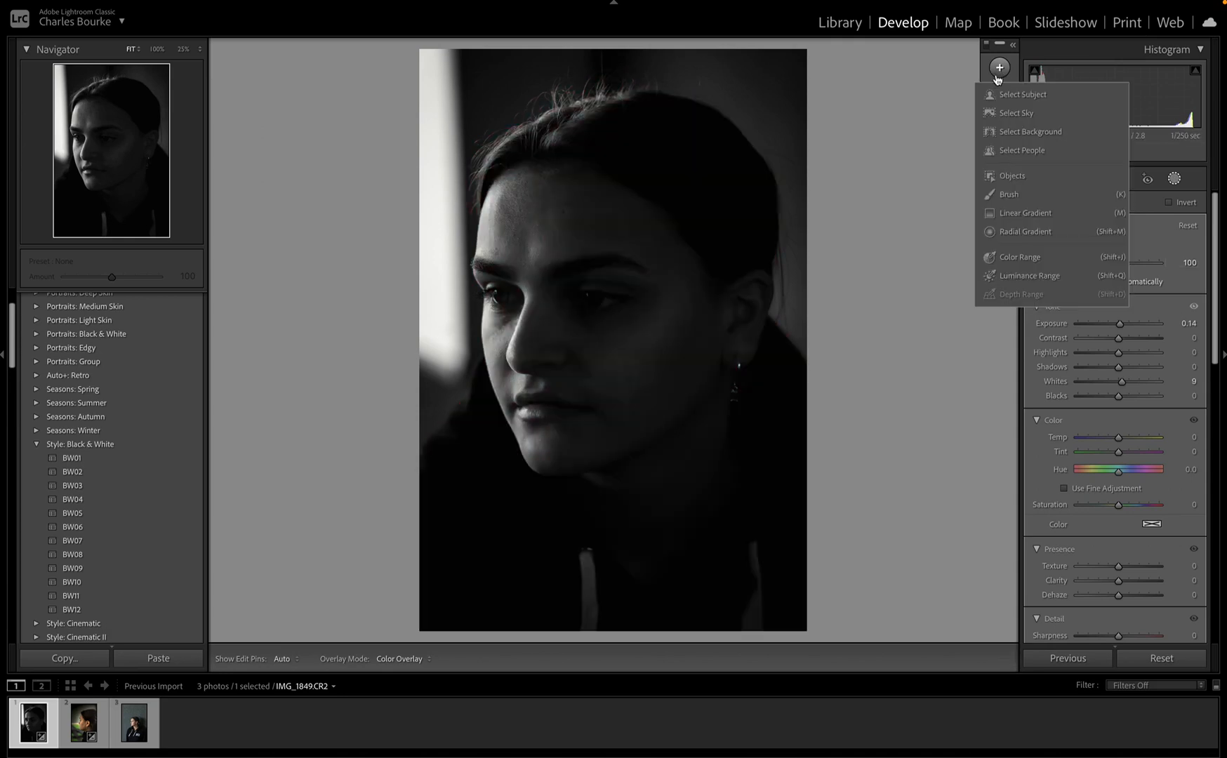
left_click(1023, 132)
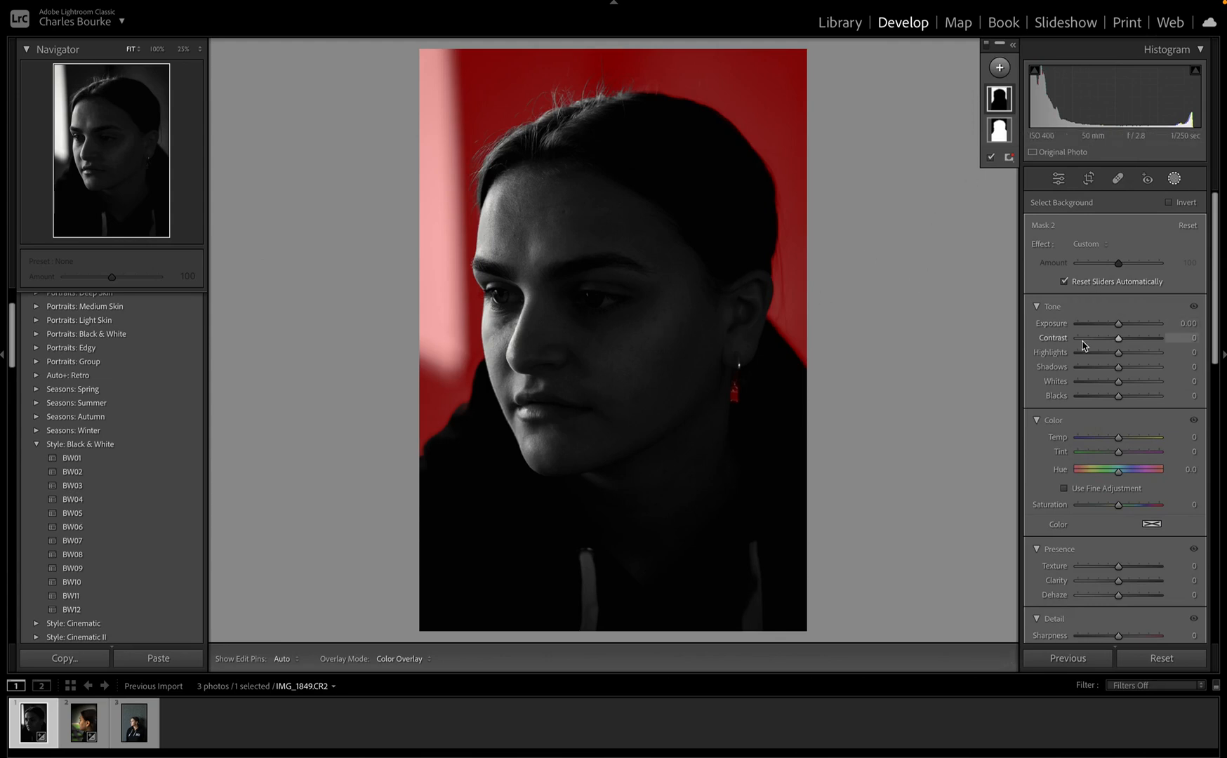
left_click_drag(1118, 397, 1107, 402)
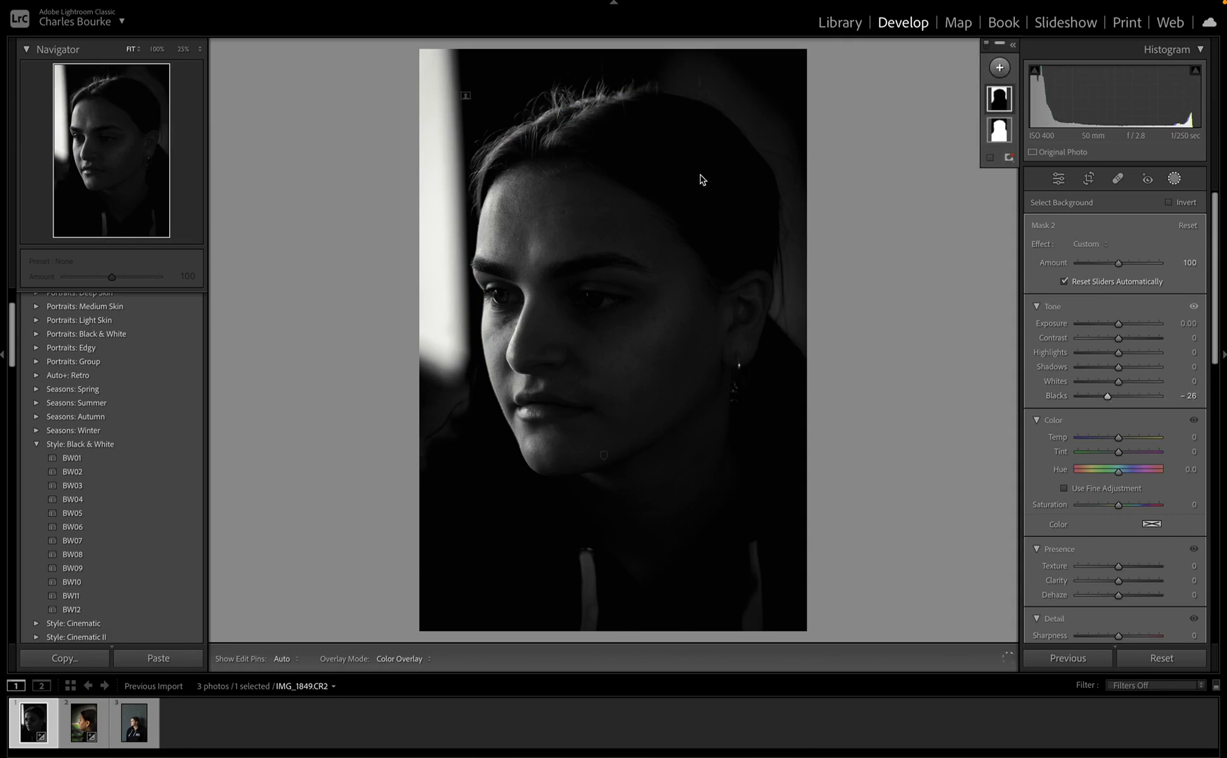